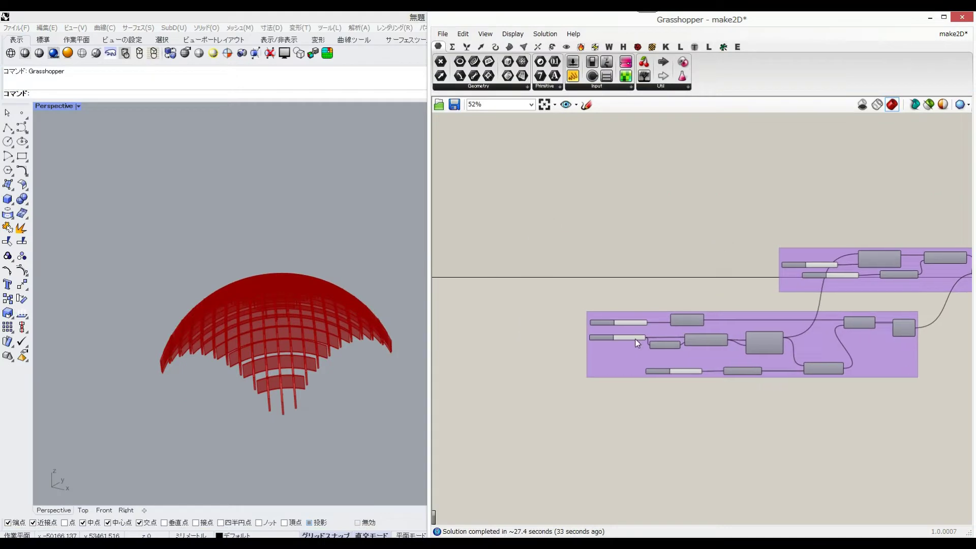
# Review the waffle definition from the sphere and slider groups through to the two Solid Difference components in the Cutout-waffle-element group.
pyautogui.scroll(4, 645, 335)
pyautogui.moveTo(647, 331); pyautogui.dragTo(495, 320, button='right')
pyautogui.moveTo(746, 319); pyautogui.dragTo(569, 306, button='right')
pyautogui.scroll(-2, 569, 307)
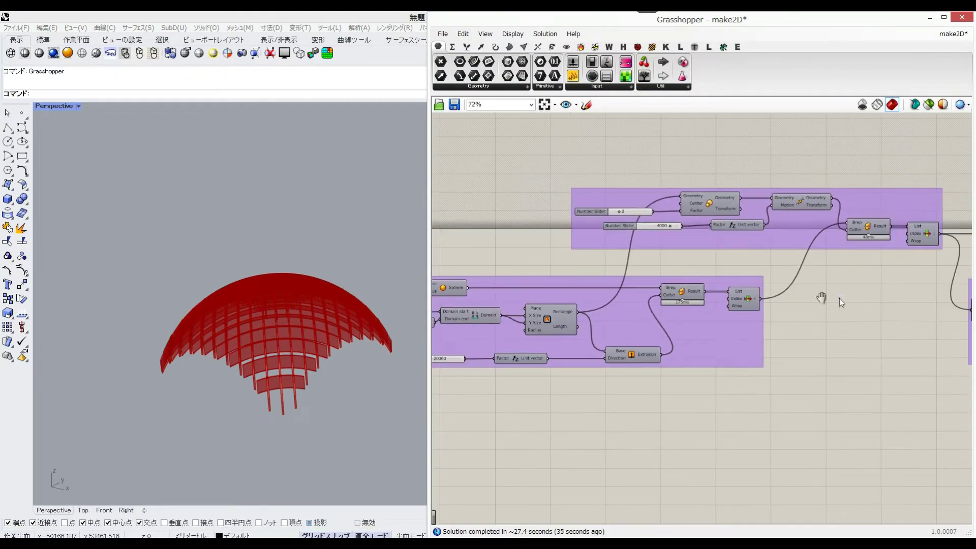
pyautogui.moveTo(840, 298); pyautogui.dragTo(600, 306, button='right')
pyautogui.moveTo(897, 343); pyautogui.dragTo(596, 327, button='right')
pyautogui.moveTo(844, 333); pyautogui.dragTo(593, 329, button='right')
pyautogui.moveTo(893, 333); pyautogui.dragTo(632, 334, button='right')
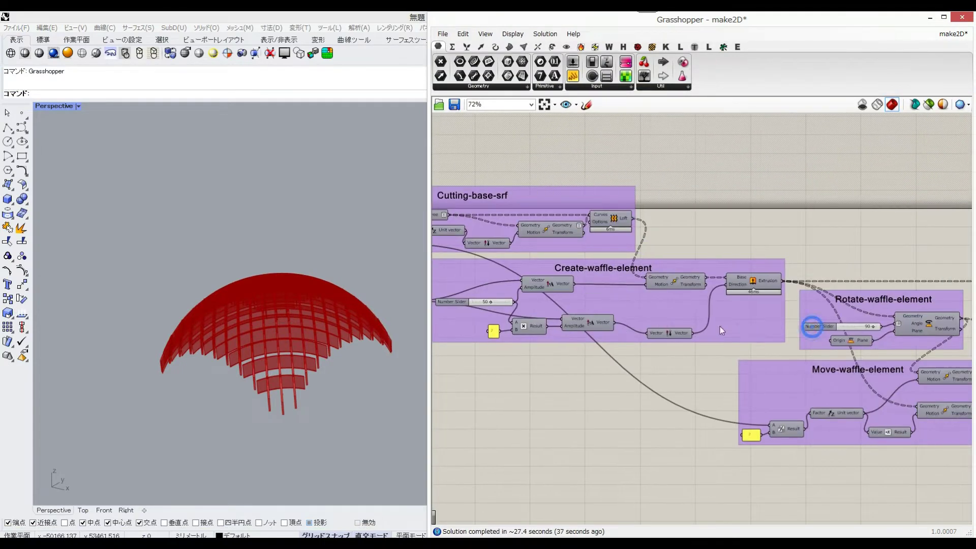
pyautogui.moveTo(834, 336); pyautogui.dragTo(661, 330, button='right')
pyautogui.scroll(2, 743, 289)
pyautogui.click(717, 275)
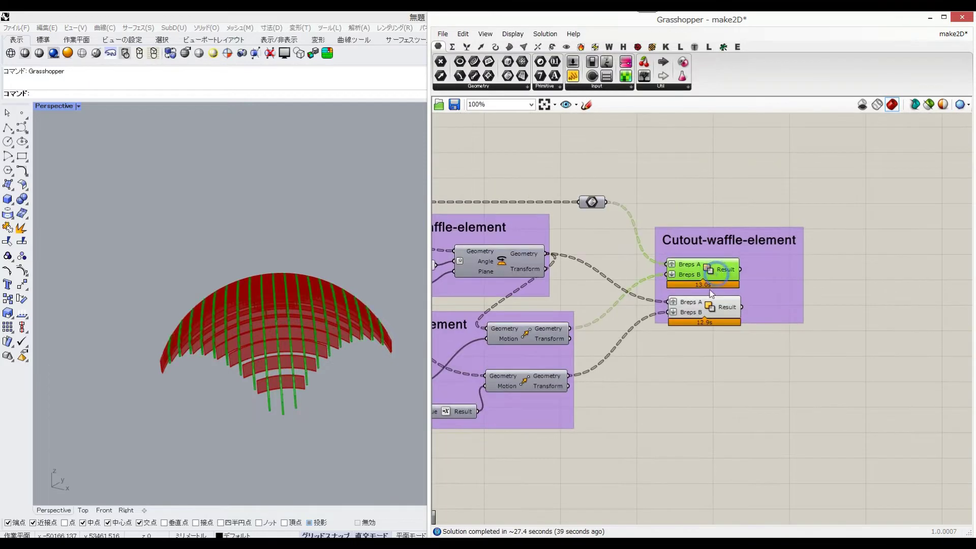
pyautogui.click(712, 308)
pyautogui.click(689, 184)
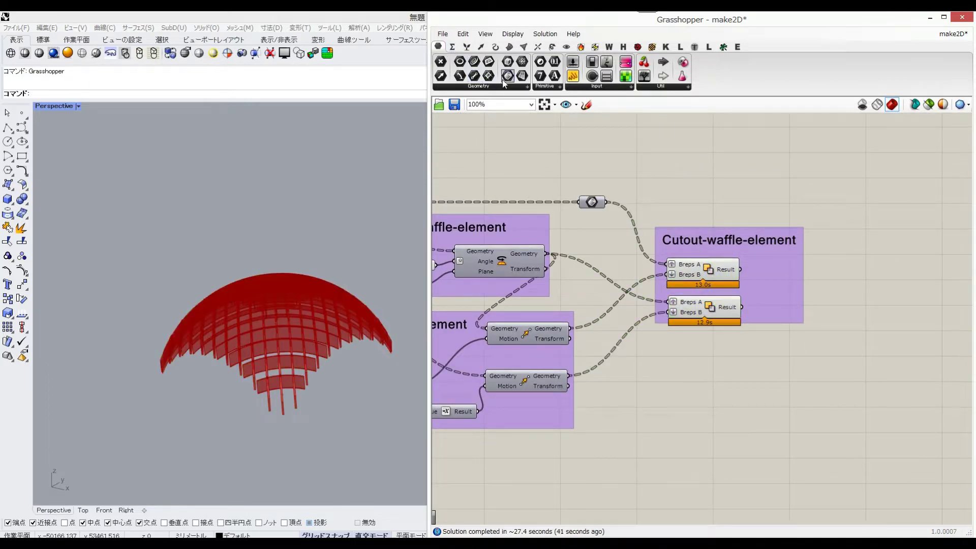
# Add two Brep parameters beside the Cutout-waffle-element group and feed each from one of the two Solid Difference results.
pyautogui.moveTo(506, 76); pyautogui.dragTo(869, 308)
pyautogui.moveTo(874, 271); pyautogui.dragTo(858, 268)
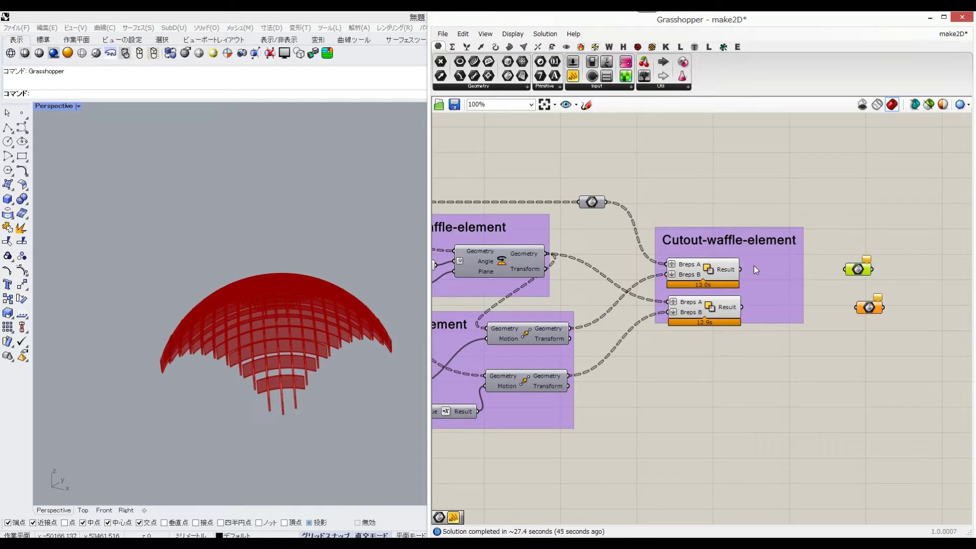
pyautogui.moveTo(741, 270); pyautogui.dragTo(858, 270)
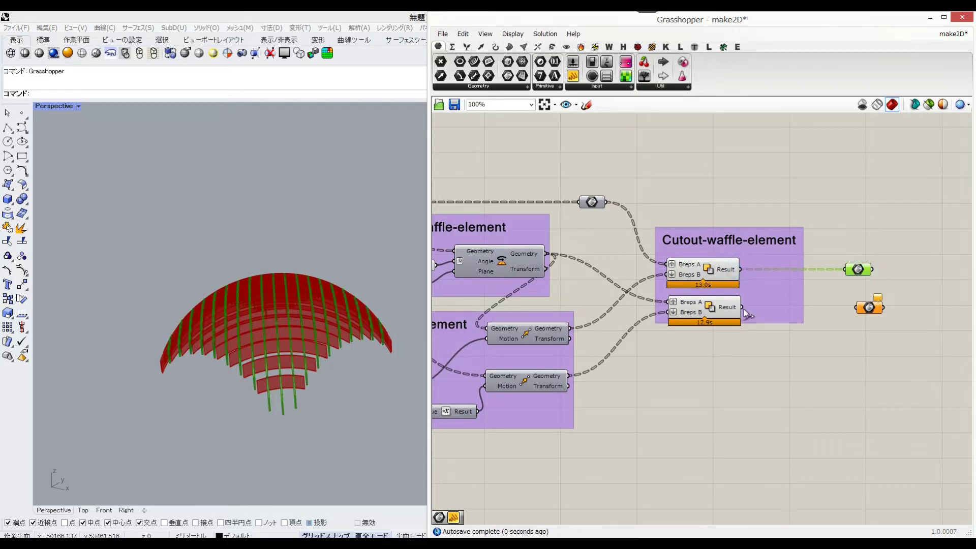
pyautogui.moveTo(741, 307); pyautogui.dragTo(866, 312)
pyautogui.click(861, 309)
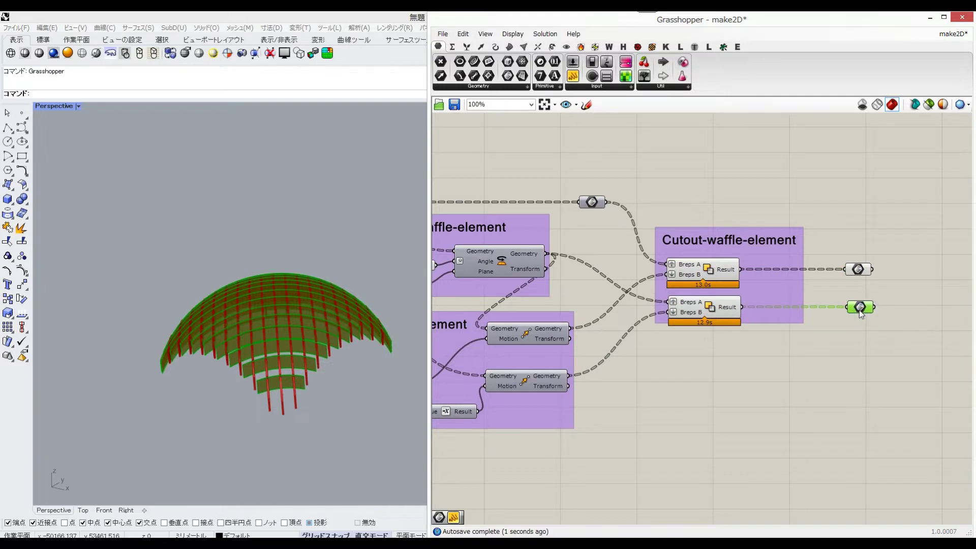
# Turn off the preview of the two Solid Difference components in the Cutout-waffle-element group.
pyautogui.moveTo(719, 365); pyautogui.dragTo(706, 272)
pyautogui.middleClick(747, 174)
pyautogui.click(780, 145)
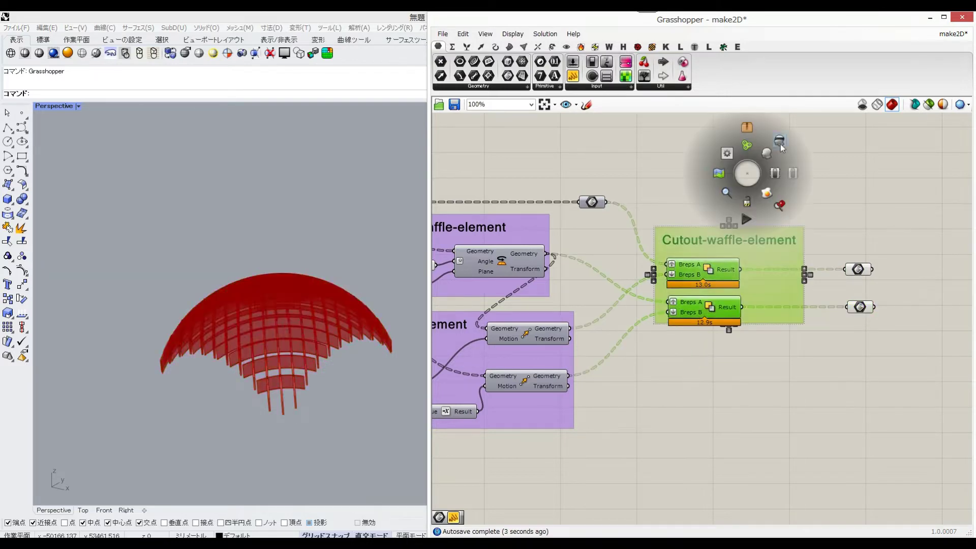
# Combine all the grouped waffle components upstream of the two Brep parameters into a single cluster.
pyautogui.scroll(-3, 805, 231)
pyautogui.scroll(-4, 807, 227)
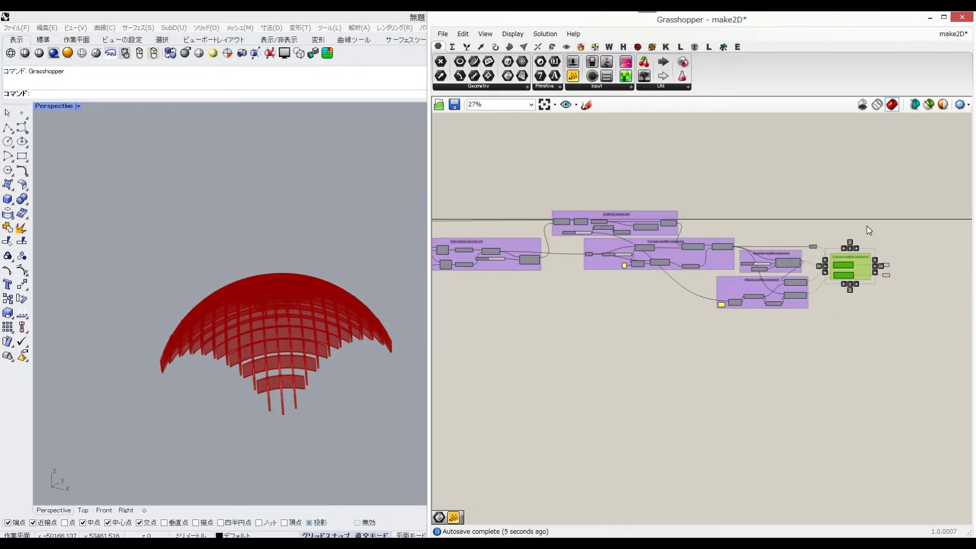
pyautogui.scroll(-2, 866, 178)
pyautogui.moveTo(862, 176); pyautogui.dragTo(478, 281)
pyautogui.scroll(3, 652, 240)
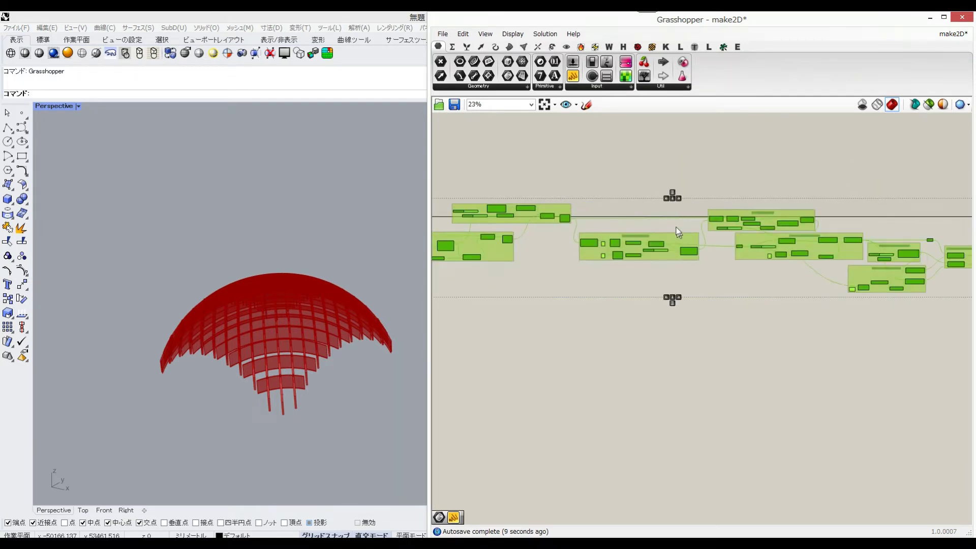
pyautogui.scroll(2, 656, 202)
pyautogui.middleClick(656, 190)
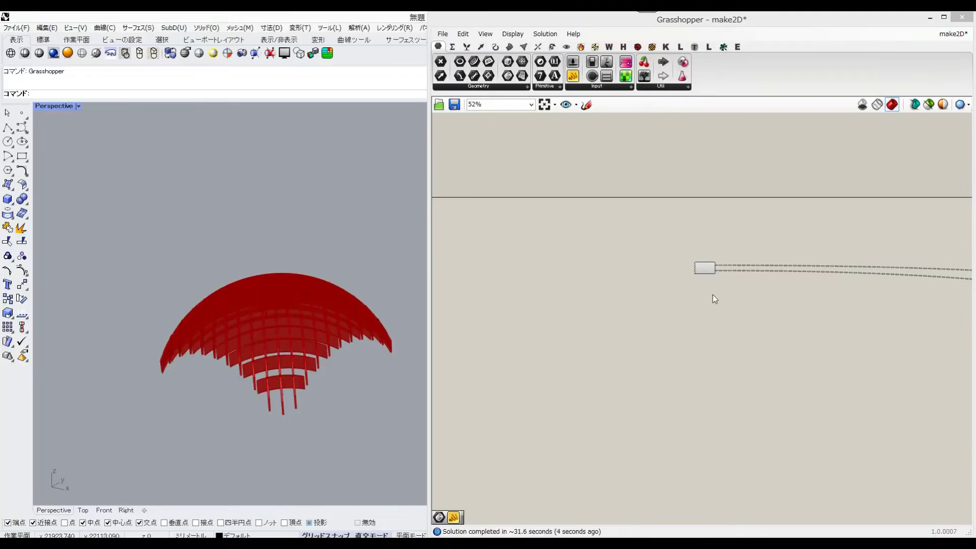
# Move the cluster close to its two connected Brep parameters.
pyautogui.moveTo(740, 293); pyautogui.dragTo(531, 301, button='right')
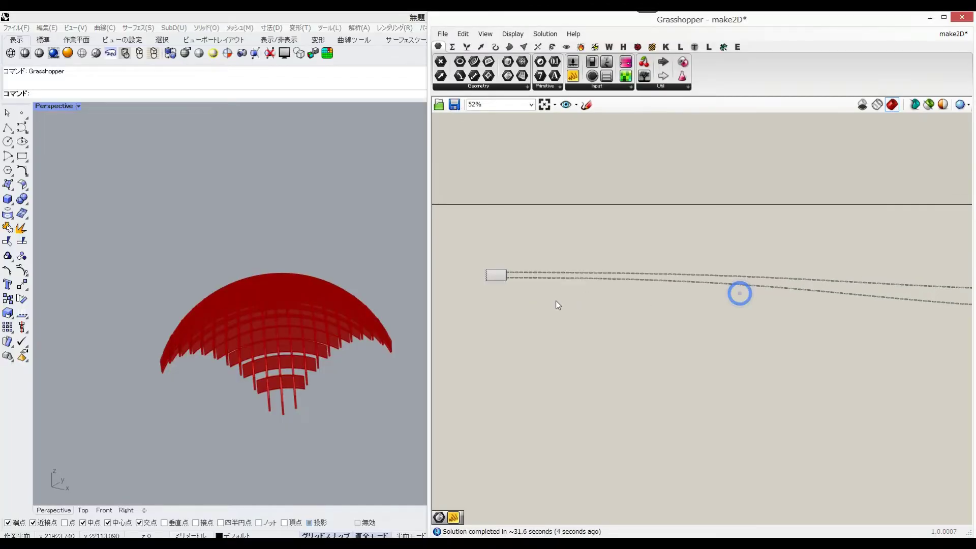
pyautogui.scroll(-6, 559, 300)
pyautogui.scroll(5, 758, 295)
pyautogui.moveTo(730, 298); pyautogui.dragTo(798, 303, button='right')
pyautogui.moveTo(645, 302); pyautogui.dragTo(793, 340, button='right')
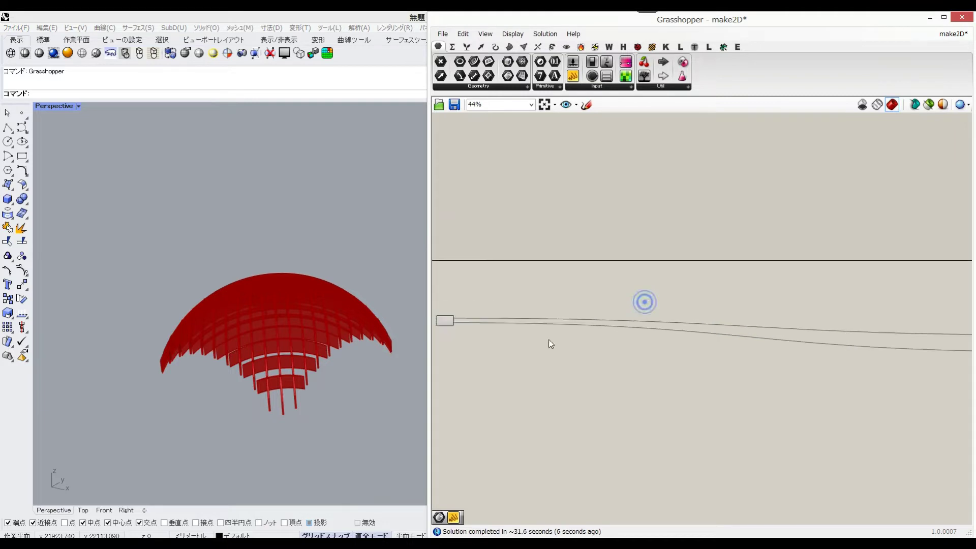
pyautogui.moveTo(443, 319); pyautogui.dragTo(861, 331)
pyautogui.moveTo(861, 332); pyautogui.dragTo(482, 315, button='right')
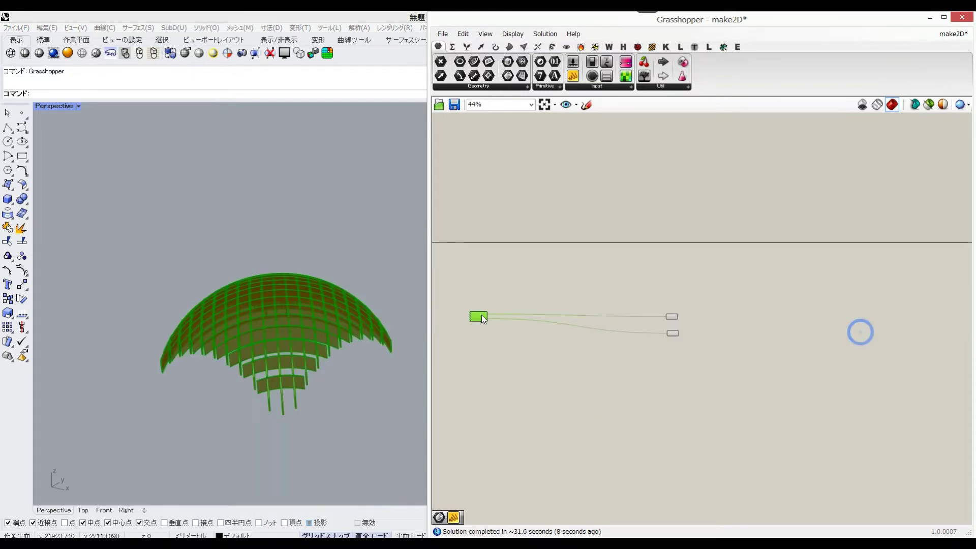
pyautogui.moveTo(483, 319); pyautogui.dragTo(638, 326)
pyautogui.scroll(3, 638, 326)
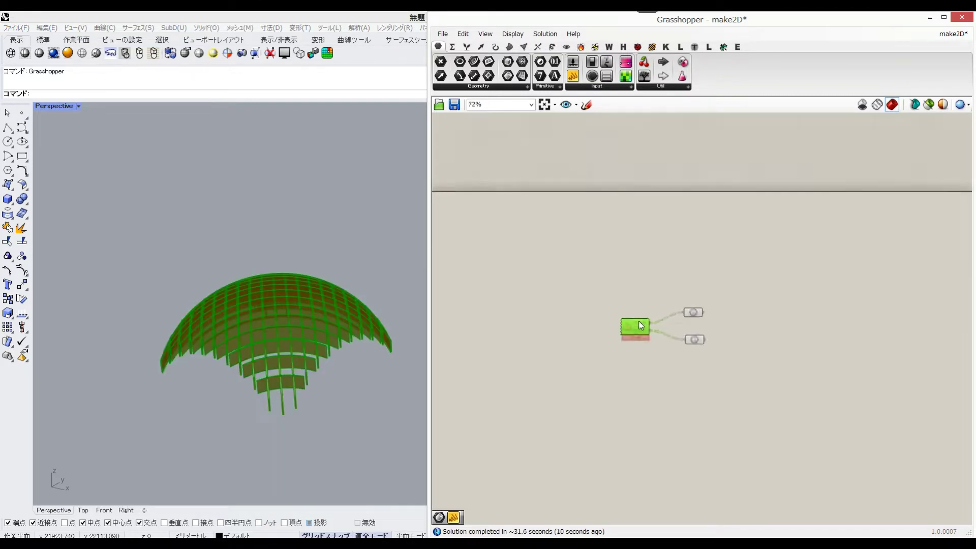
pyautogui.scroll(2, 638, 321)
# Turn off the preview of the cluster.
pyautogui.click(657, 371)
pyautogui.middleClick(629, 291)
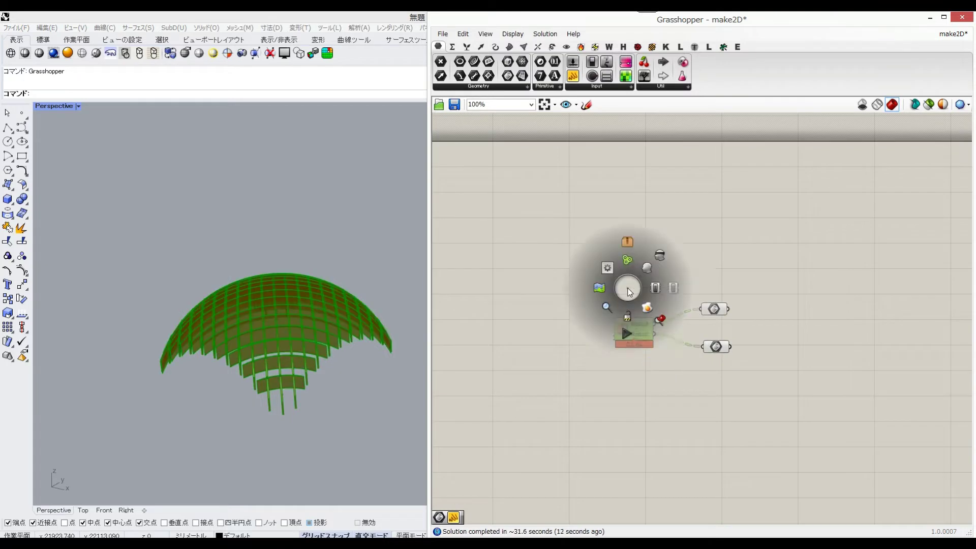
pyautogui.click(660, 254)
# Move the second Brep parameter well below the cluster and align the first one with the cluster's upper Result output.
pyautogui.moveTo(691, 295); pyautogui.dragTo(644, 285, button='right')
pyautogui.moveTo(669, 334); pyautogui.dragTo(656, 489)
pyautogui.moveTo(667, 301); pyautogui.dragTo(668, 316)
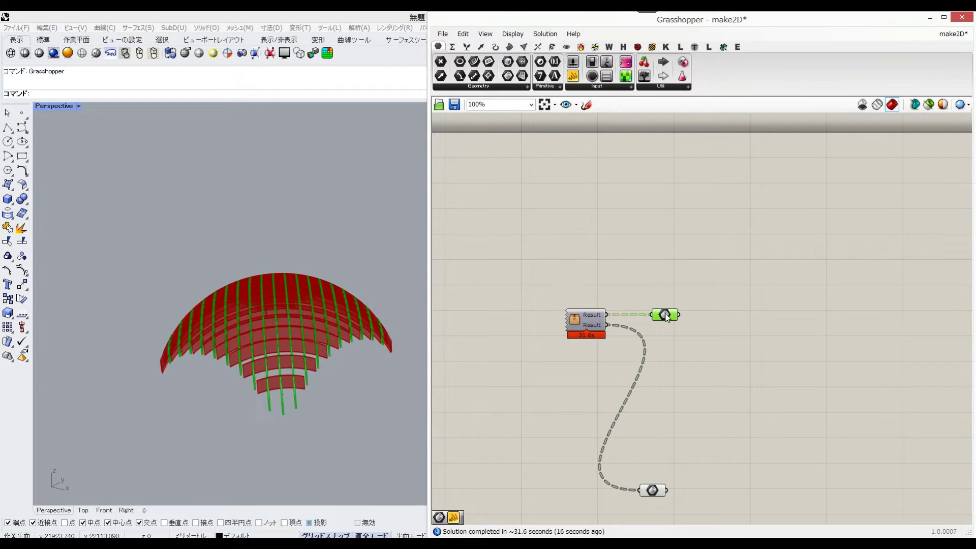
pyautogui.moveTo(711, 321); pyautogui.dragTo(644, 311, button='right')
# Turn off the preview of the lower Brep parameter.
pyautogui.doubleClick(644, 308)
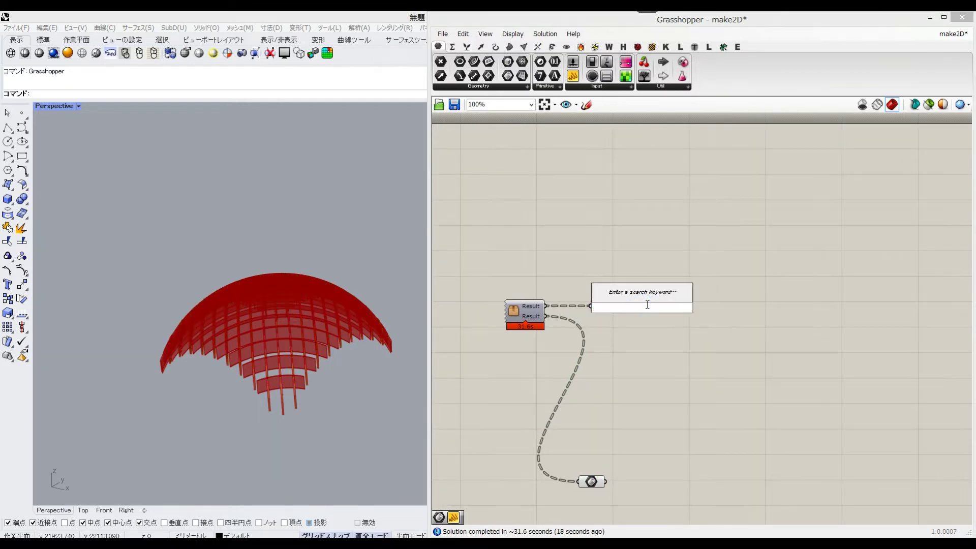
pyautogui.click(584, 395)
pyautogui.moveTo(643, 443); pyautogui.dragTo(580, 500)
pyautogui.middleClick(613, 426)
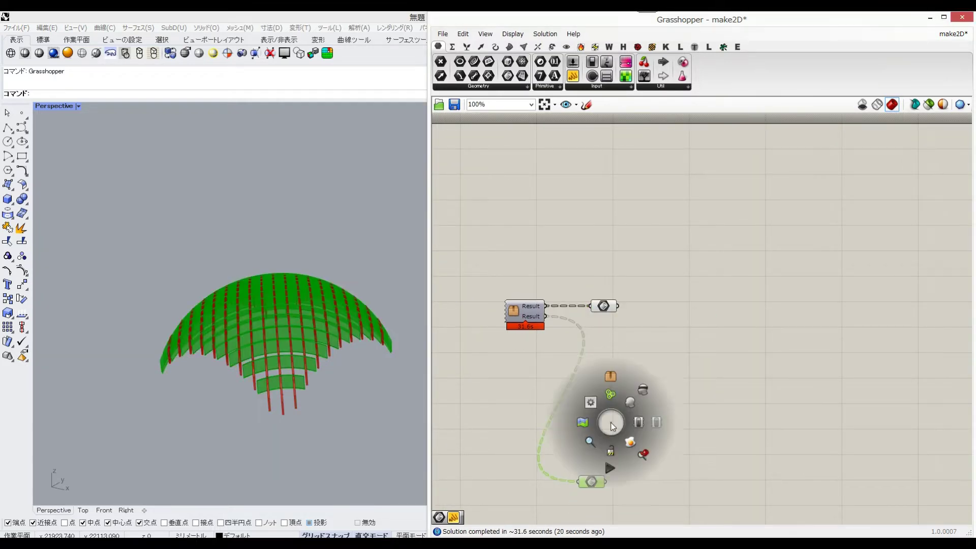
pyautogui.click(643, 389)
# Add a Deconstruct Brep component and feed it from the upper Brep parameter.
pyautogui.doubleClick(649, 313)
pyautogui.write('de')
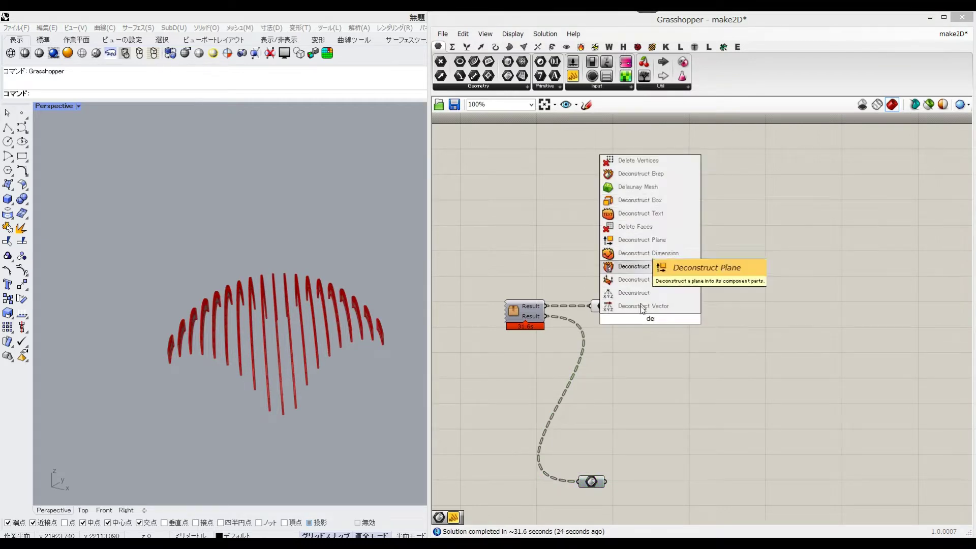
pyautogui.write('const')
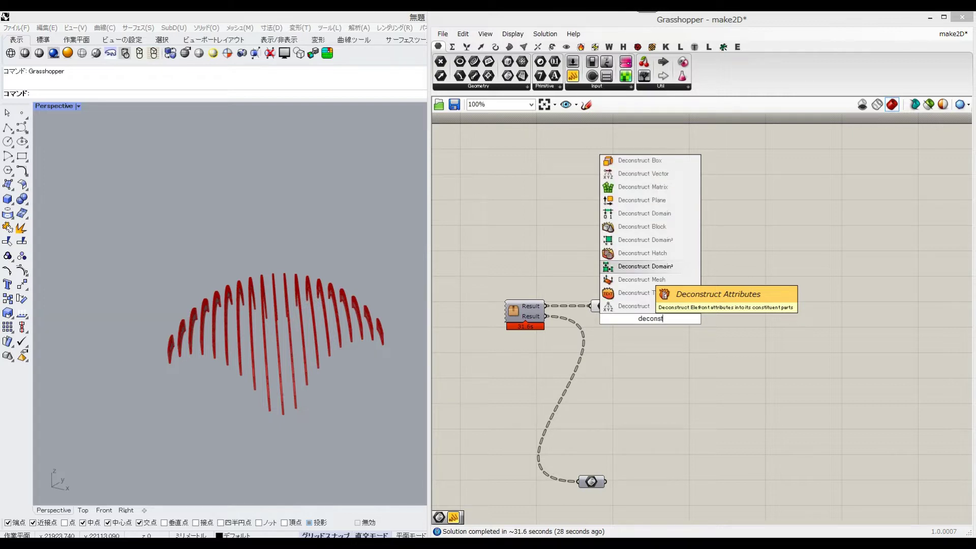
pyautogui.write('ruct b')
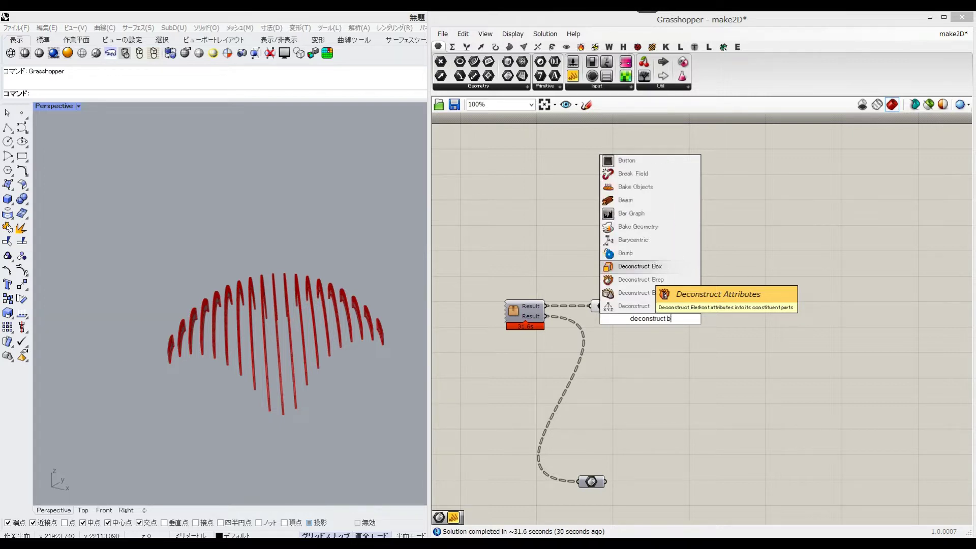
pyautogui.write('re')
pyautogui.click(641, 275)
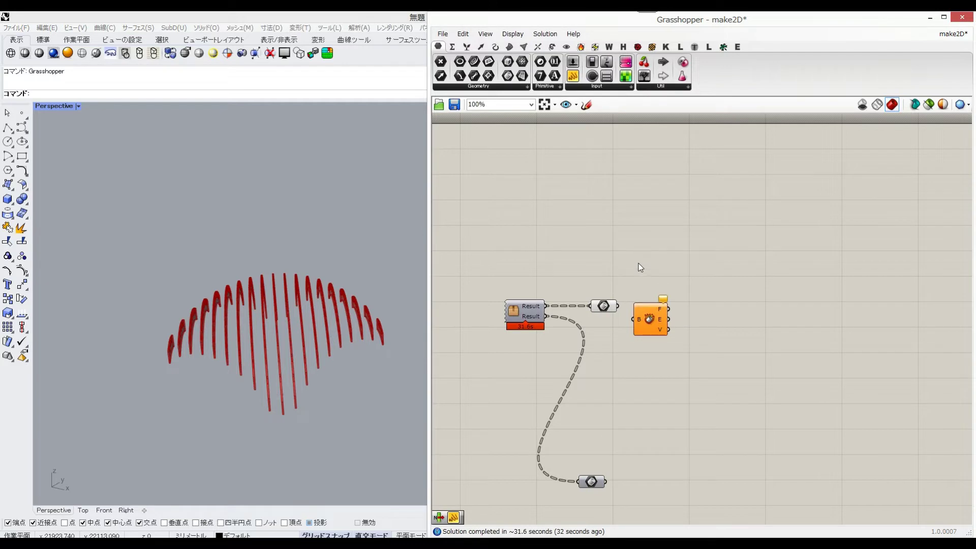
pyautogui.moveTo(620, 305); pyautogui.dragTo(635, 313)
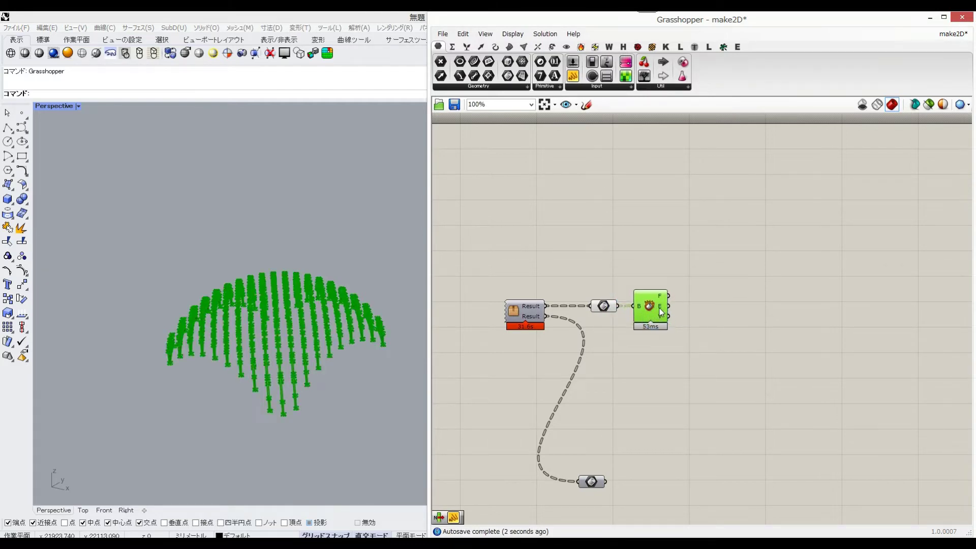
# Add an Area component below and beyond Deconstruct Brep, and connect the Faces output to its geometry input.
pyautogui.click(761, 305)
pyautogui.moveTo(781, 312); pyautogui.dragTo(718, 313, button='right')
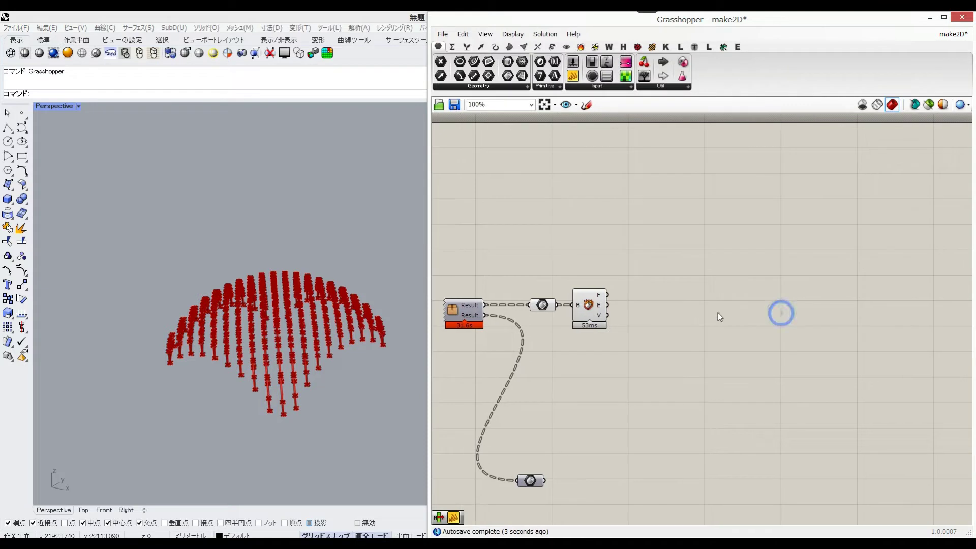
pyautogui.doubleClick(681, 298)
pyautogui.write('area')
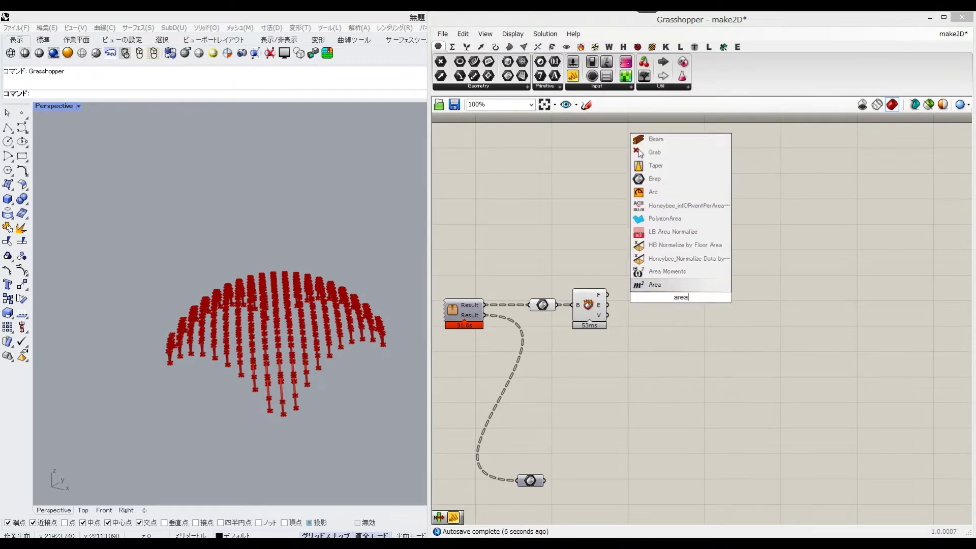
pyautogui.click(661, 288)
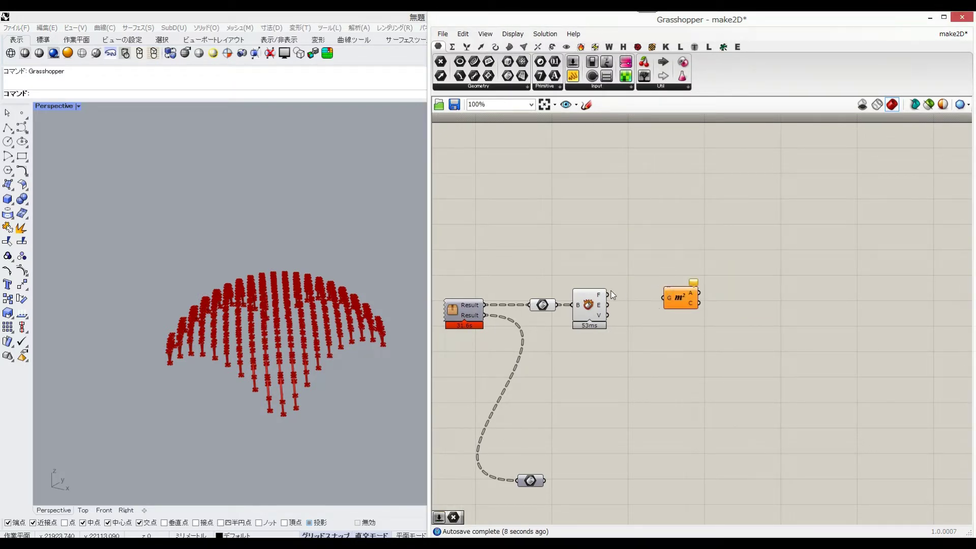
pyautogui.moveTo(610, 296); pyautogui.dragTo(669, 346)
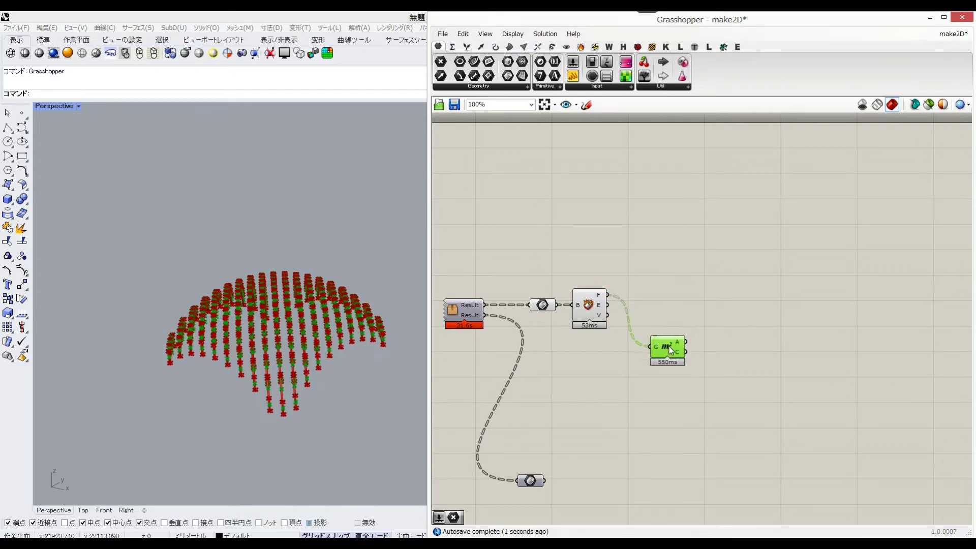
pyautogui.click(654, 295)
# Add a Sort List component with the areas as keys and the deconstructed faces as the values sorted along.
pyautogui.moveTo(717, 304); pyautogui.dragTo(657, 295, button='right')
pyautogui.doubleClick(651, 286)
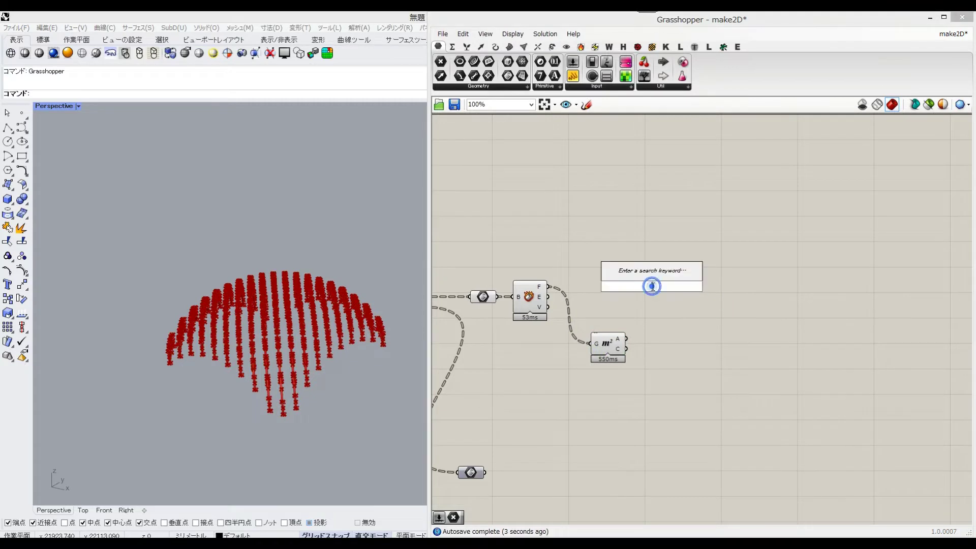
pyautogui.write('sort')
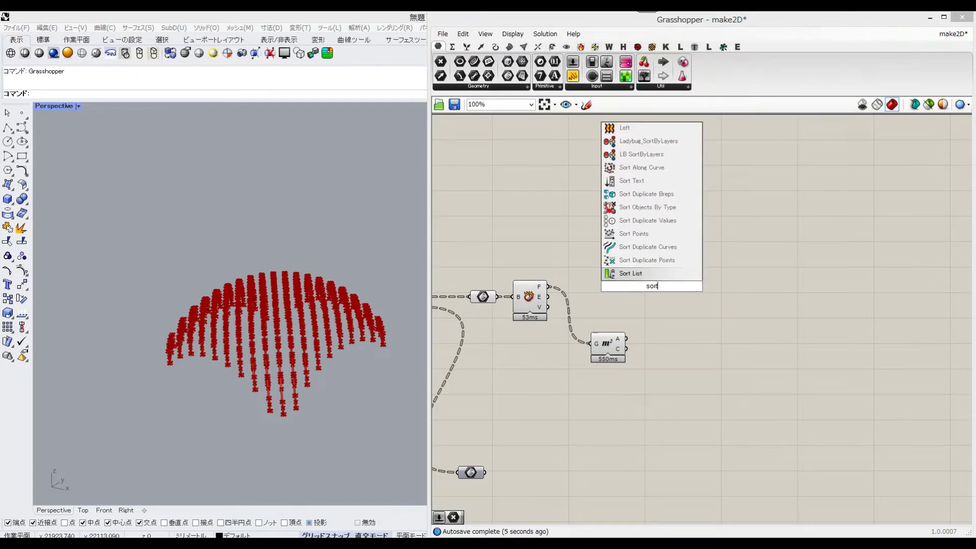
pyautogui.press('Return')
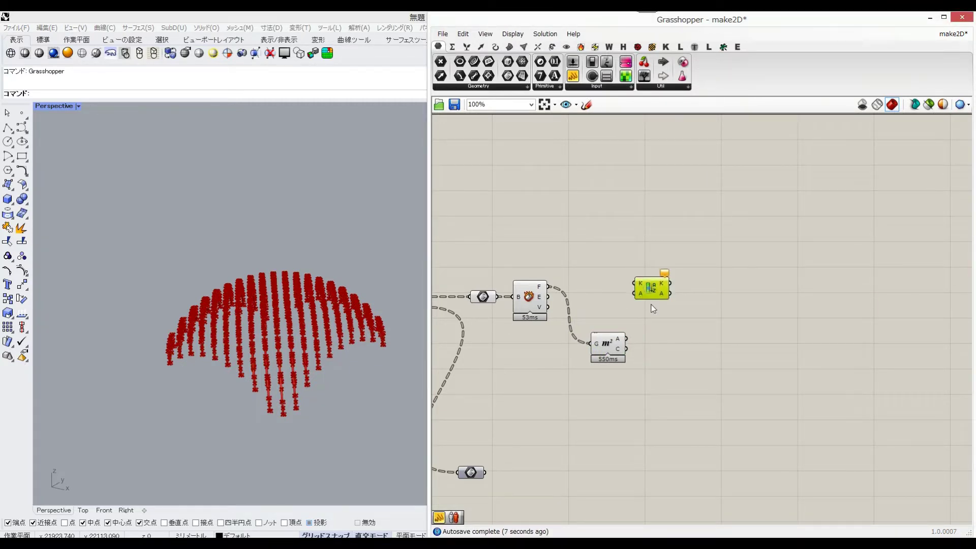
pyautogui.moveTo(639, 286); pyautogui.dragTo(642, 308)
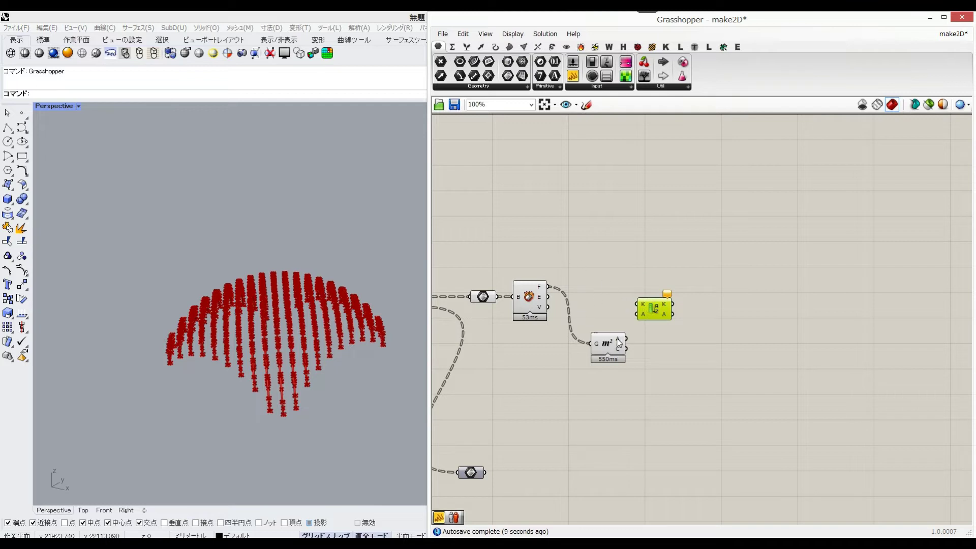
pyautogui.moveTo(627, 338); pyautogui.dragTo(652, 299)
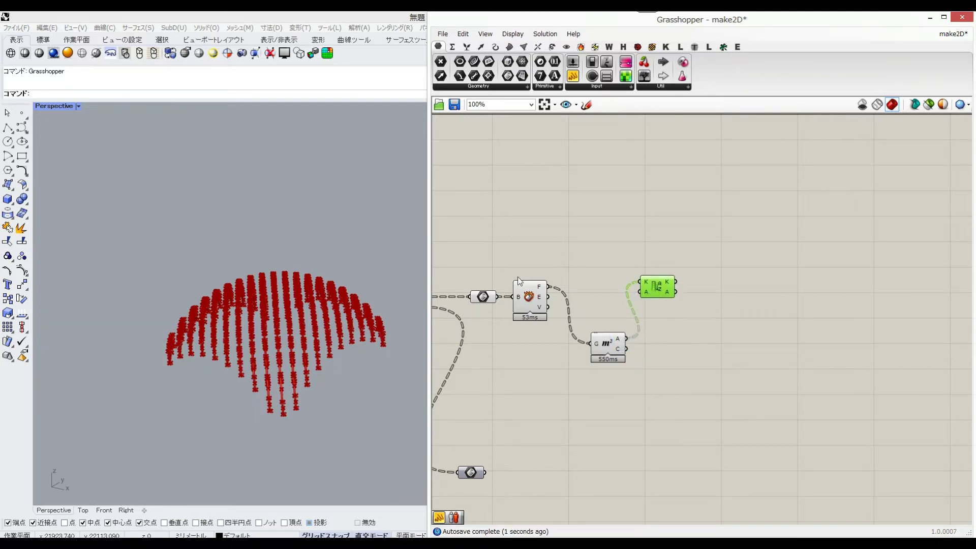
pyautogui.moveTo(549, 287); pyautogui.dragTo(655, 287)
pyautogui.moveTo(604, 348); pyautogui.dragTo(596, 321)
# Add a Reverse List component beside Sort List and feed it the sorted faces from the A output.
pyautogui.moveTo(749, 321); pyautogui.dragTo(691, 319, button='right')
pyautogui.doubleClick(647, 314)
pyautogui.doubleClick(647, 315)
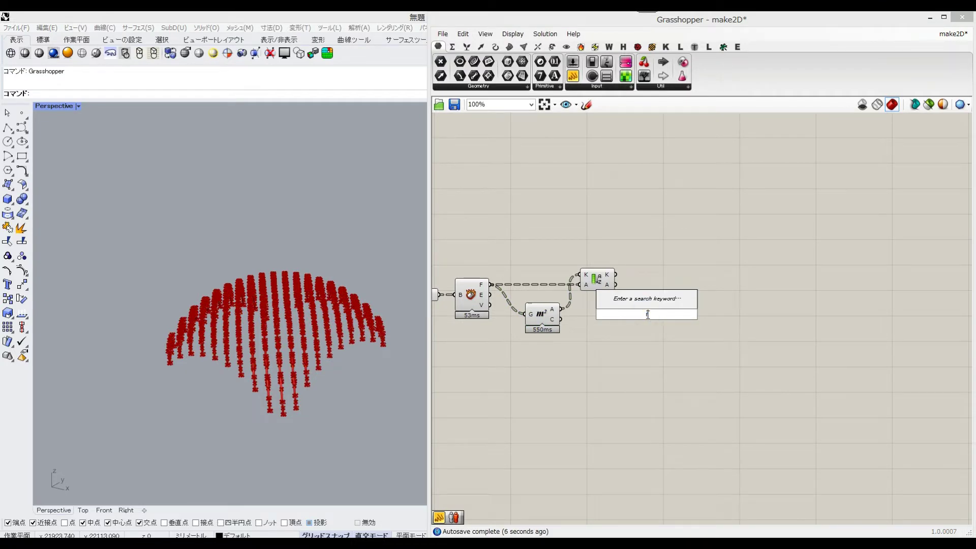
pyautogui.write('rever')
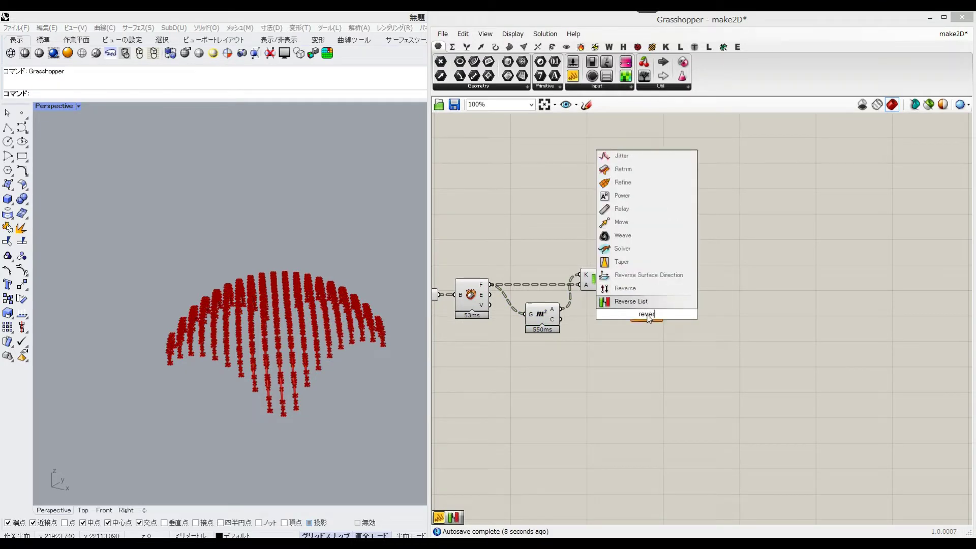
pyautogui.press('Return')
pyautogui.moveTo(642, 317); pyautogui.dragTo(652, 291)
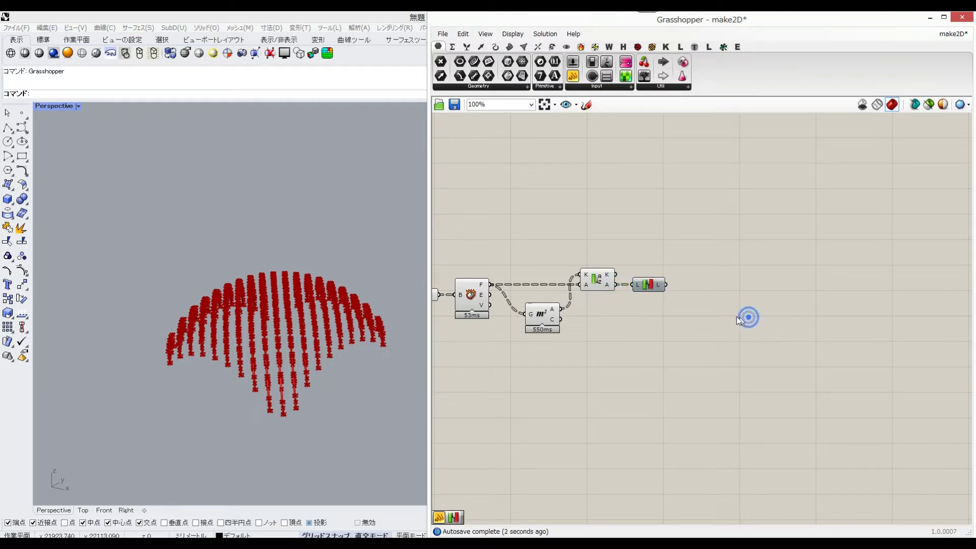
# Add a List Item component after Reverse List and connect the reversed list to its L input.
pyautogui.write('List')
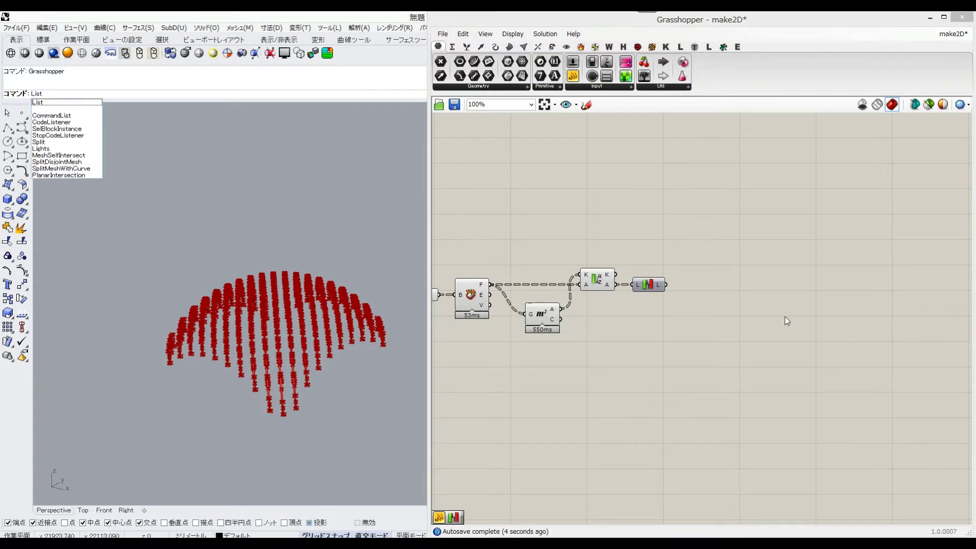
pyautogui.click(785, 316)
pyautogui.doubleClick(700, 329)
pyautogui.write('lis')
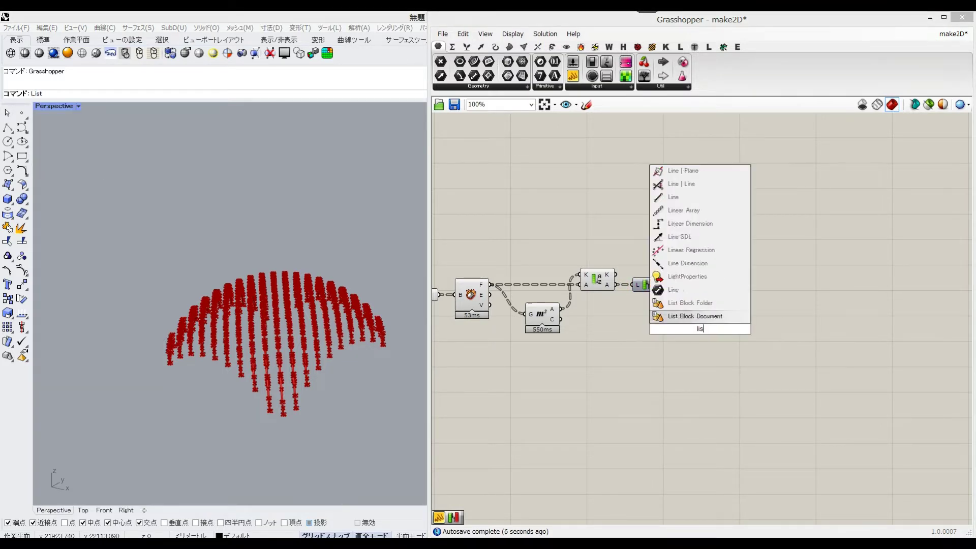
pyautogui.write('t it')
pyautogui.press('Return')
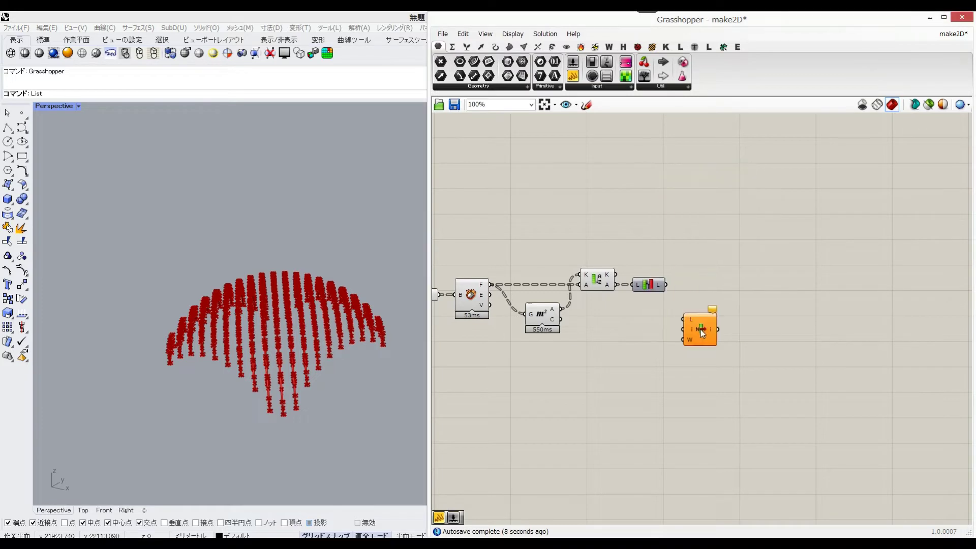
pyautogui.moveTo(703, 317); pyautogui.dragTo(696, 287)
# Turn off the preview of the upper Brep parameter, Deconstruct Brep, Area and Sort List components.
pyautogui.moveTo(211, 342); pyautogui.dragTo(149, 321, button='right')
pyautogui.scroll(5, 244, 289)
pyautogui.keyDown('shift'); pyautogui.moveTo(314, 291); pyautogui.dragTo(169, 309, button='right'); pyautogui.keyUp('shift')
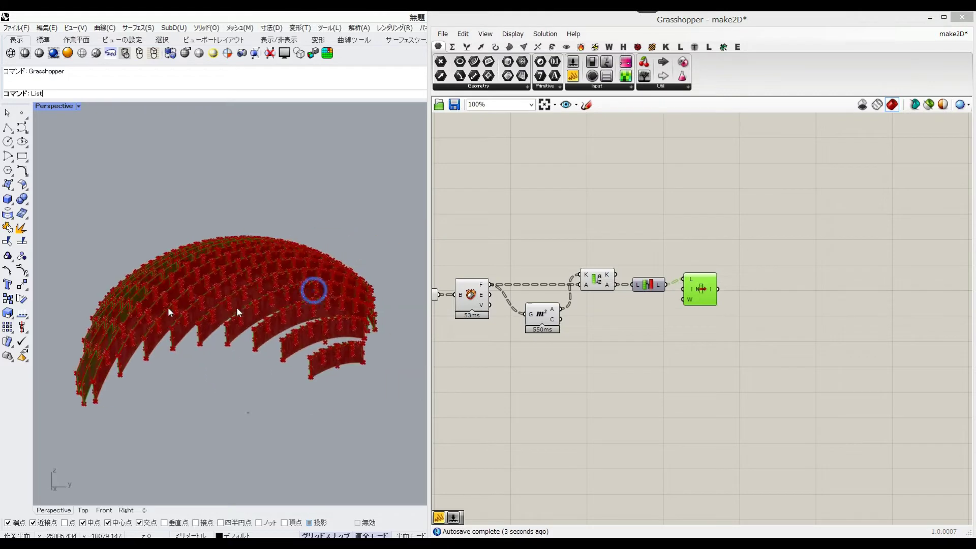
pyautogui.scroll(2, 236, 307)
pyautogui.scroll(-2, 231, 308)
pyautogui.moveTo(571, 375); pyautogui.dragTo(702, 380, button='right')
pyautogui.moveTo(712, 392); pyautogui.dragTo(552, 175)
pyautogui.middleClick(630, 233)
pyautogui.click(663, 202)
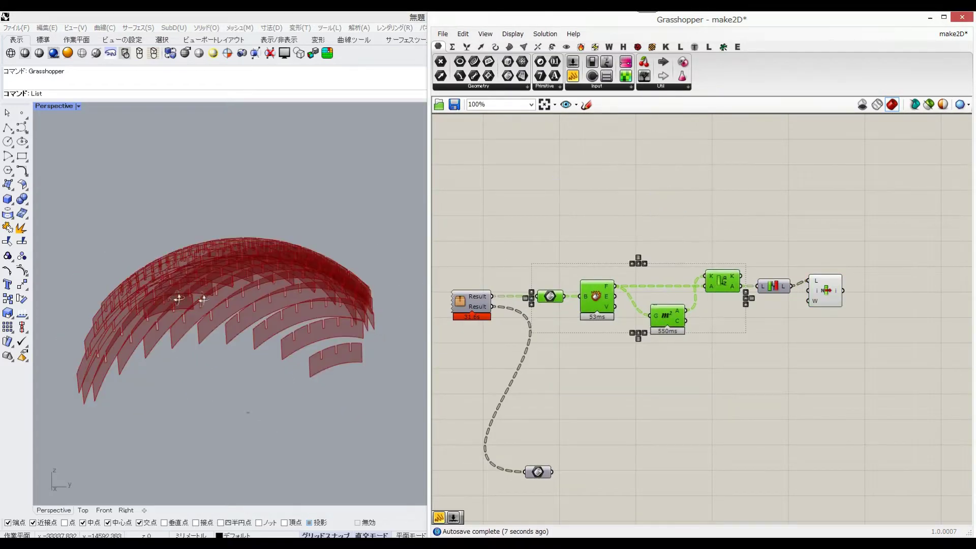
# Examine in the Rhino viewport which waffle faces the List Item component picks out.
pyautogui.moveTo(173, 298); pyautogui.dragTo(308, 311, button='right')
pyautogui.keyDown('shift'); pyautogui.moveTo(221, 359); pyautogui.dragTo(306, 260, button='right'); pyautogui.keyUp('shift')
pyautogui.scroll(-5, 305, 257)
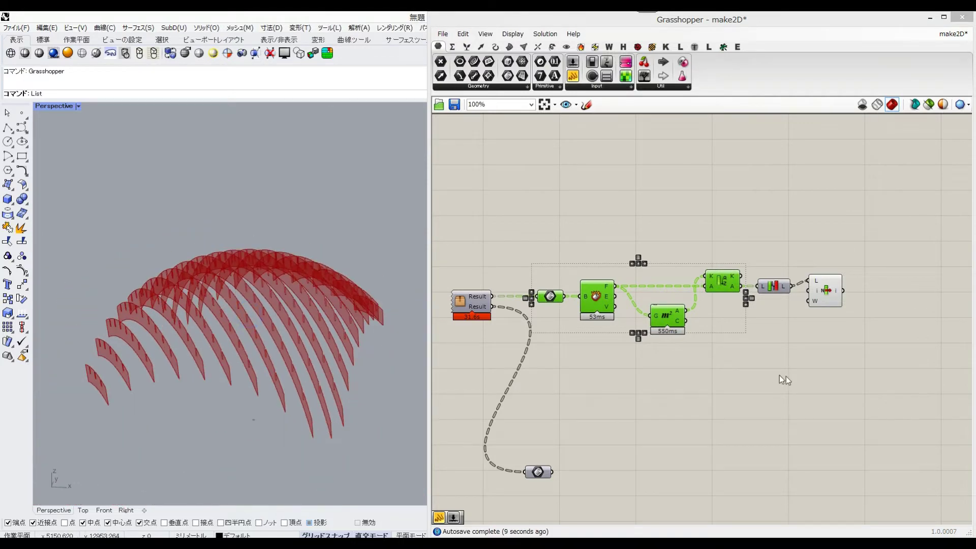
pyautogui.moveTo(850, 392); pyautogui.dragTo(797, 389, button='right')
pyautogui.click(333, 12)
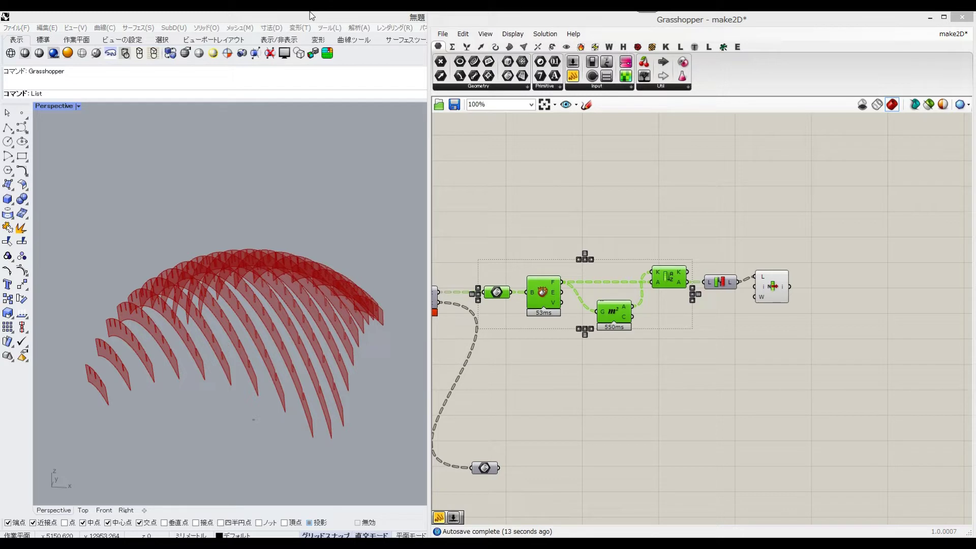
pyautogui.click(798, 335)
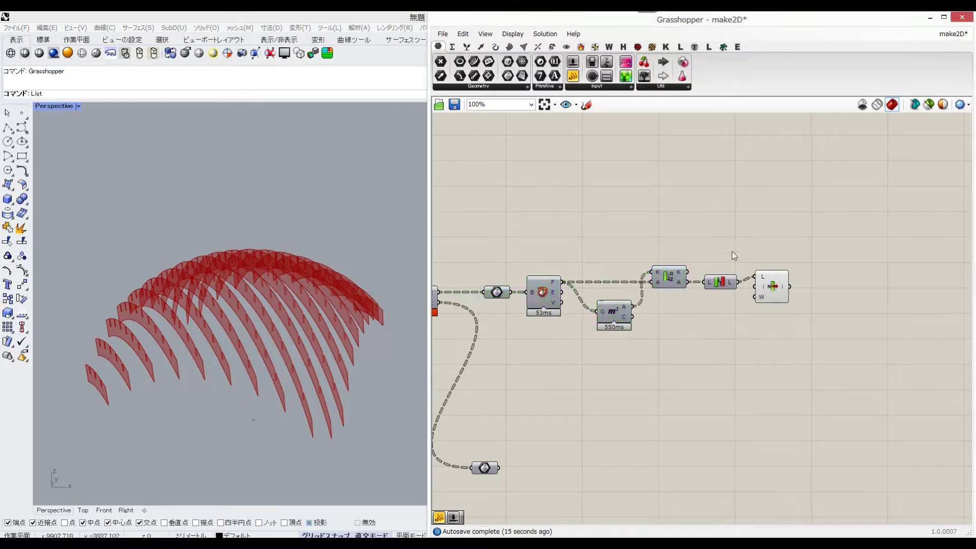
pyautogui.click(772, 286)
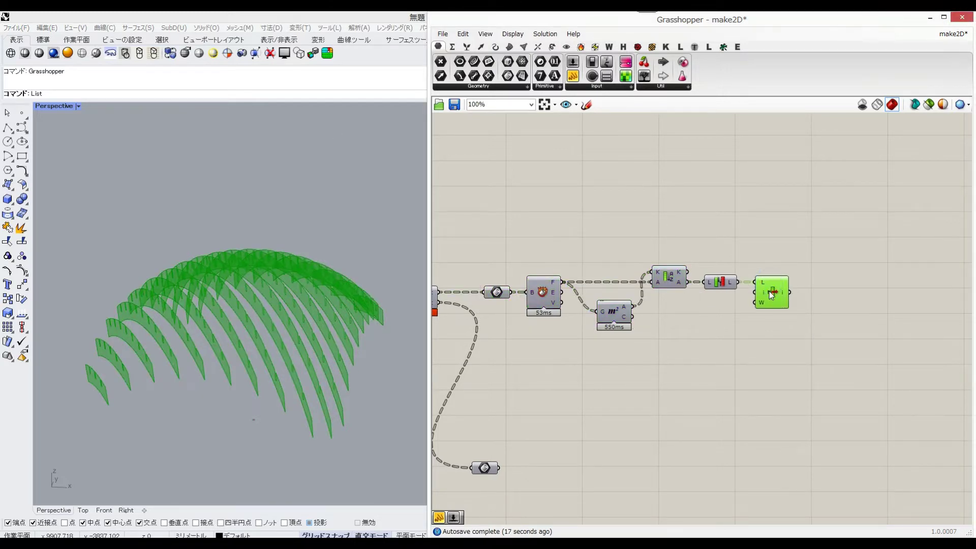
# Add a second Area component below and beyond List Item, and connect the item output to its geometry input.
pyautogui.moveTo(814, 354); pyautogui.dragTo(738, 342, button='right')
pyautogui.doubleClick(703, 391)
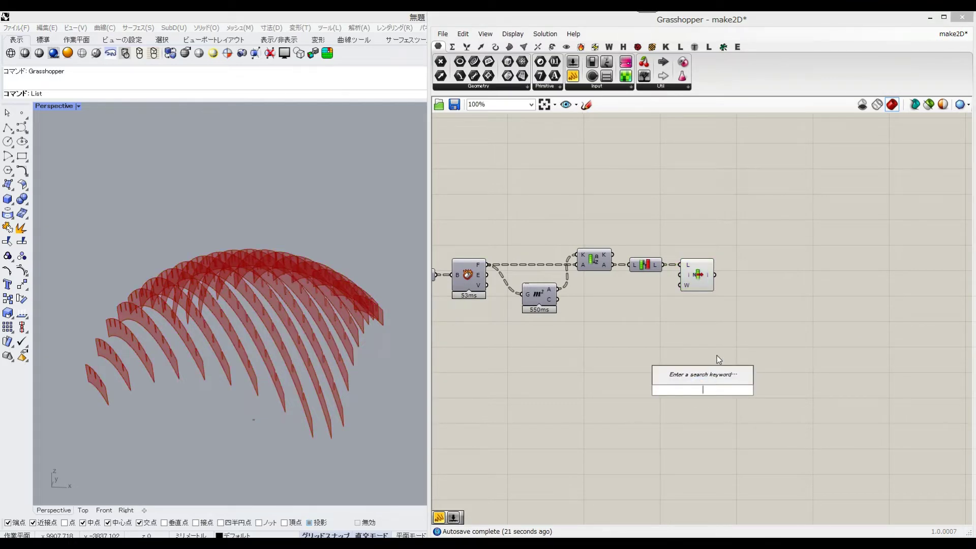
pyautogui.write('aa')
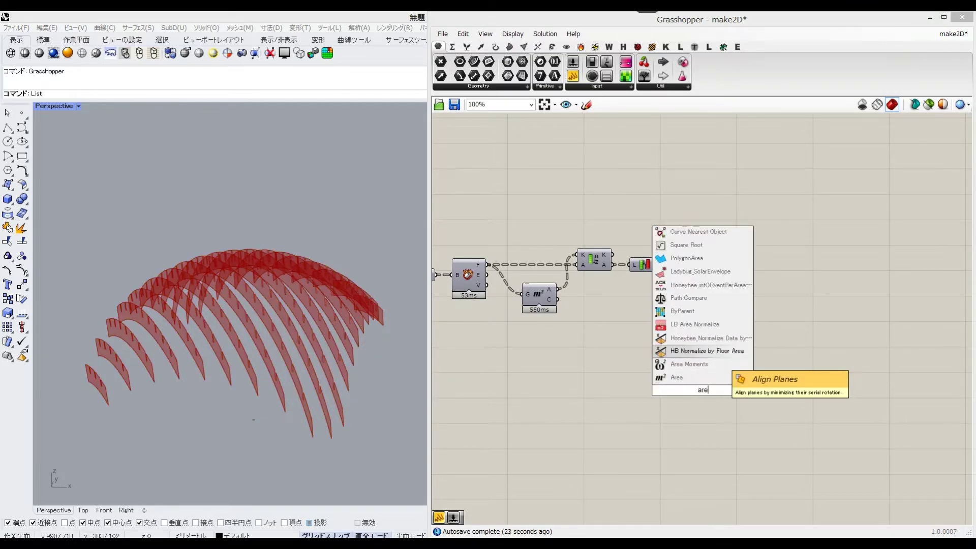
pyautogui.click(718, 363)
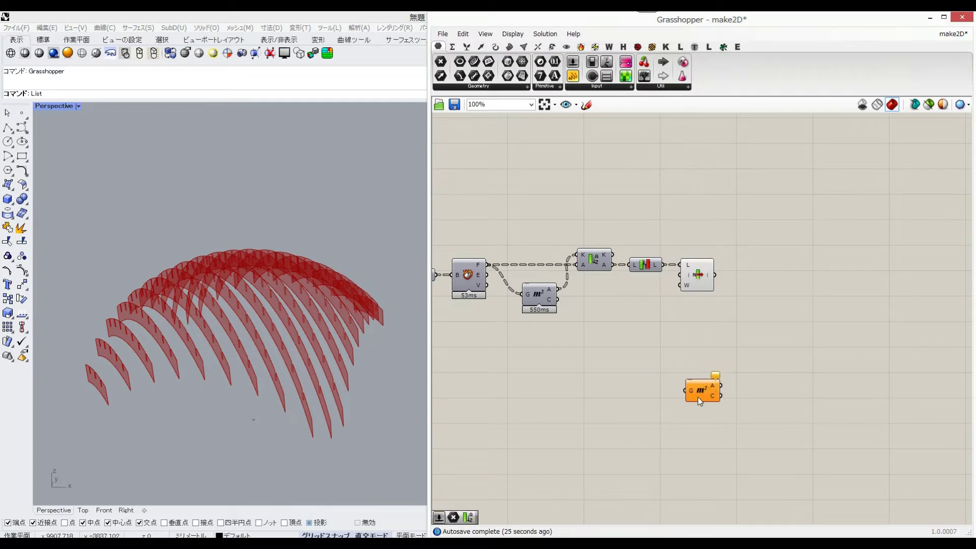
pyautogui.moveTo(701, 402); pyautogui.dragTo(753, 351)
pyautogui.moveTo(715, 274); pyautogui.dragTo(767, 341)
# Add a Plane Origin component and place it slightly above and beyond the second Area component.
pyautogui.moveTo(767, 308); pyautogui.dragTo(686, 296, button='right')
pyautogui.click(682, 263)
pyautogui.moveTo(726, 265); pyautogui.dragTo(677, 262, button='right')
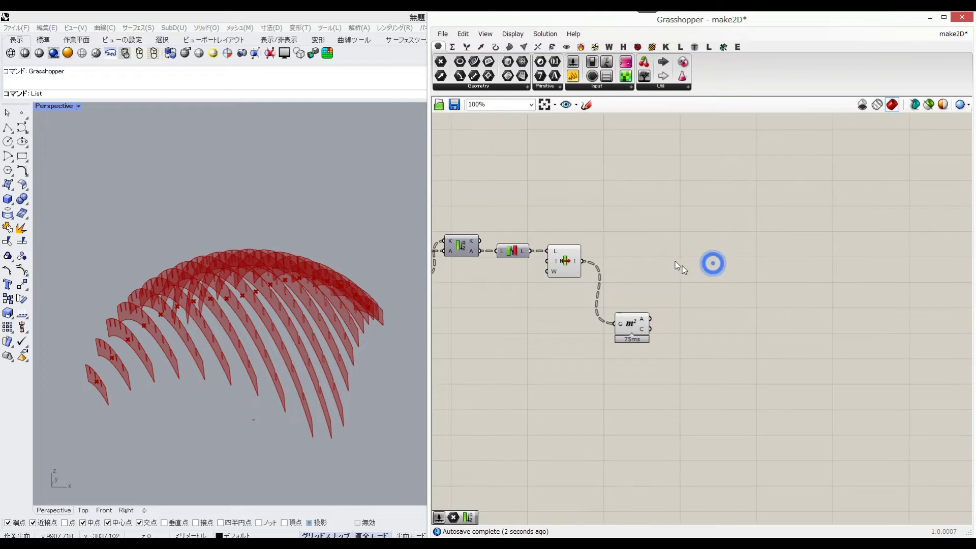
pyautogui.doubleClick(680, 264)
pyautogui.write('plane')
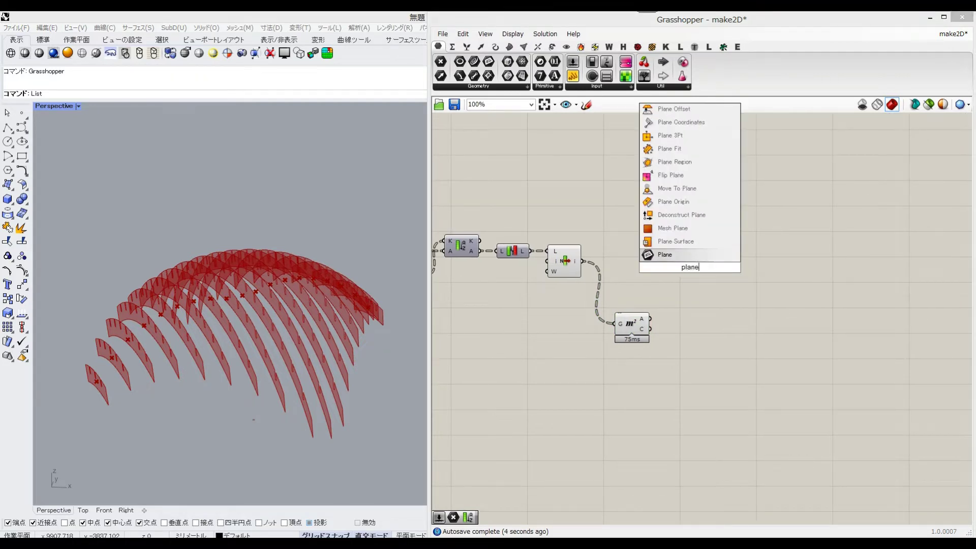
pyautogui.write(' ori')
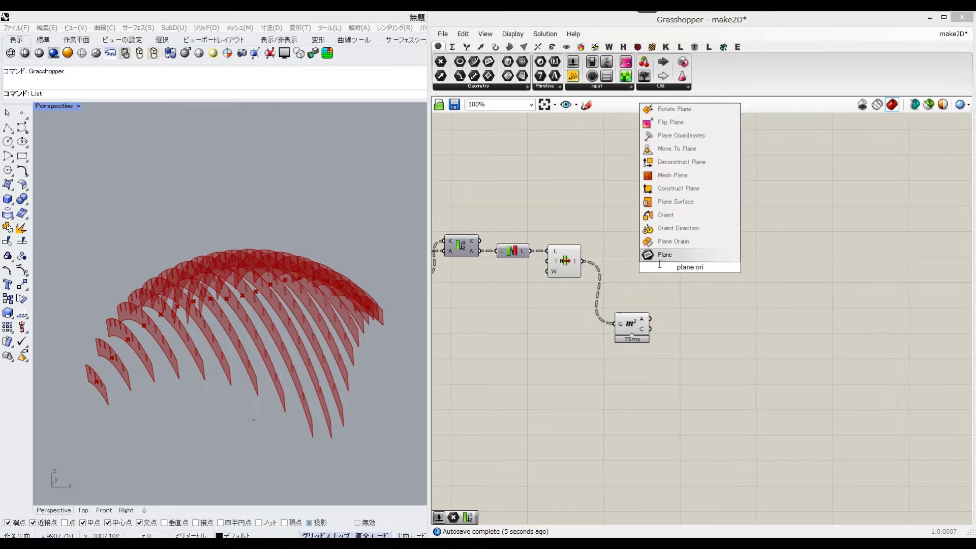
pyautogui.click(674, 241)
pyautogui.moveTo(686, 261); pyautogui.dragTo(698, 265)
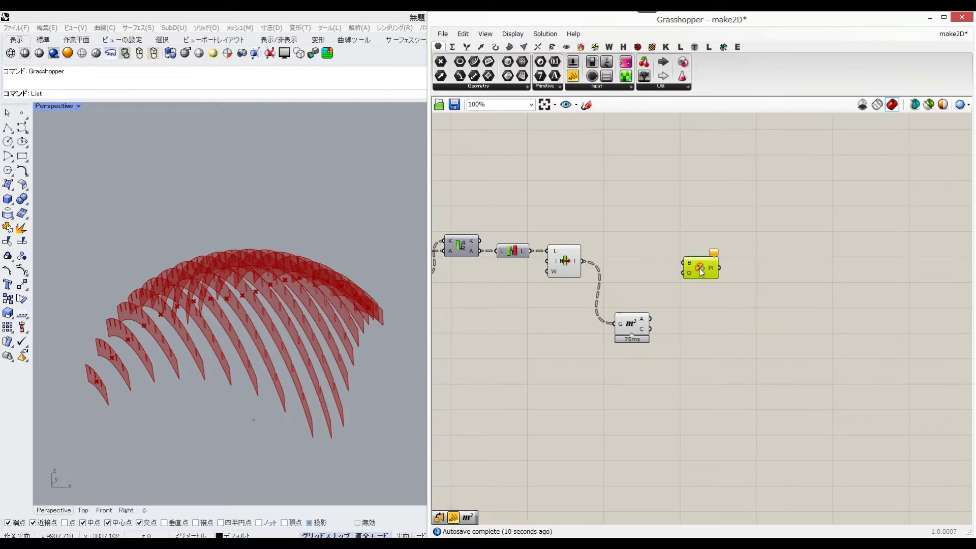
pyautogui.moveTo(692, 266); pyautogui.dragTo(688, 301)
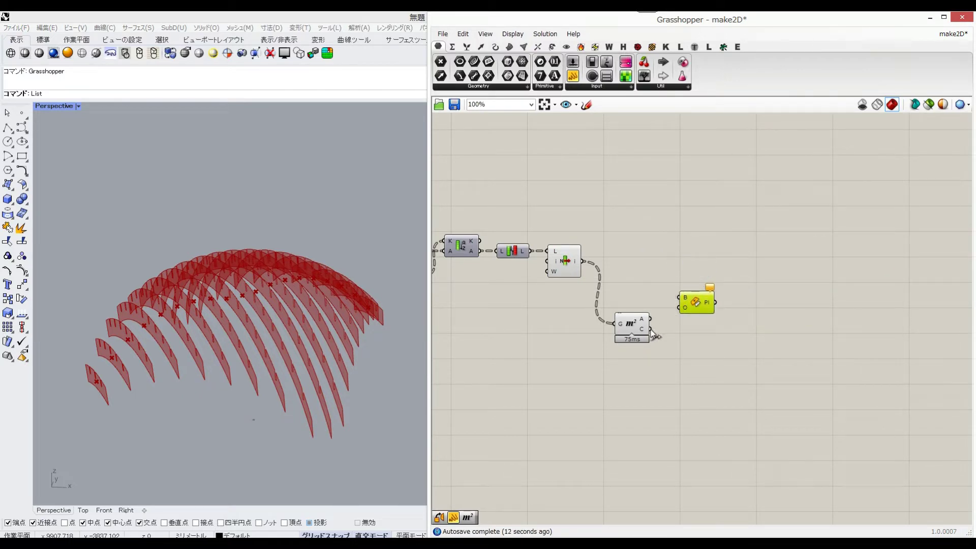
# Connect the Area centroids to Plane Origin's O input and the List Item output to its B input.
pyautogui.moveTo(651, 329); pyautogui.dragTo(680, 308)
pyautogui.moveTo(641, 269); pyautogui.dragTo(679, 298)
pyautogui.click(699, 267)
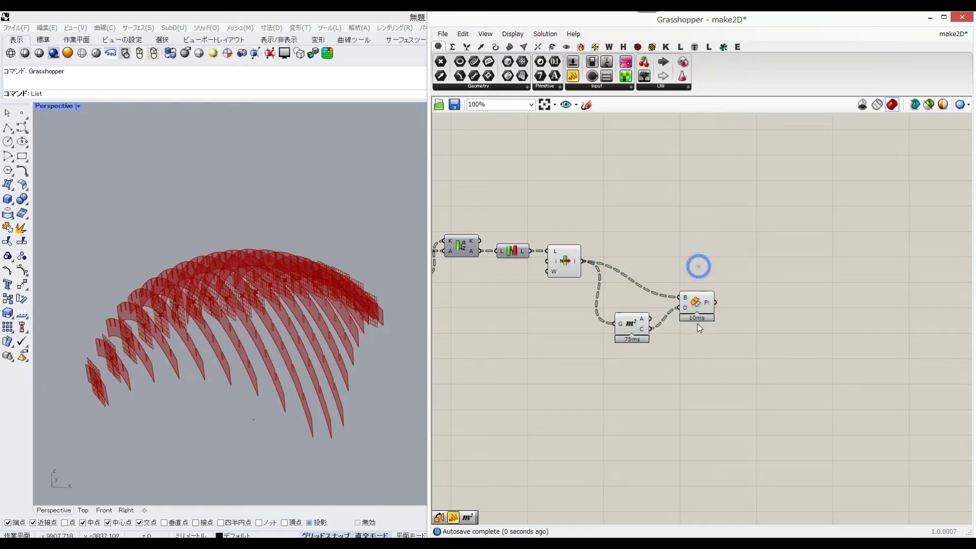
# Examine how the Plane Origin planes lie on the waffle faces in the Rhino viewport.
pyautogui.click(700, 303)
pyautogui.scroll(6, 277, 407)
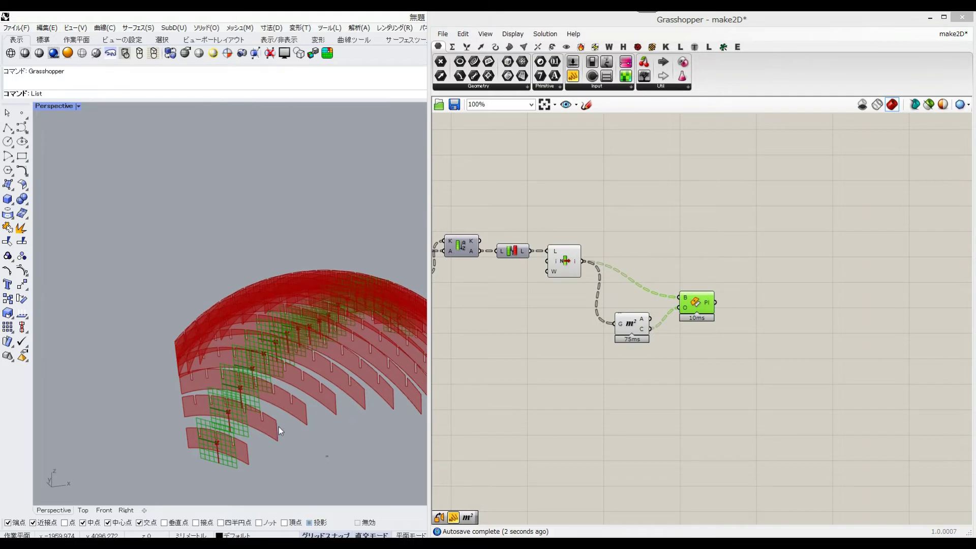
pyautogui.scroll(-10, 249, 310)
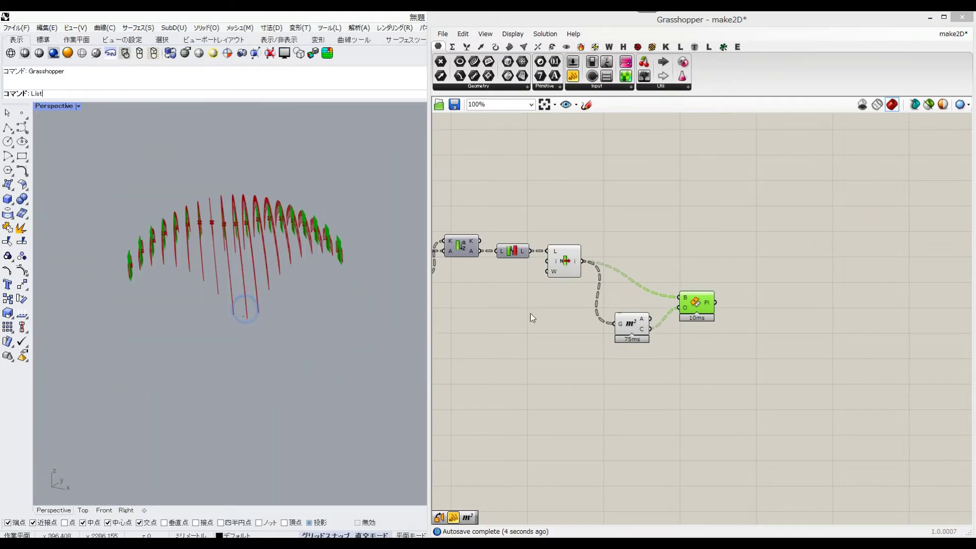
pyautogui.moveTo(208, 278); pyautogui.dragTo(285, 318, button='right')
pyautogui.moveTo(690, 303); pyautogui.dragTo(623, 296, button='right')
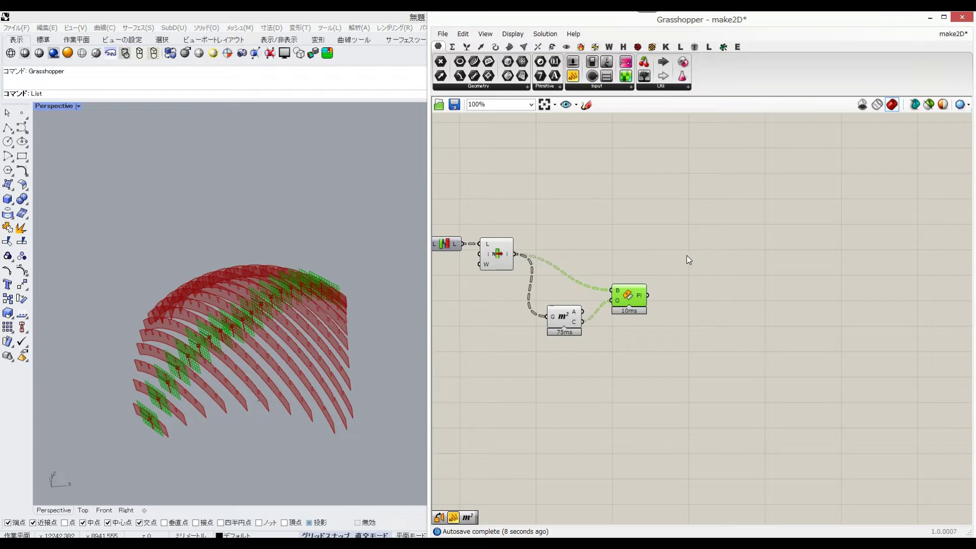
pyautogui.doubleClick(688, 270)
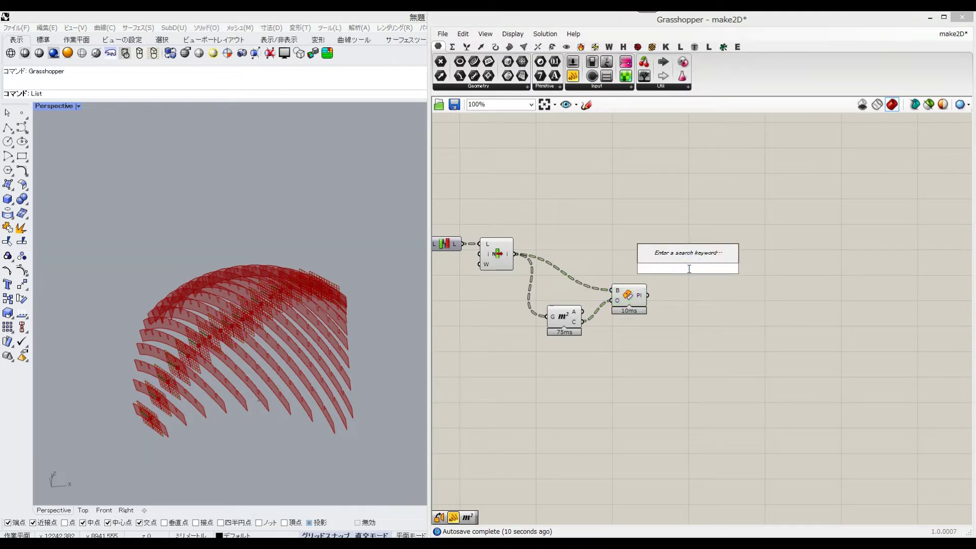
pyautogui.write('move')
pyautogui.press('Return')
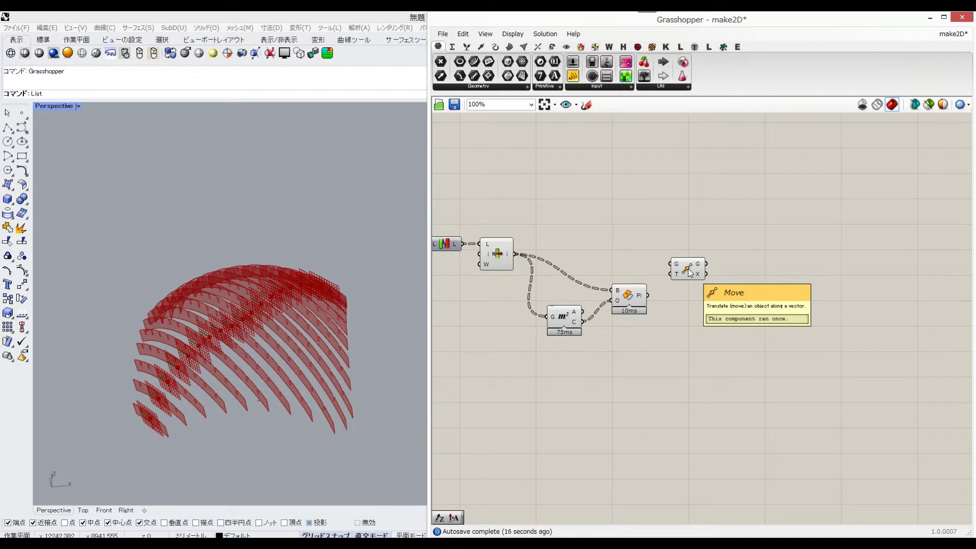
pyautogui.click(688, 270)
pyautogui.press('Delete')
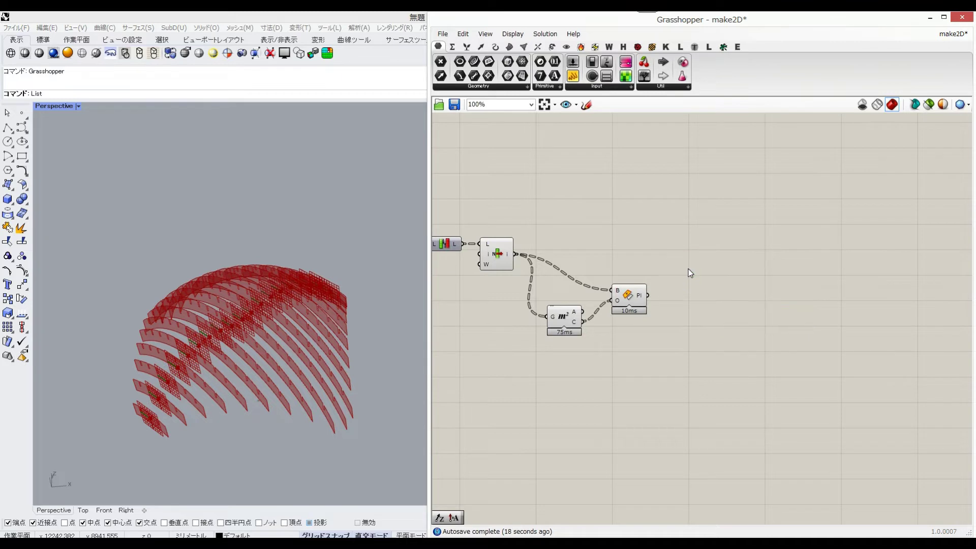
# Add an Orient component with the List Item faces as geometry and the Plane Origin output as source plane A.
pyautogui.doubleClick(686, 270)
pyautogui.write('orient')
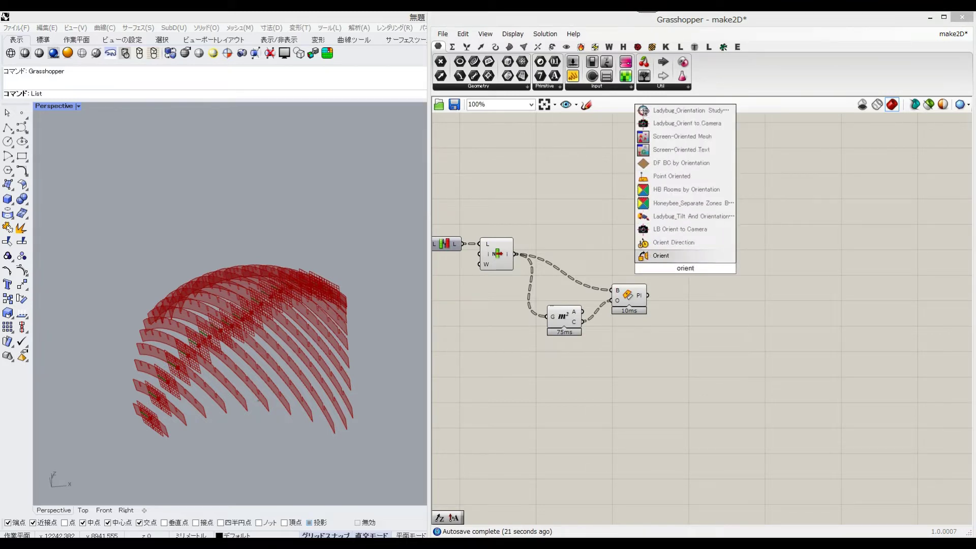
pyautogui.press('Return')
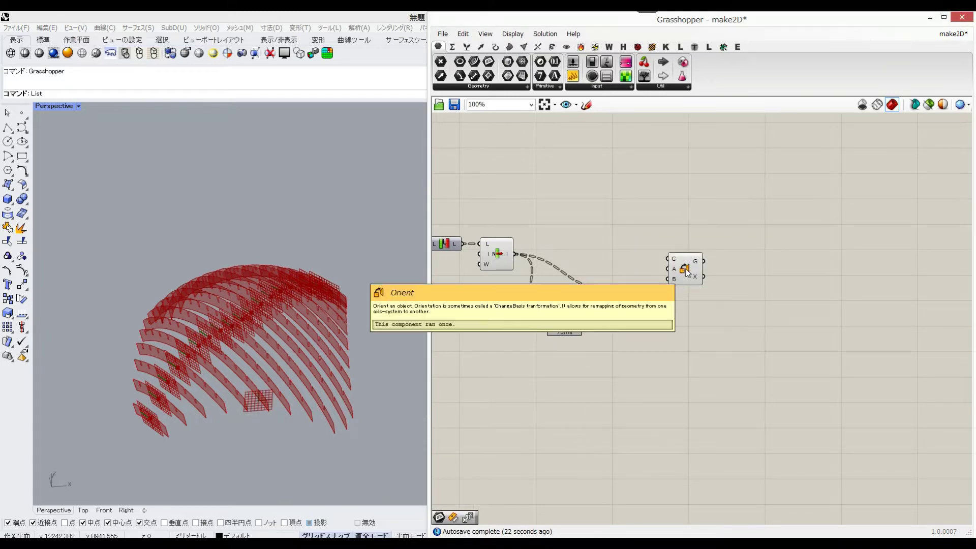
pyautogui.click(687, 272)
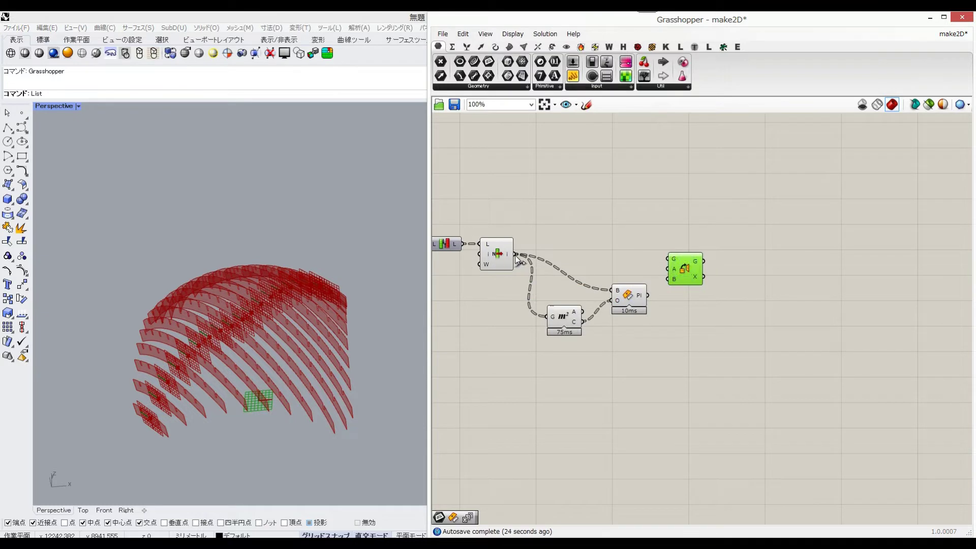
pyautogui.moveTo(516, 255); pyautogui.dragTo(698, 269)
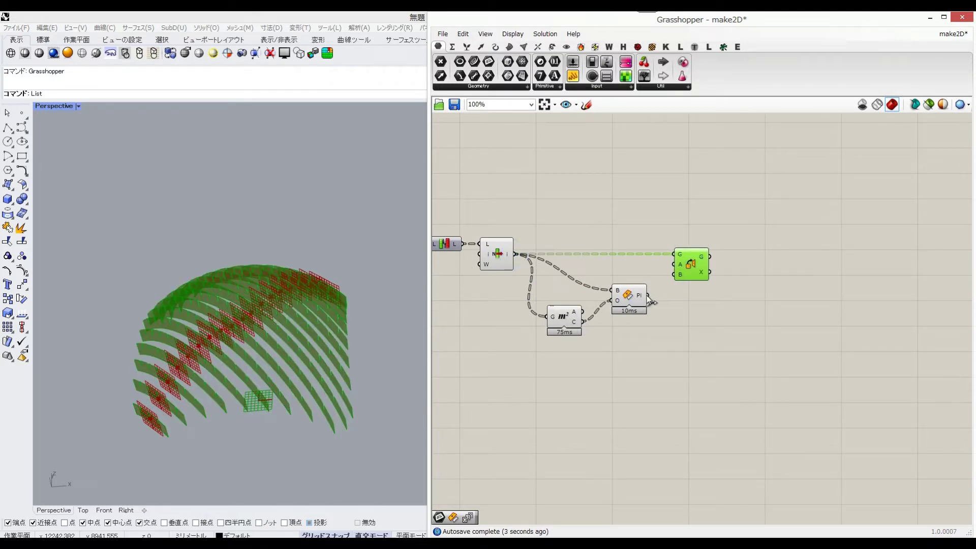
pyautogui.moveTo(650, 296); pyautogui.dragTo(673, 265)
# Add an XY Plane component below Plane Origin and connect it to Orient's target plane input B.
pyautogui.doubleClick(631, 342)
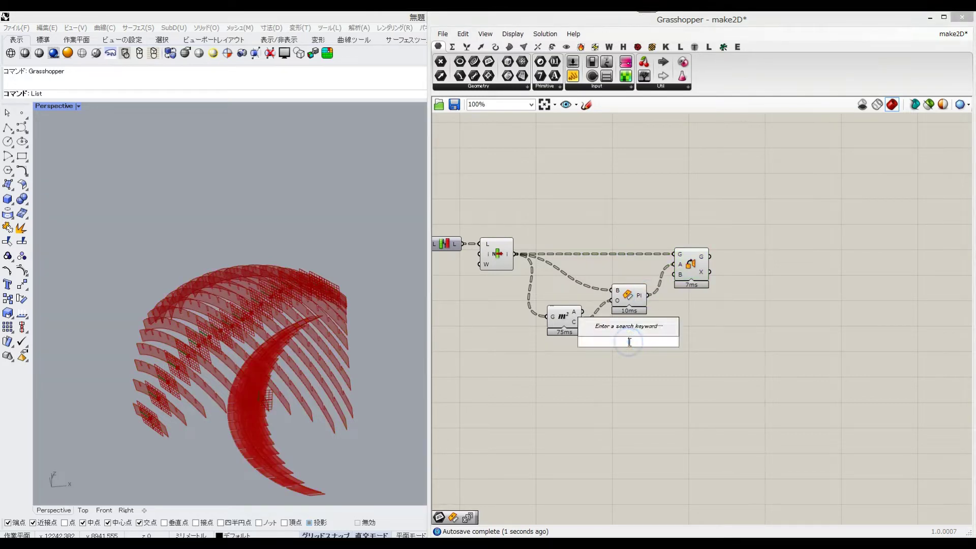
pyautogui.write('xy')
pyautogui.click(628, 333)
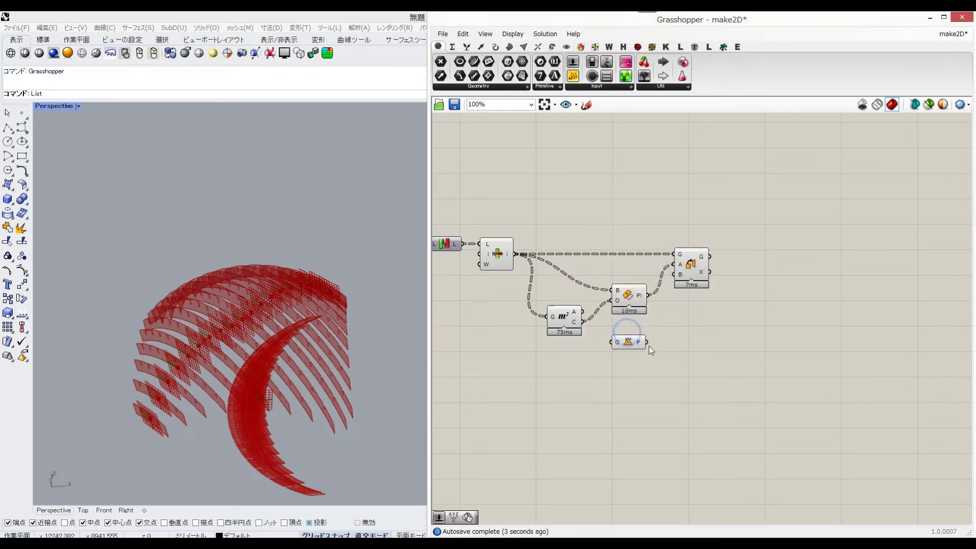
pyautogui.moveTo(647, 342); pyautogui.dragTo(677, 283)
pyautogui.moveTo(629, 346); pyautogui.dragTo(630, 331)
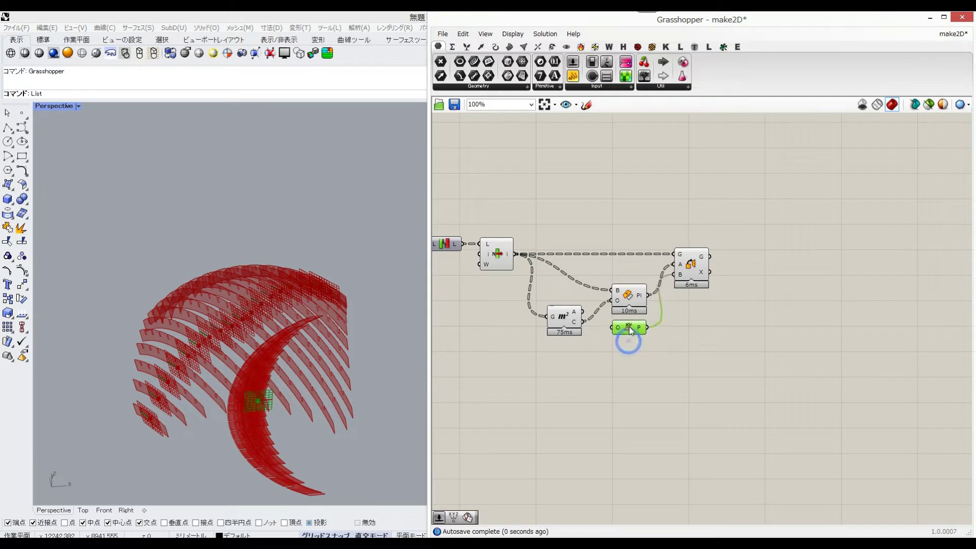
pyautogui.moveTo(689, 277); pyautogui.dragTo(701, 277)
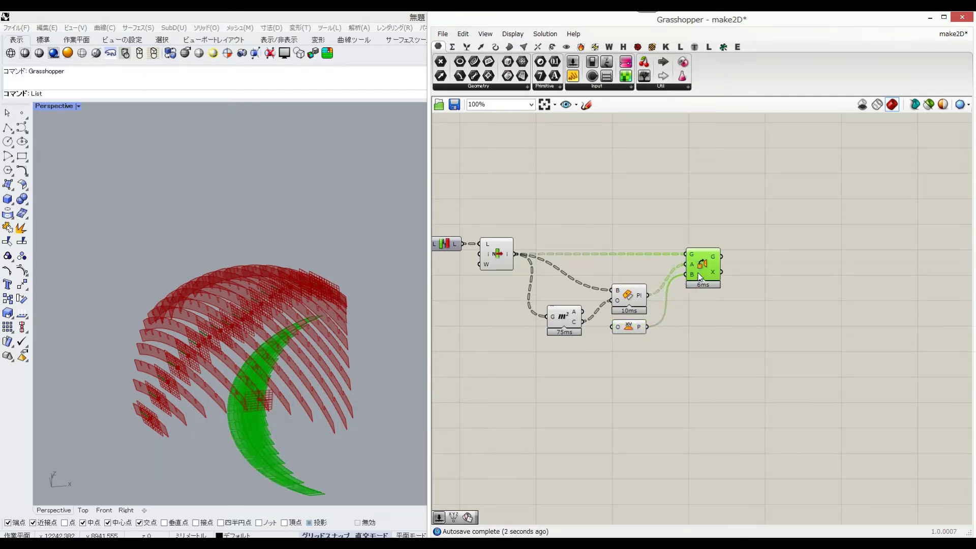
# Add a Move component after Orient and connect Orient's geometry output to its G input.
pyautogui.doubleClick(747, 284)
pyautogui.write('move')
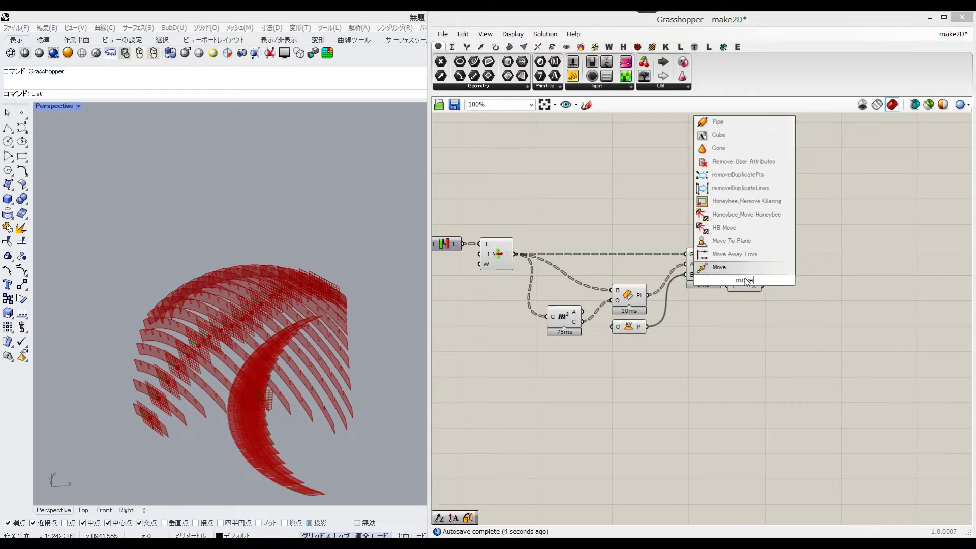
pyautogui.press('Return')
pyautogui.moveTo(745, 278); pyautogui.dragTo(771, 283)
pyautogui.moveTo(783, 265); pyautogui.dragTo(779, 265)
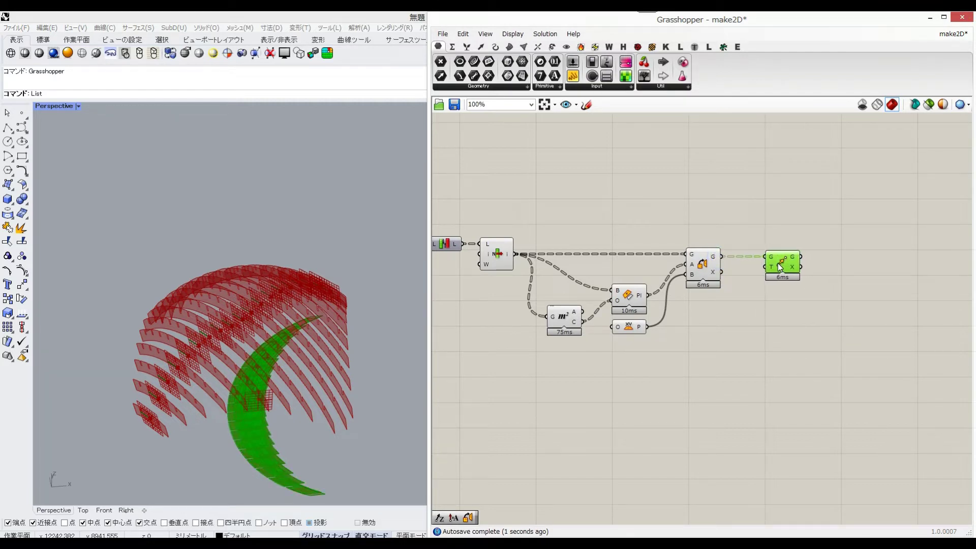
# Add a Series component below the XY Plane component.
pyautogui.moveTo(681, 343); pyautogui.dragTo(728, 326, button='right')
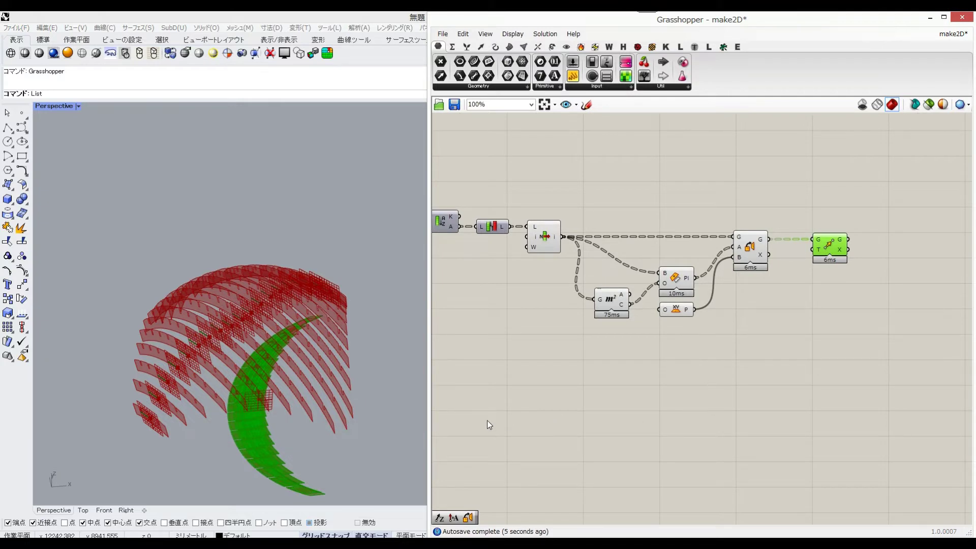
pyautogui.doubleClick(614, 392)
pyautogui.write('series')
pyautogui.click(603, 382)
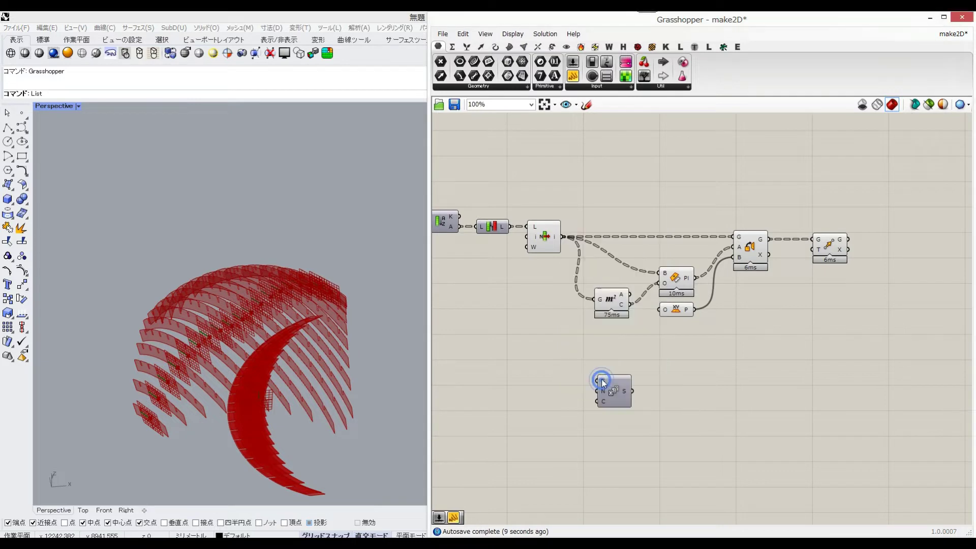
pyautogui.moveTo(612, 394); pyautogui.dragTo(659, 376)
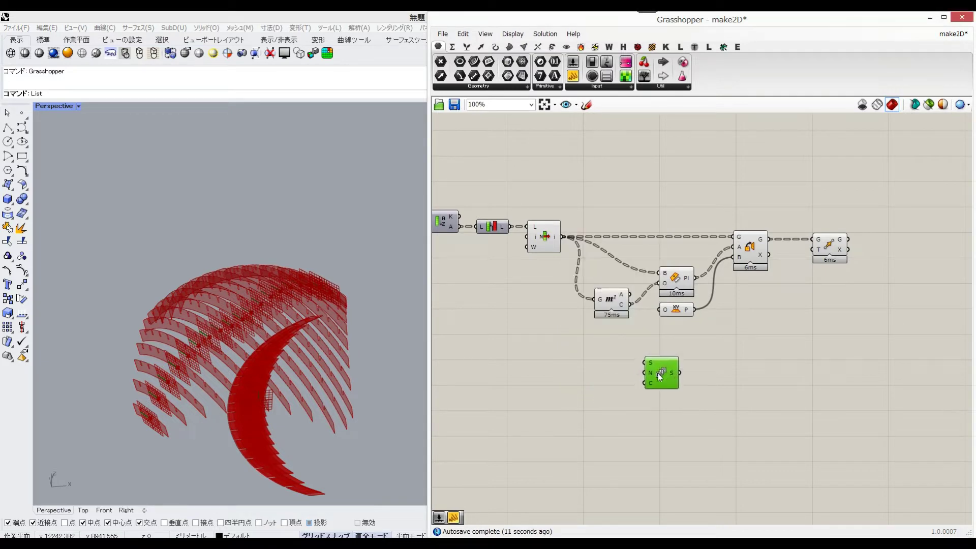
# Create a number slider set to 10000 and connect it to the Series start input S.
pyautogui.doubleClick(507, 356)
pyautogui.write('1')
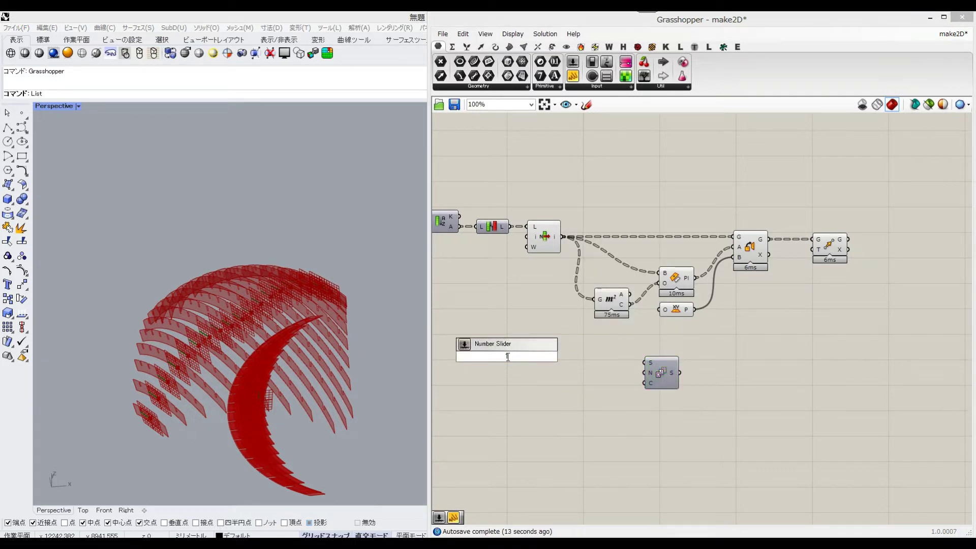
pyautogui.write('0000')
pyautogui.press('Return')
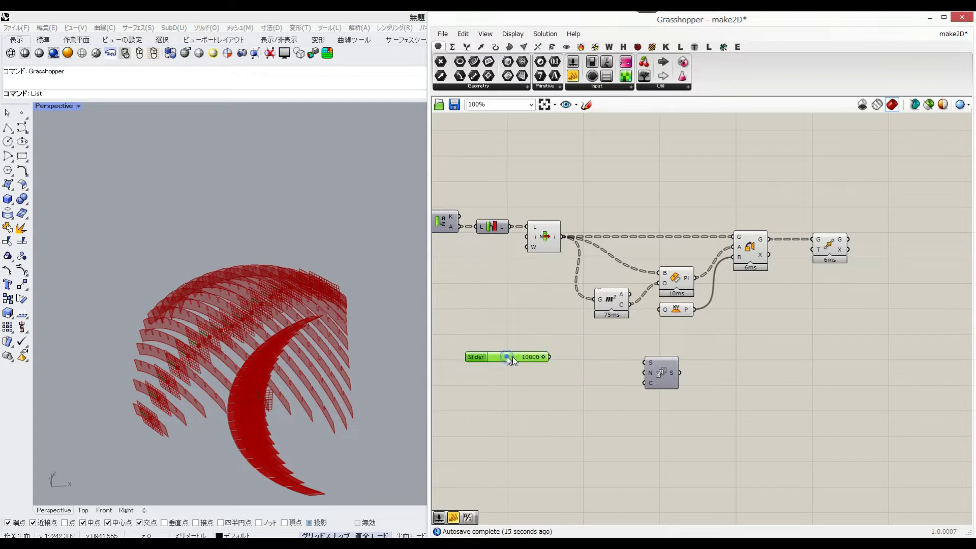
pyautogui.moveTo(513, 356); pyautogui.dragTo(645, 362)
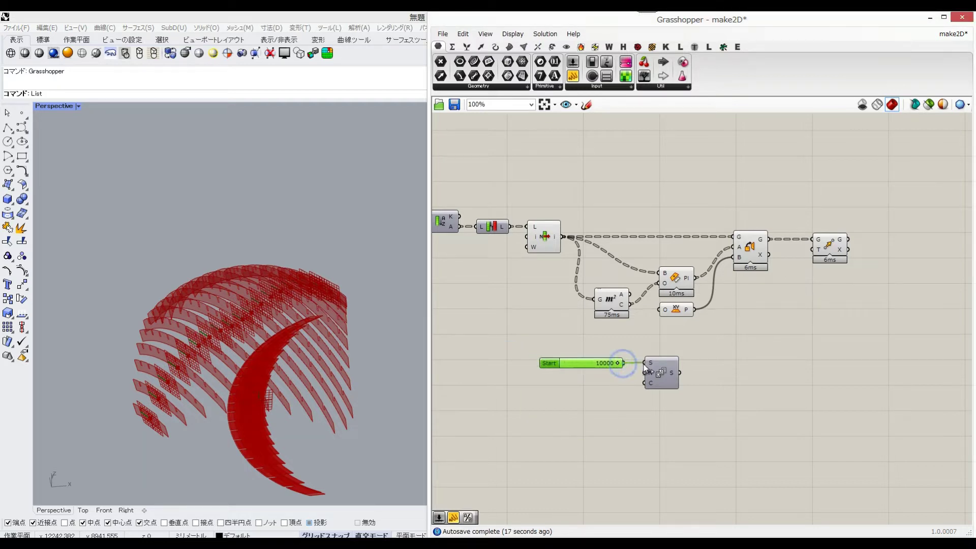
pyautogui.click(595, 362)
# Create a number slider set to 2000 and connect it to the Series step input N.
pyautogui.doubleClick(586, 373)
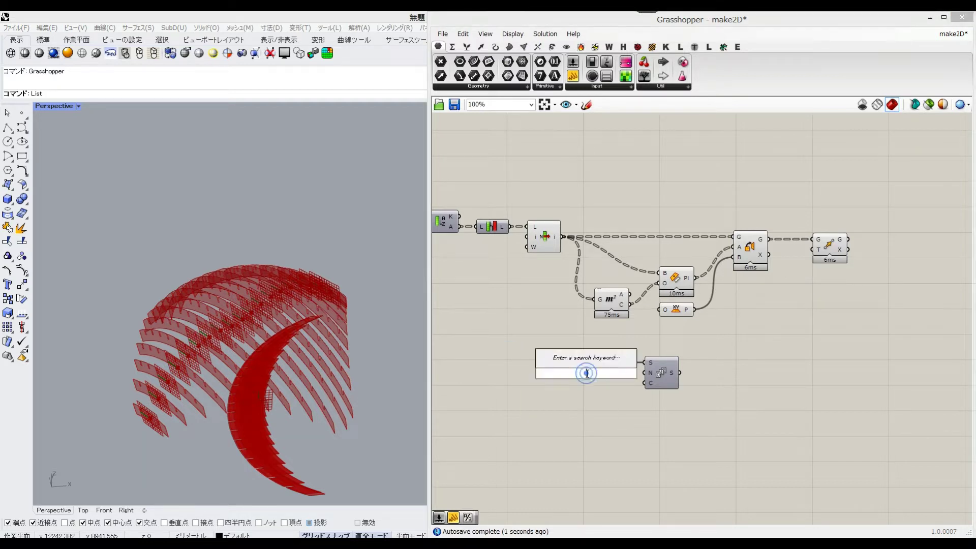
pyautogui.write('2000')
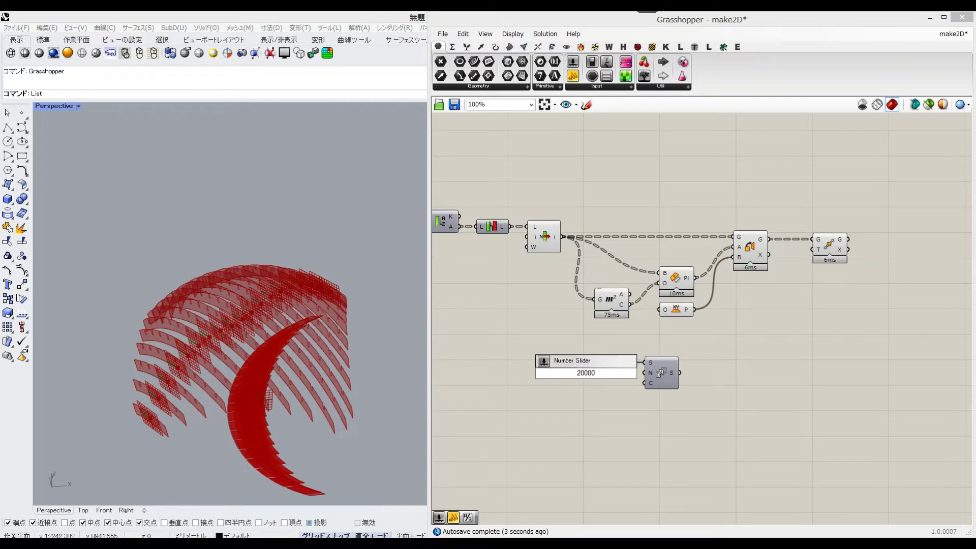
pyautogui.press('Return')
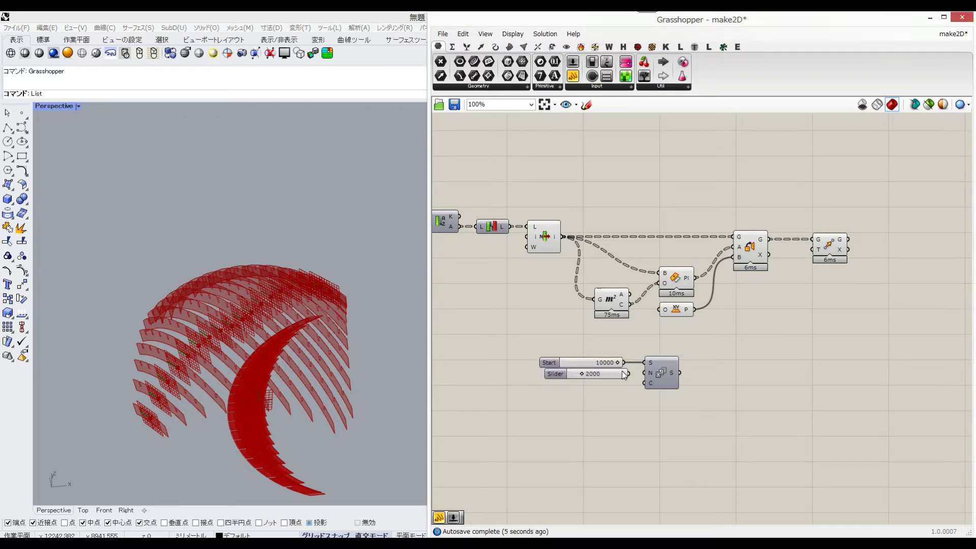
pyautogui.moveTo(631, 376); pyautogui.dragTo(599, 379)
pyautogui.click(582, 374)
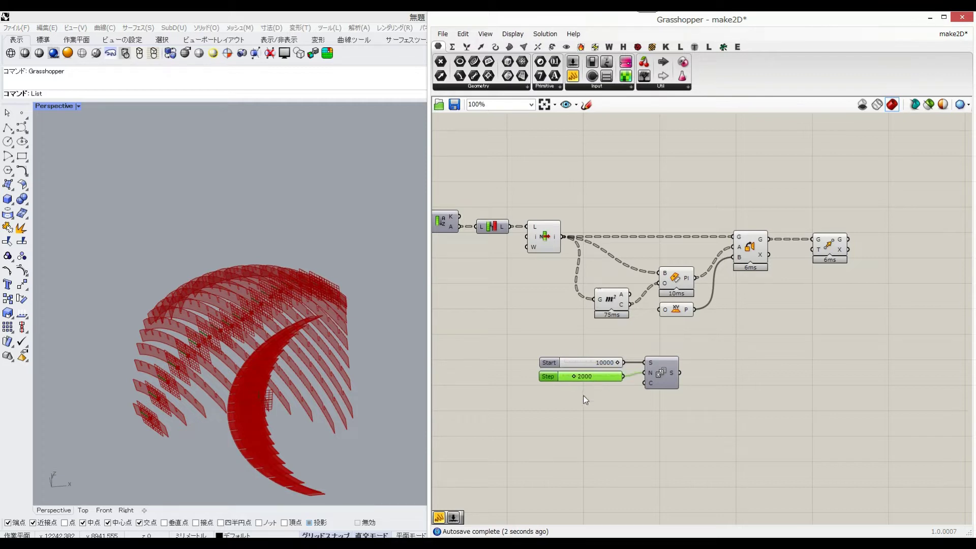
# Add a List Length component and rearrange it so it sits before the Series component and its two sliders.
pyautogui.doubleClick(584, 396)
pyautogui.write('list')
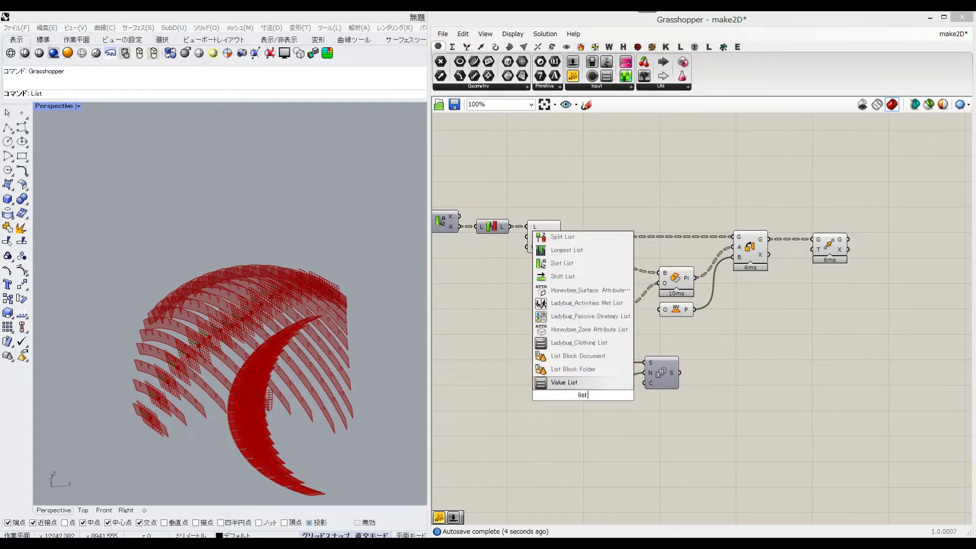
pyautogui.write(' len')
pyautogui.press('Return')
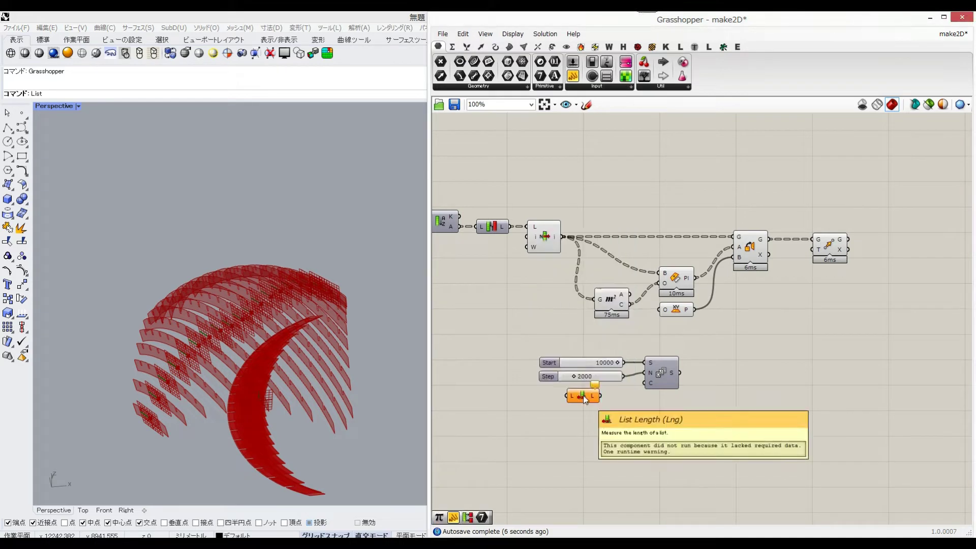
pyautogui.moveTo(677, 422); pyautogui.dragTo(540, 342)
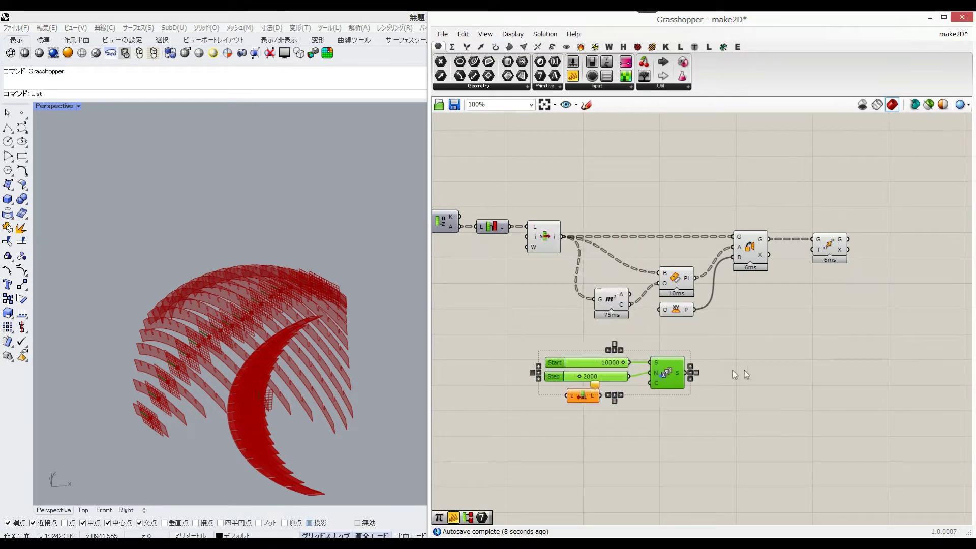
pyautogui.moveTo(662, 377); pyautogui.dragTo(745, 370)
pyautogui.moveTo(590, 398); pyautogui.dragTo(600, 362)
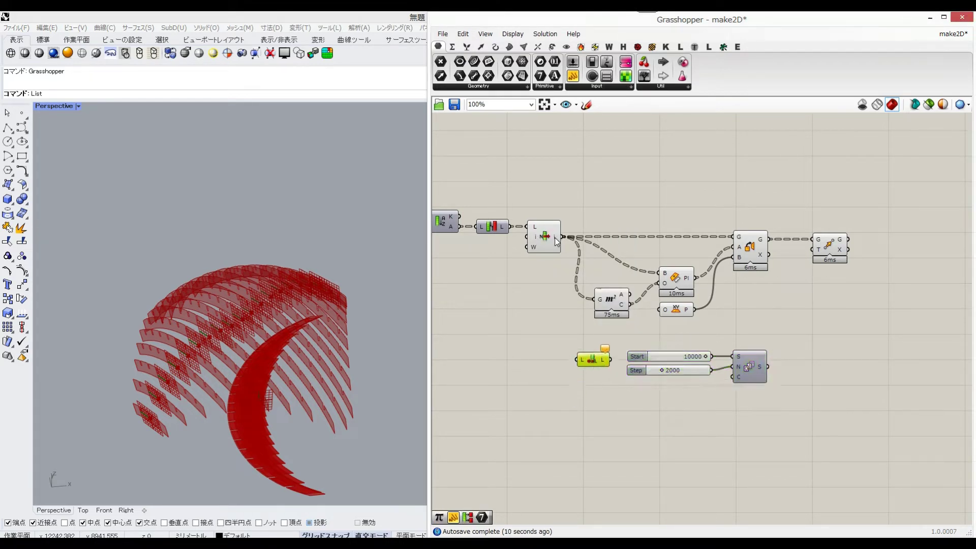
# Connect the List Item output to List Length, flatten its input, and feed the length into the Series count input C.
pyautogui.moveTo(571, 306); pyautogui.dragTo(578, 360)
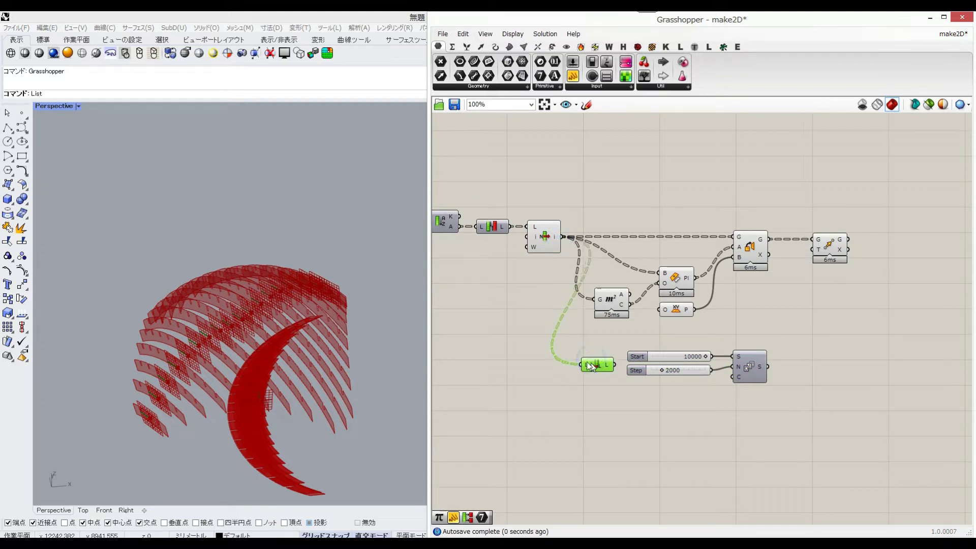
pyautogui.rightClick(587, 364)
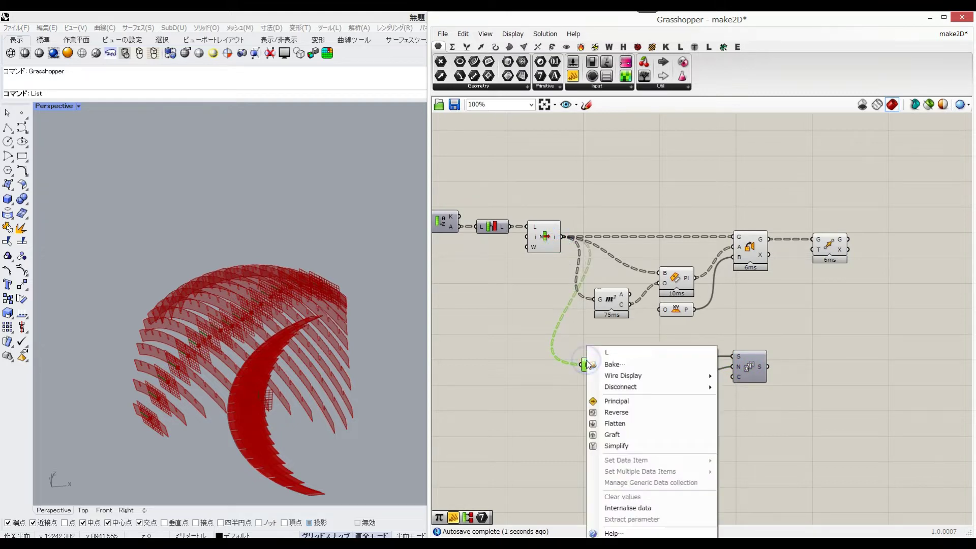
pyautogui.click(610, 422)
pyautogui.moveTo(616, 364); pyautogui.dragTo(733, 377)
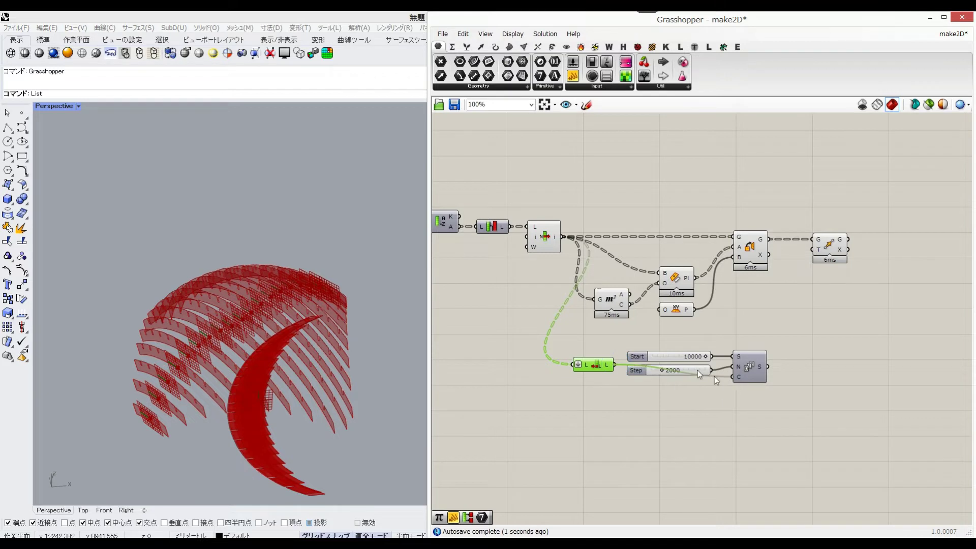
pyautogui.moveTo(593, 367); pyautogui.dragTo(592, 381)
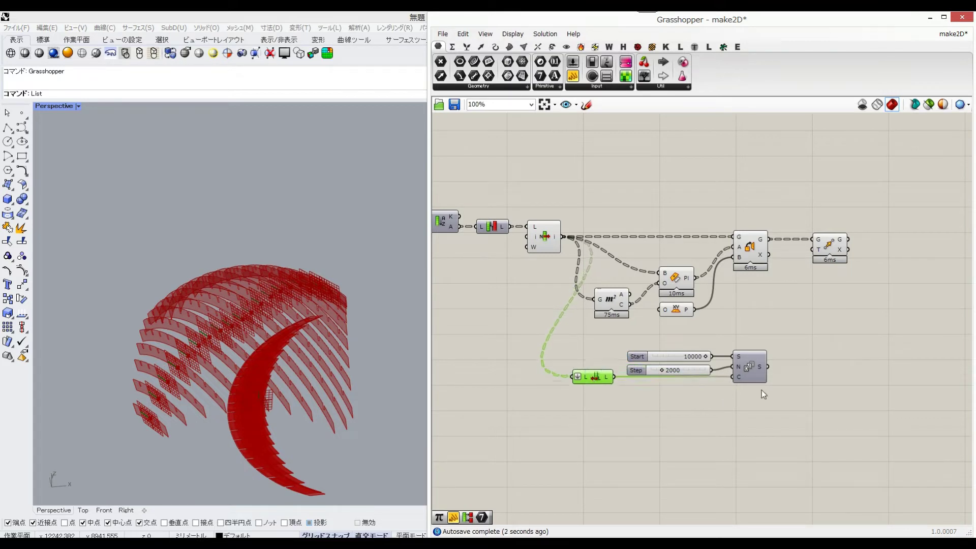
# Move the Start and Step sliders slightly up, clear of the List Length wire.
pyautogui.moveTo(612, 331); pyautogui.dragTo(716, 410)
pyautogui.moveTo(676, 359); pyautogui.dragTo(676, 349)
pyautogui.click(732, 330)
# Check the Series output values in a temporary panel, and delete the panel.
pyautogui.moveTo(573, 76); pyautogui.dragTo(810, 327)
pyautogui.moveTo(768, 367); pyautogui.dragTo(800, 515)
pyautogui.click(804, 439)
pyautogui.press('Delete')
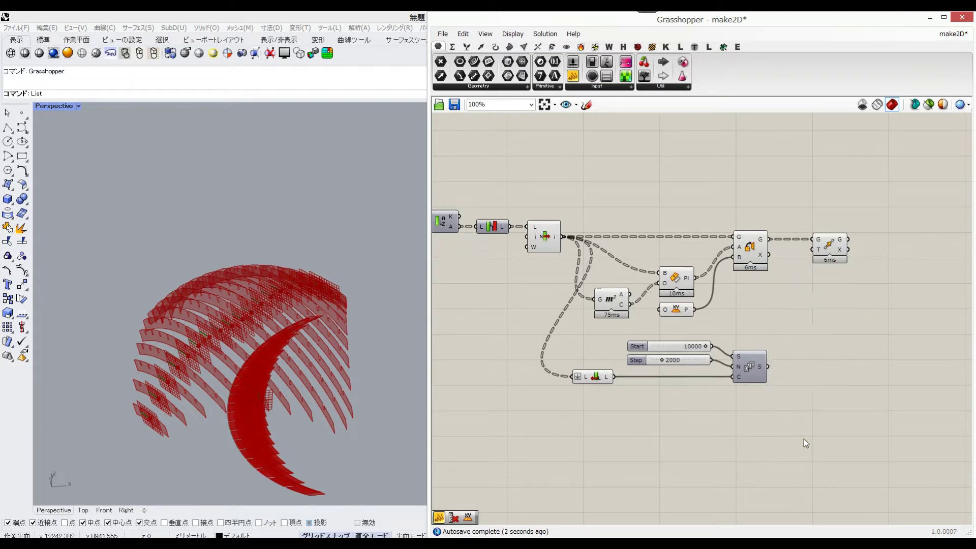
# Add a Unit X component and connect it between the Series output and Move's T input.
pyautogui.doubleClick(813, 320)
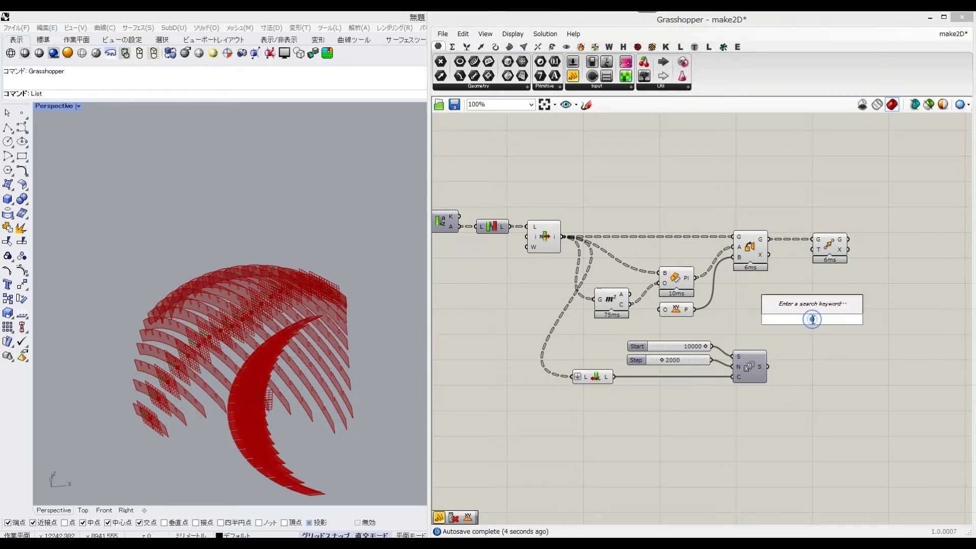
pyautogui.write('x')
pyautogui.click(805, 305)
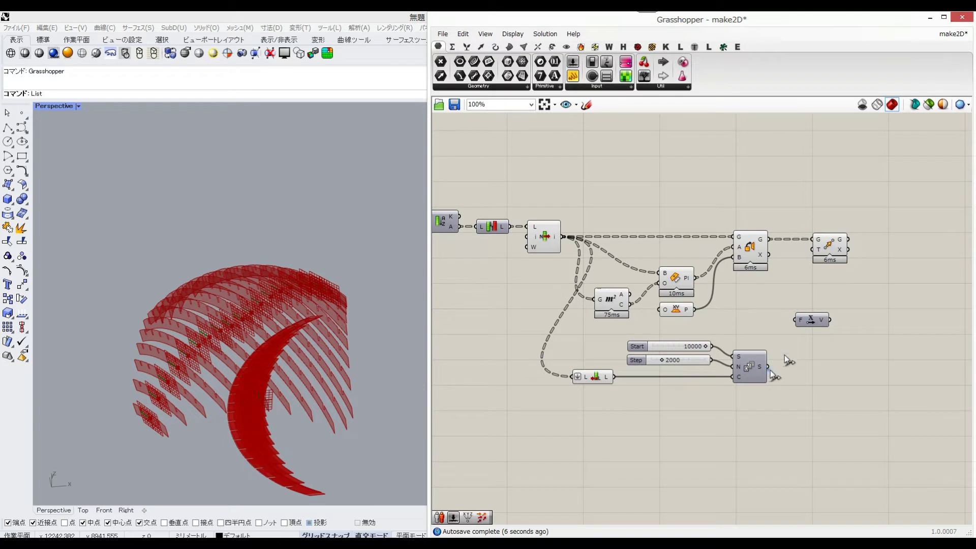
pyautogui.moveTo(769, 367); pyautogui.dragTo(828, 250)
pyautogui.moveTo(828, 249); pyautogui.dragTo(852, 247)
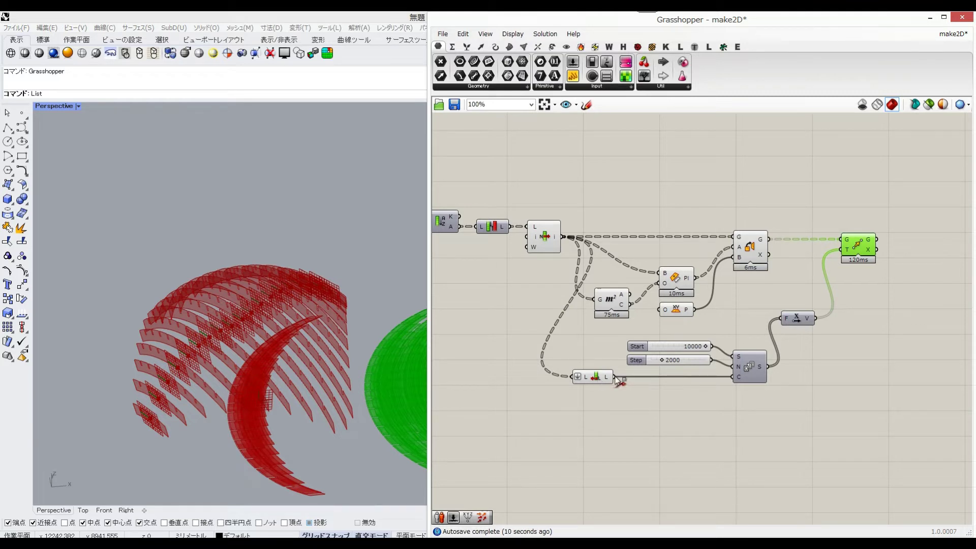
# Graft the V output of the Unit X component so each face gets its own translation vector.
pyautogui.moveTo(615, 377); pyautogui.dragTo(732, 378)
pyautogui.moveTo(614, 377); pyautogui.dragTo(735, 376)
pyautogui.keyDown('shift'); pyautogui.moveTo(230, 371); pyautogui.dragTo(177, 356, button='right'); pyautogui.keyUp('shift')
pyautogui.scroll(-2, 177, 356)
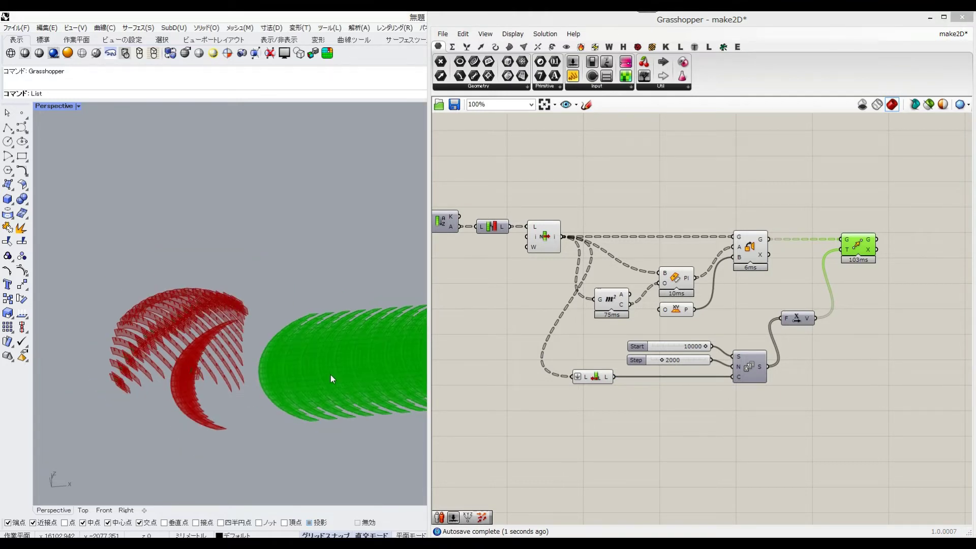
pyautogui.moveTo(738, 382)
pyautogui.click(793, 316)
pyautogui.rightClick(807, 319)
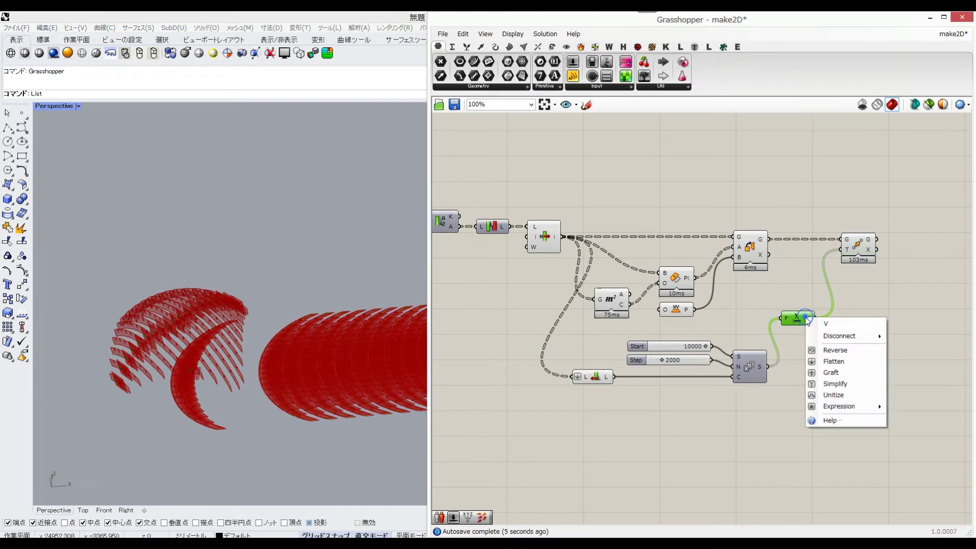
pyautogui.click(831, 372)
# Turn off the preview of all components from List Item through Orient and Series, leaving Move's preview on.
pyautogui.keyDown('shift'); pyautogui.moveTo(370, 366); pyautogui.dragTo(208, 331, button='right'); pyautogui.keyUp('shift')
pyautogui.scroll(-4, 209, 332)
pyautogui.moveTo(297, 395); pyautogui.dragTo(214, 448, button='right')
pyautogui.scroll(4, 289, 219)
pyautogui.keyDown('shift'); pyautogui.moveTo(286, 272); pyautogui.dragTo(261, 288, button='right'); pyautogui.keyUp('shift')
pyautogui.scroll(3, 271, 243)
pyautogui.moveTo(807, 344); pyautogui.dragTo(828, 361, button='right')
pyautogui.click(912, 254)
pyautogui.moveTo(825, 436); pyautogui.dragTo(599, 190)
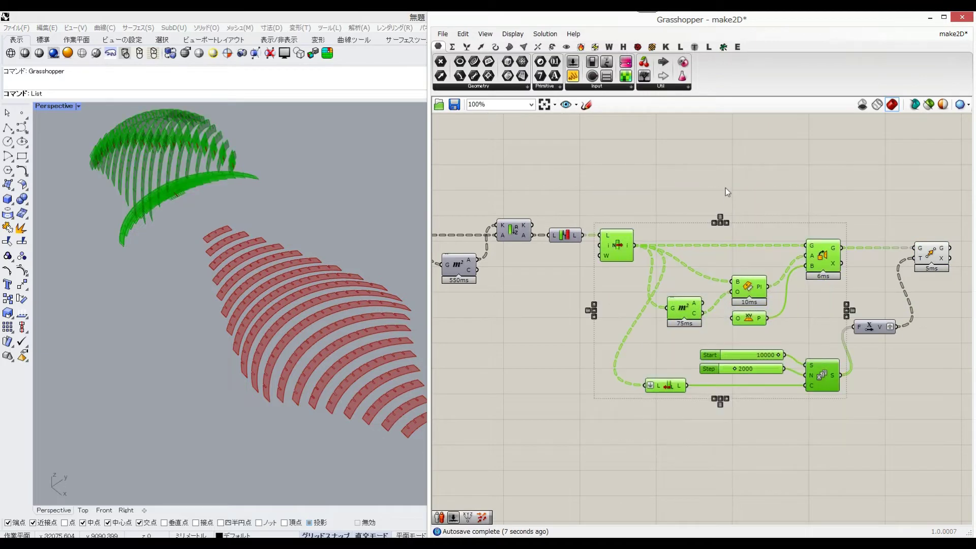
pyautogui.middleClick(725, 186)
pyautogui.click(744, 164)
pyautogui.click(789, 178)
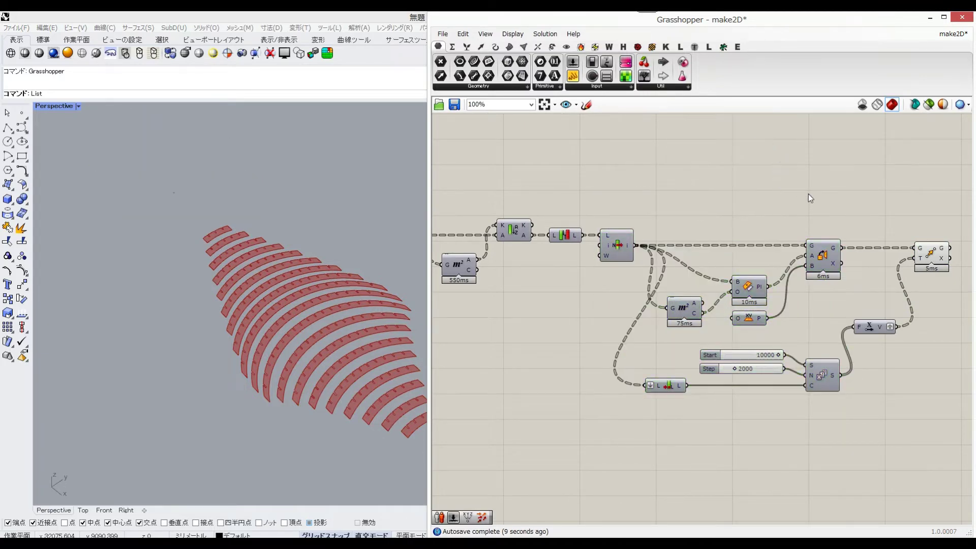
# Turn the preview of the List Item component back on.
pyautogui.moveTo(808, 193); pyautogui.dragTo(701, 179, button='right')
pyautogui.click(511, 234)
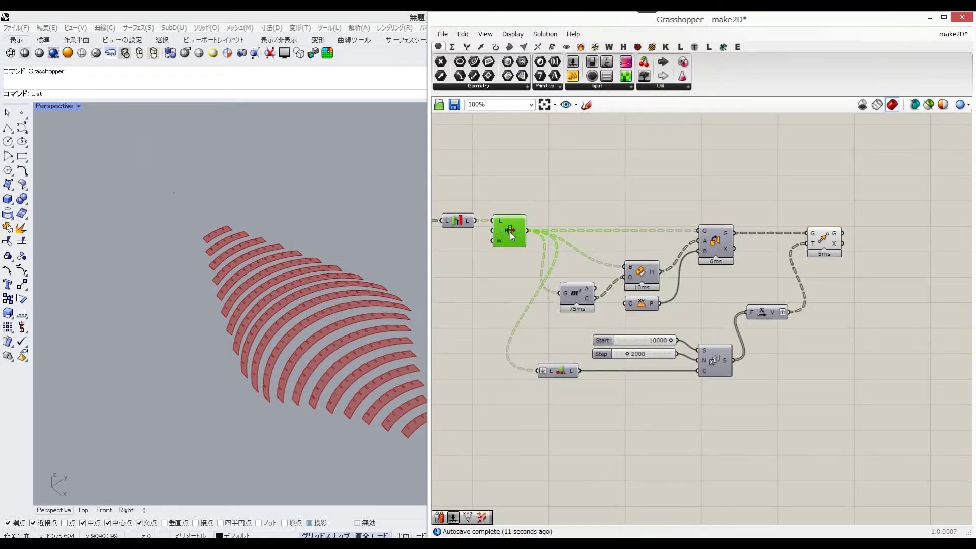
pyautogui.middleClick(511, 232)
pyautogui.click(527, 209)
pyautogui.click(634, 179)
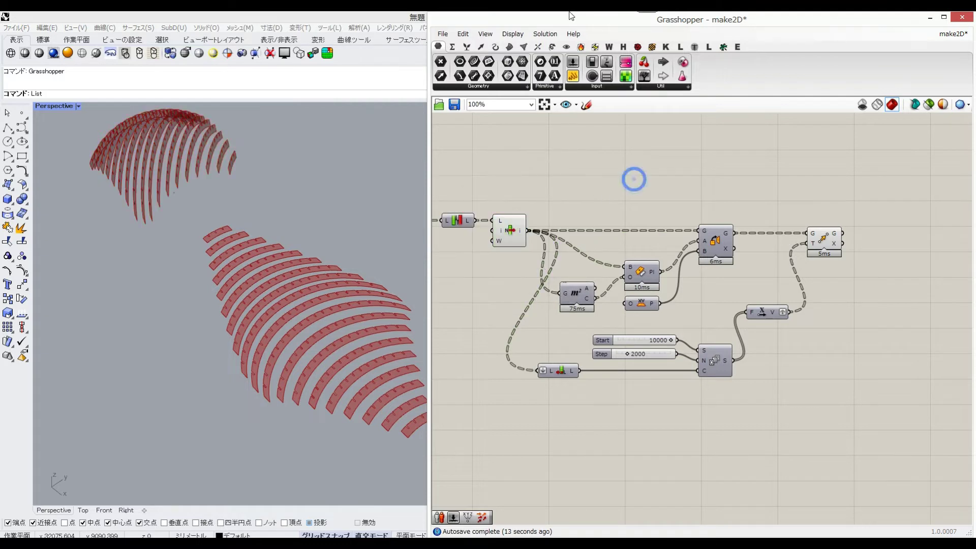
# Add a Repeat Data component below Series and connect the List Length output to its L input.
pyautogui.click(601, 16)
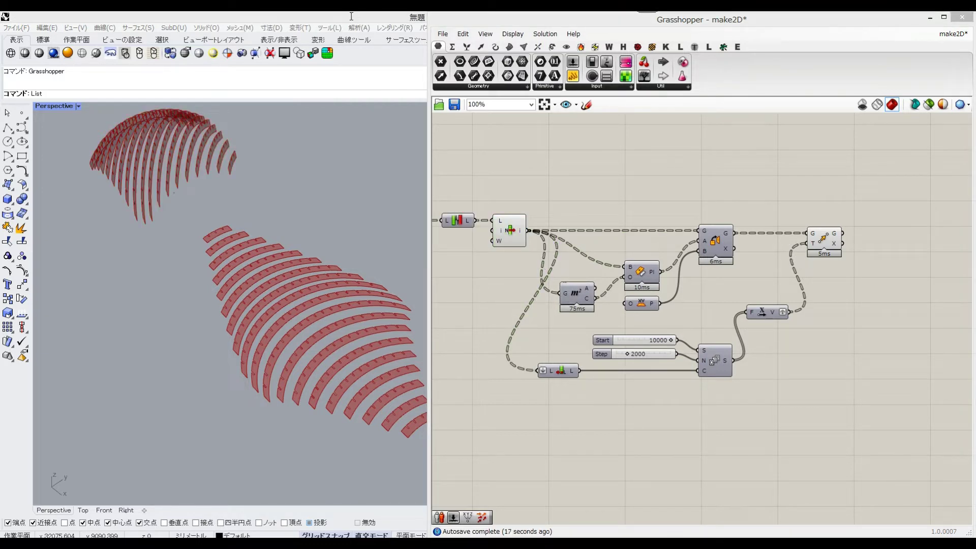
pyautogui.moveTo(546, 443); pyautogui.dragTo(581, 413, button='right')
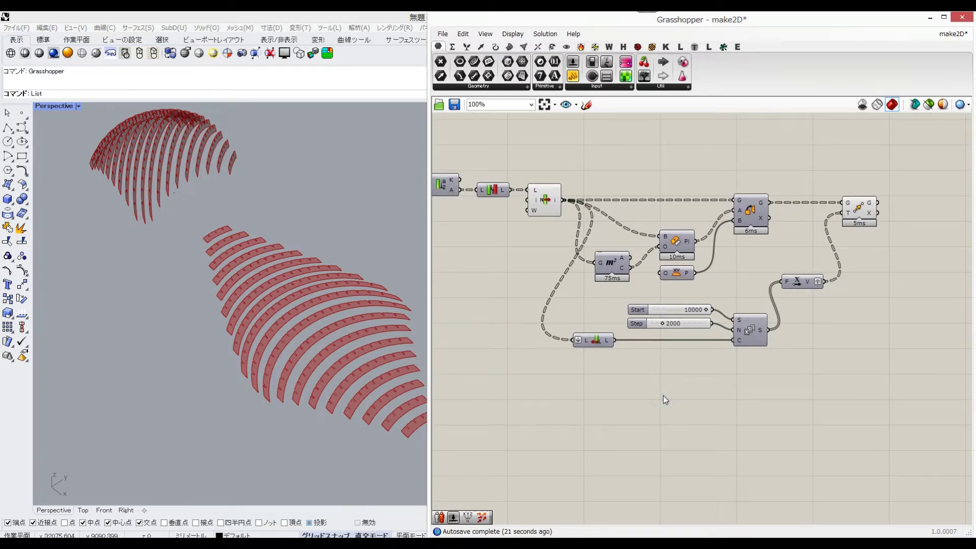
pyautogui.doubleClick(697, 411)
pyautogui.write('repe')
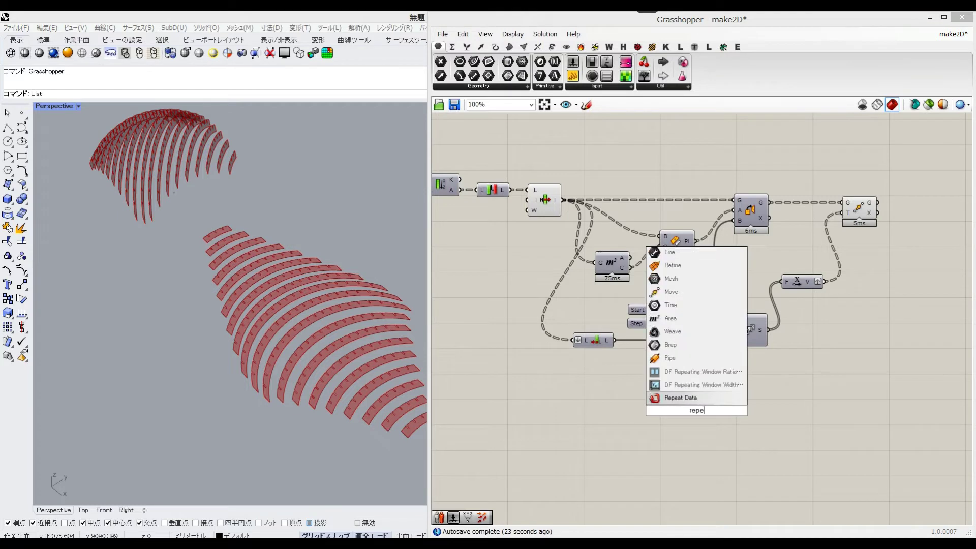
pyautogui.press('Return')
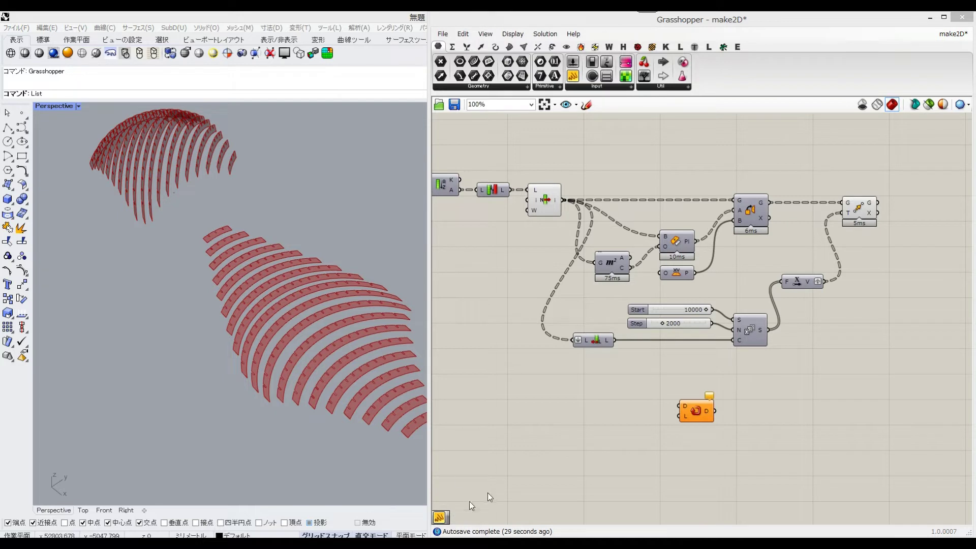
pyautogui.moveTo(614, 340); pyautogui.dragTo(697, 421)
# Create a panel containing "A-" and connect it to the D input of Repeat Data.
pyautogui.doubleClick(683, 386)
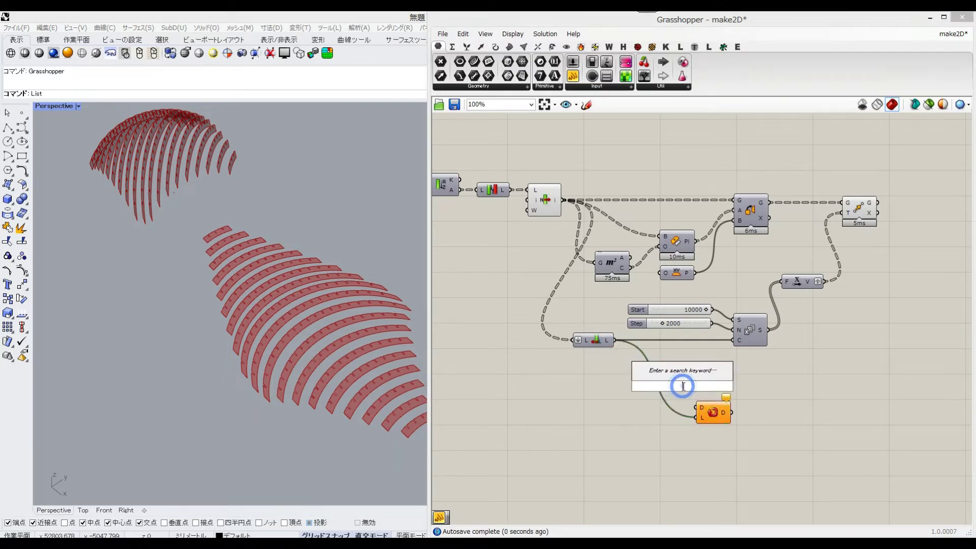
pyautogui.write('//')
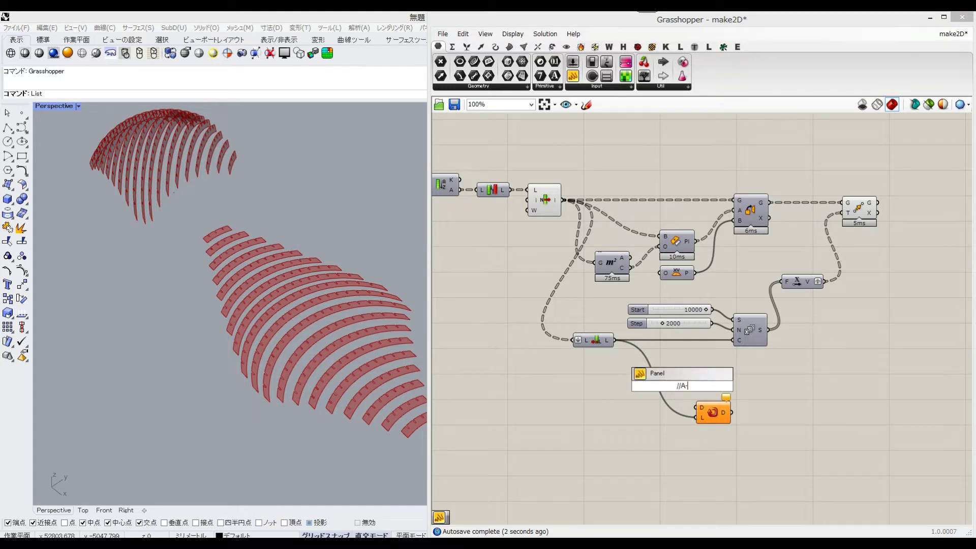
pyautogui.write('A-')
pyautogui.press('Return')
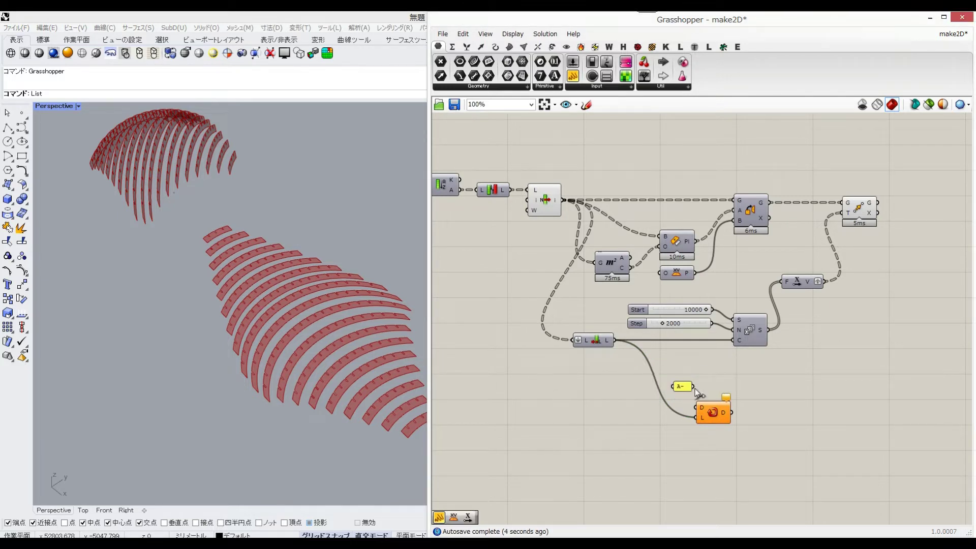
pyautogui.moveTo(695, 388); pyautogui.dragTo(699, 407)
pyautogui.moveTo(661, 376); pyautogui.dragTo(698, 378)
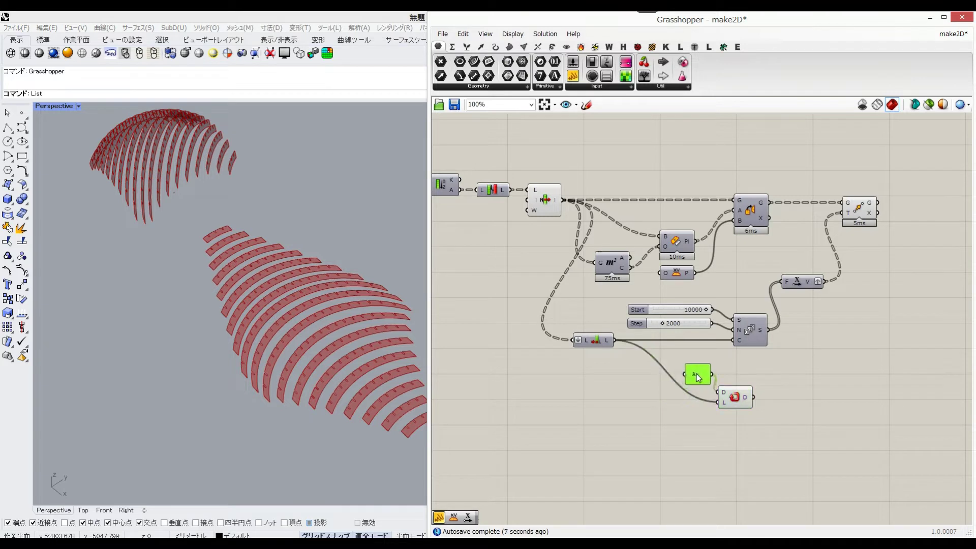
# Add a second Series component with a panel of 1 feeding S and N and the List Length output feeding C.
pyautogui.doubleClick(661, 429)
pyautogui.write('se')
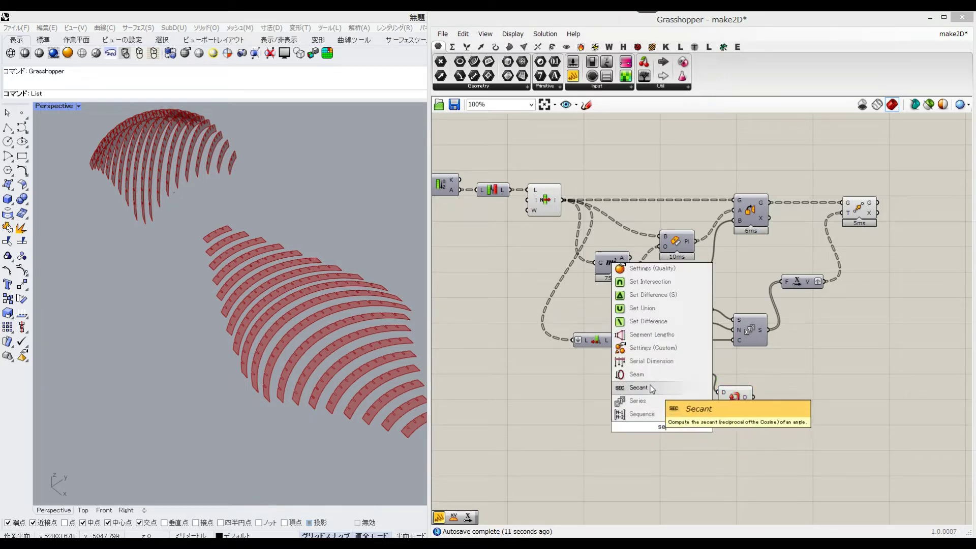
pyautogui.click(656, 401)
pyautogui.moveTo(659, 429); pyautogui.dragTo(737, 437)
pyautogui.doubleClick(657, 429)
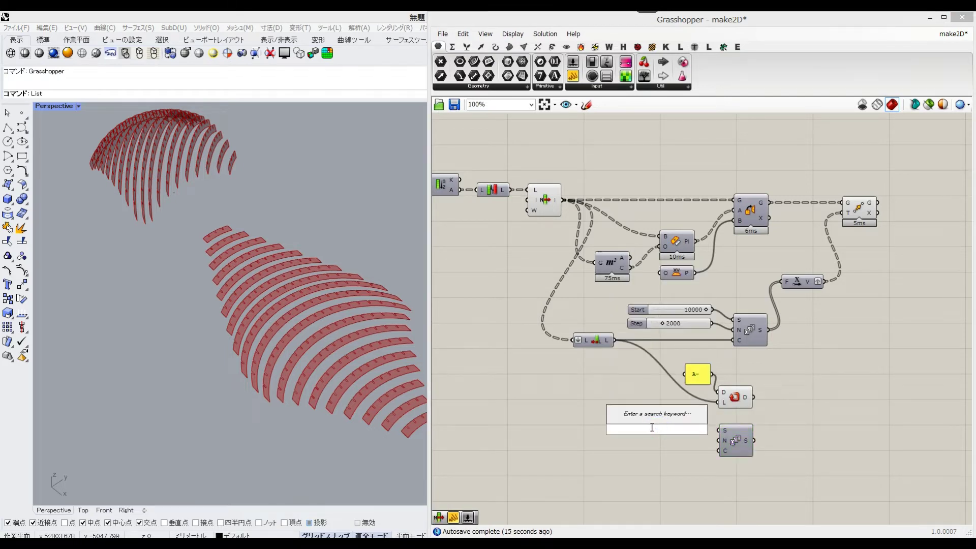
pyautogui.write('1')
pyautogui.press('Return')
pyautogui.moveTo(628, 421); pyautogui.dragTo(719, 441)
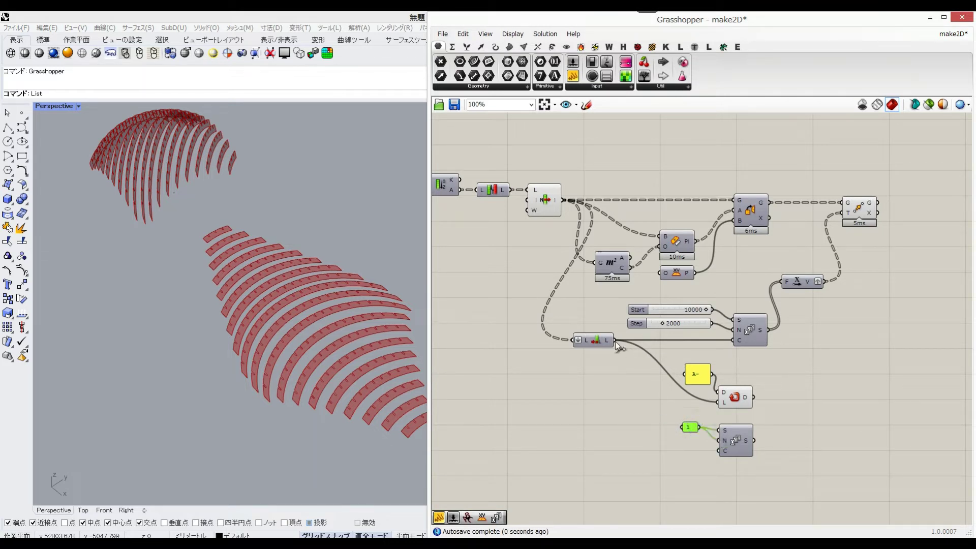
pyautogui.moveTo(615, 341); pyautogui.dragTo(720, 450)
# Add an empty panel and use it to inspect the new Series output and the Repeat Data output.
pyautogui.moveTo(799, 423); pyautogui.dragTo(746, 414, button='right')
pyautogui.click(740, 408)
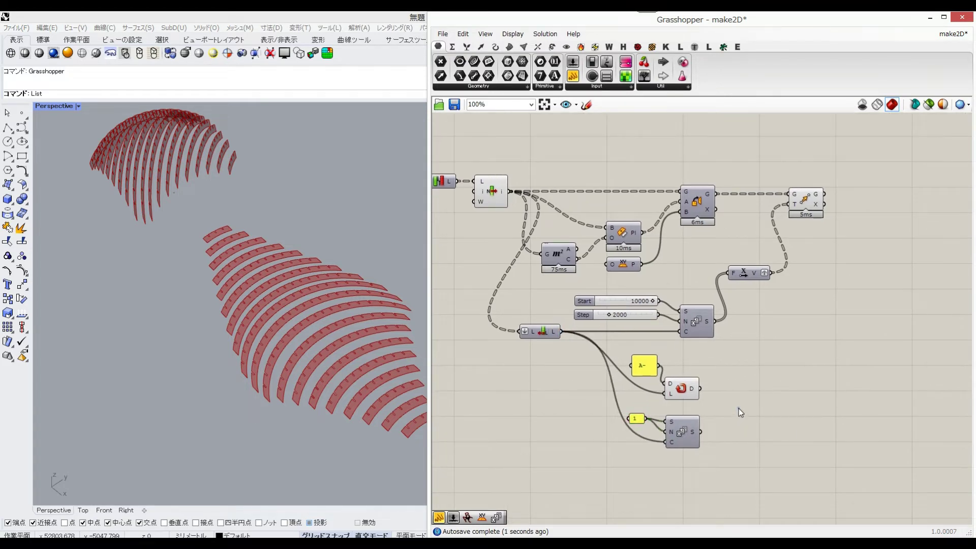
pyautogui.moveTo(573, 76); pyautogui.dragTo(771, 414)
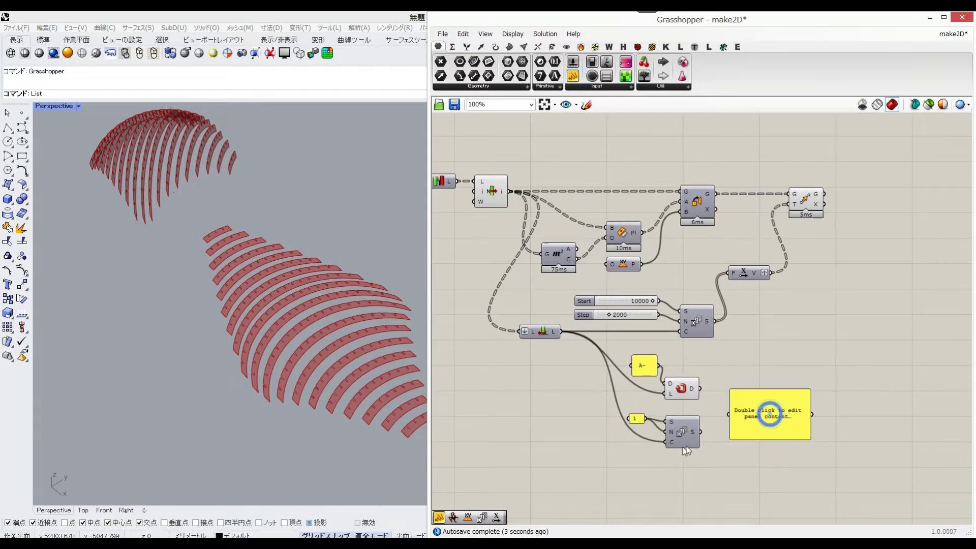
pyautogui.moveTo(701, 433); pyautogui.dragTo(758, 508)
pyautogui.moveTo(755, 465); pyautogui.dragTo(761, 442)
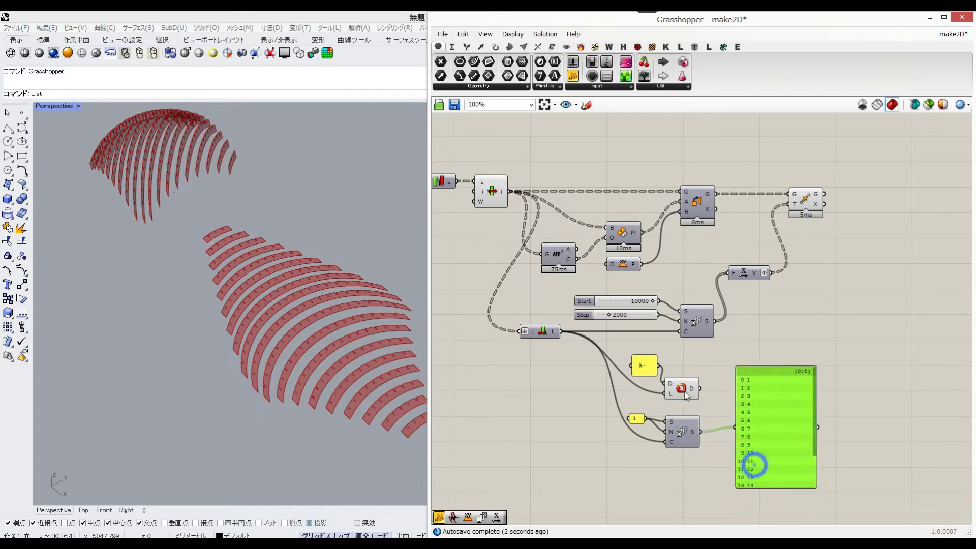
pyautogui.keyDown('shift'); pyautogui.moveTo(700, 388); pyautogui.dragTo(734, 429); pyautogui.keyUp('shift')
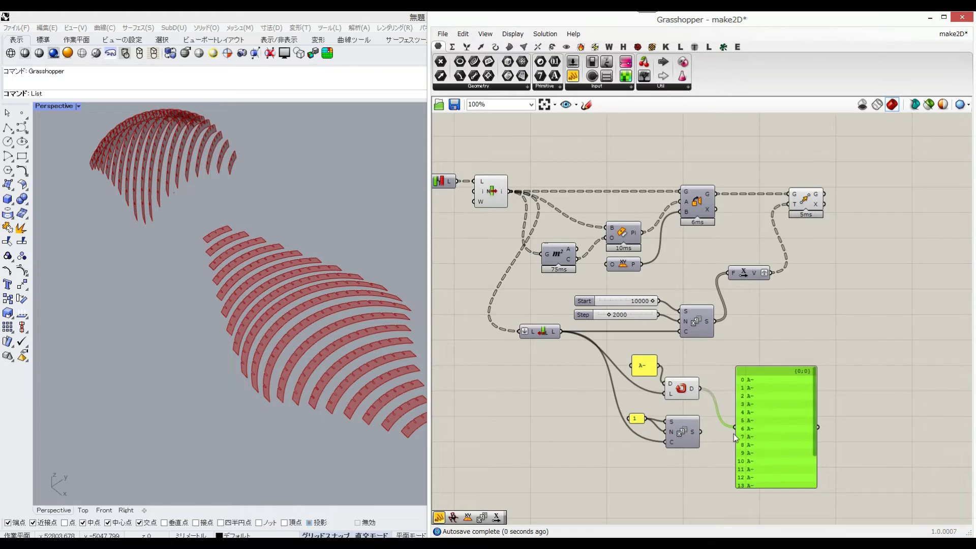
# Graft the D output of Repeat Data and the S output of the numbering Series.
pyautogui.click(693, 391)
pyautogui.rightClick(692, 391)
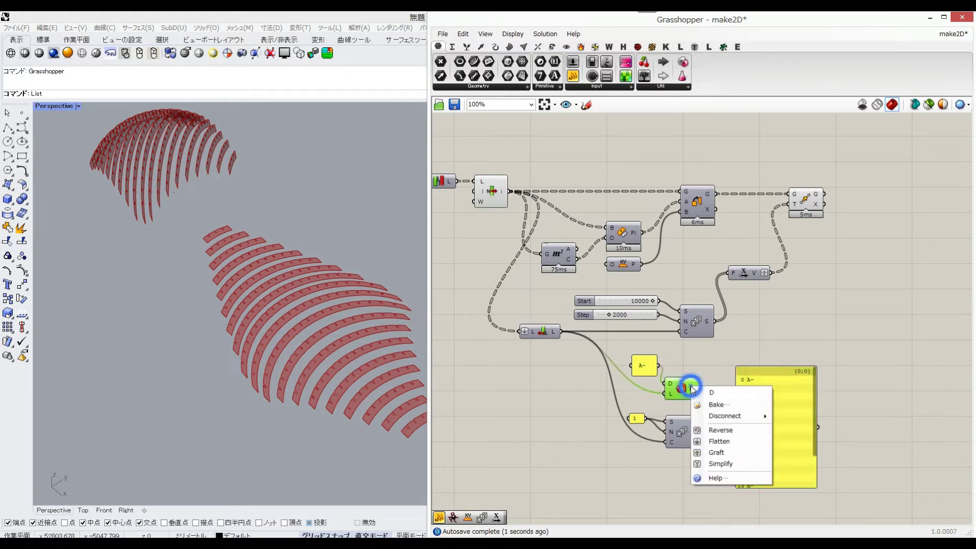
pyautogui.click(718, 452)
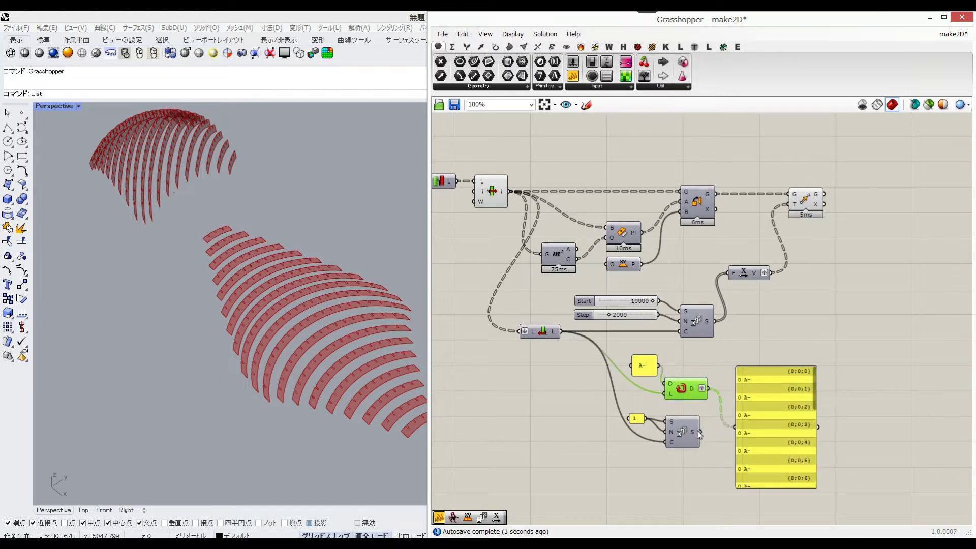
pyautogui.moveTo(737, 431); pyautogui.dragTo(736, 430)
pyautogui.moveTo(690, 429); pyautogui.dragTo(690, 434, button='right')
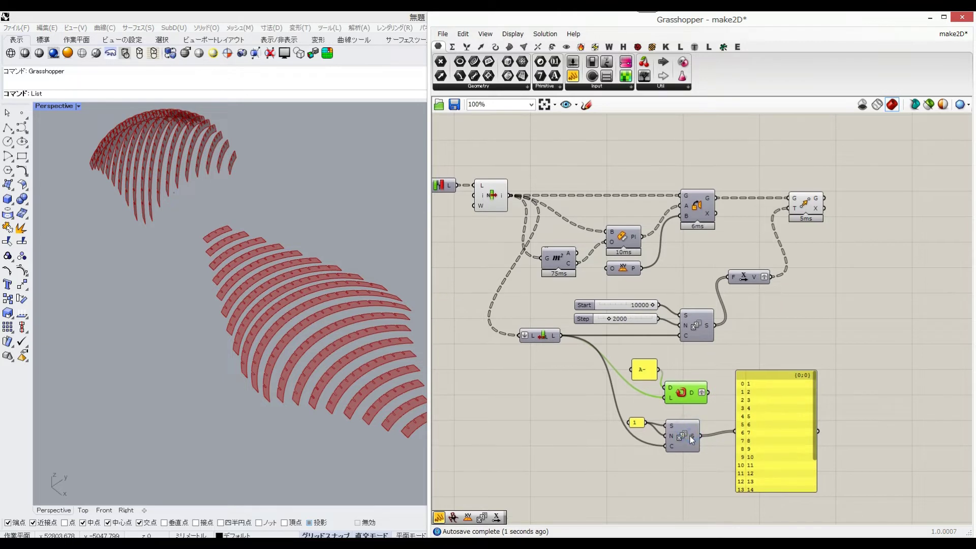
pyautogui.rightClick(690, 436)
pyautogui.click(716, 491)
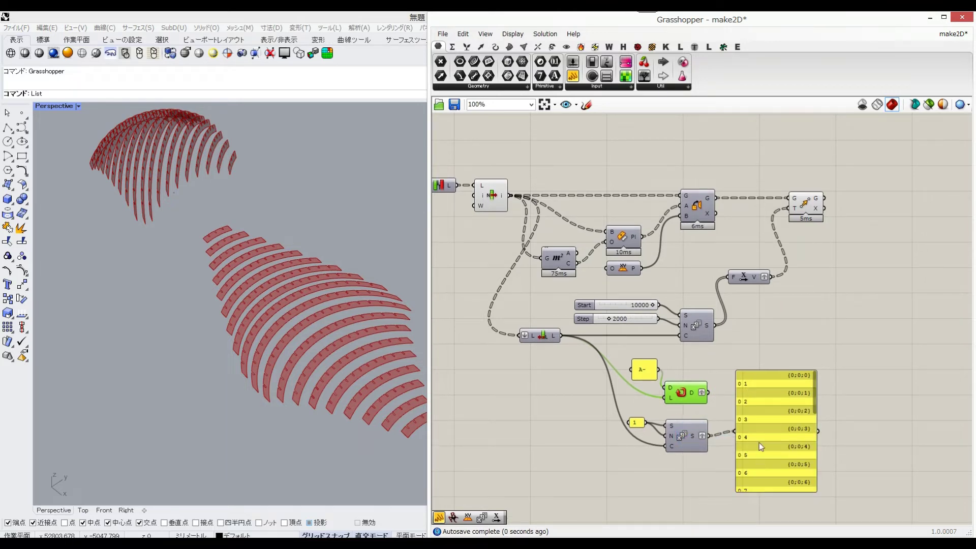
# Add a Merge component and connect the Repeat Data output to D1 and the numbering Series output to D2.
pyautogui.moveTo(745, 442); pyautogui.dragTo(813, 443)
pyautogui.click(775, 441)
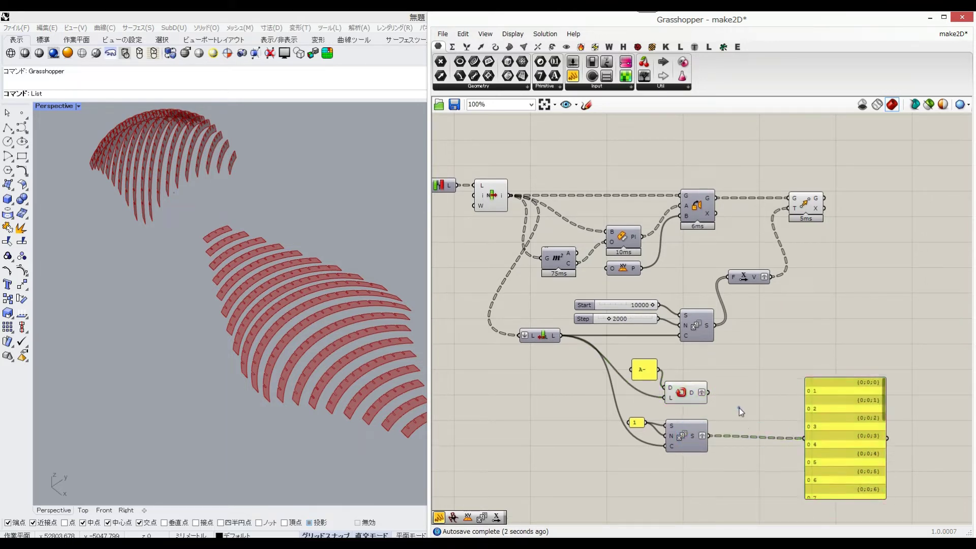
pyautogui.doubleClick(739, 408)
pyautogui.write('mer')
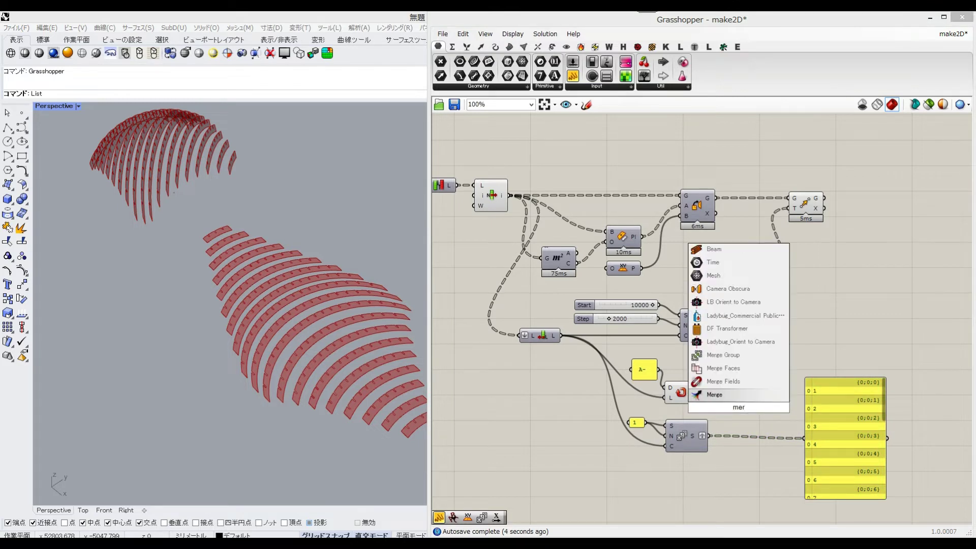
pyautogui.click(744, 397)
pyautogui.moveTo(707, 392); pyautogui.dragTo(711, 436)
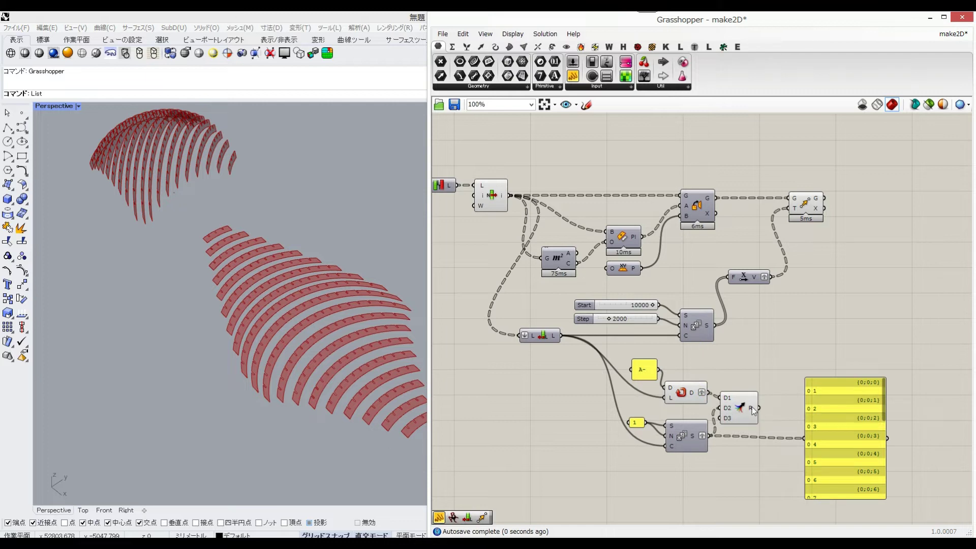
# Connect Merge's R output to the panel to inspect the combined data.
pyautogui.moveTo(759, 407); pyautogui.dragTo(760, 406)
pyautogui.moveTo(811, 440); pyautogui.dragTo(882, 398)
pyautogui.moveTo(741, 405); pyautogui.dragTo(746, 400)
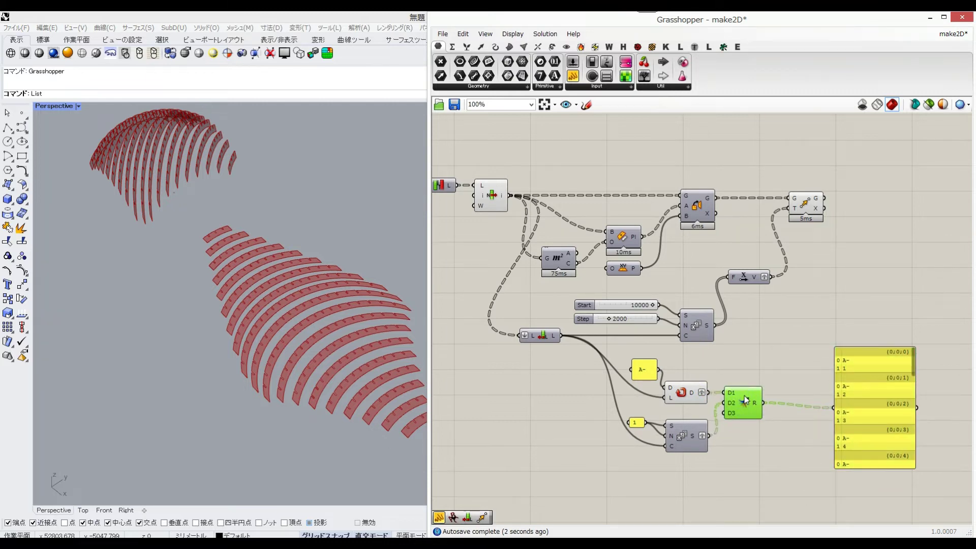
# Add a Text Join component after Merge and connect Merge's R output to its T input.
pyautogui.doubleClick(766, 377)
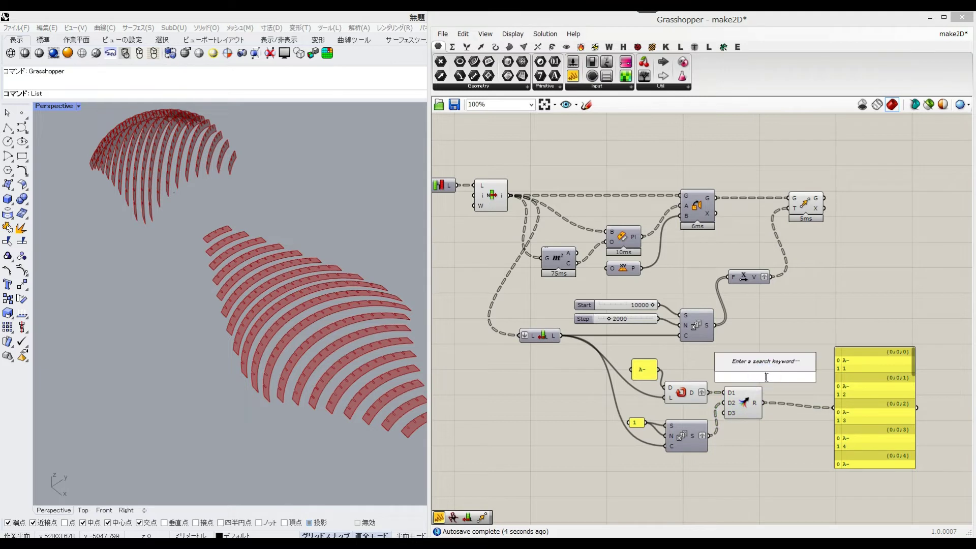
pyautogui.write('text')
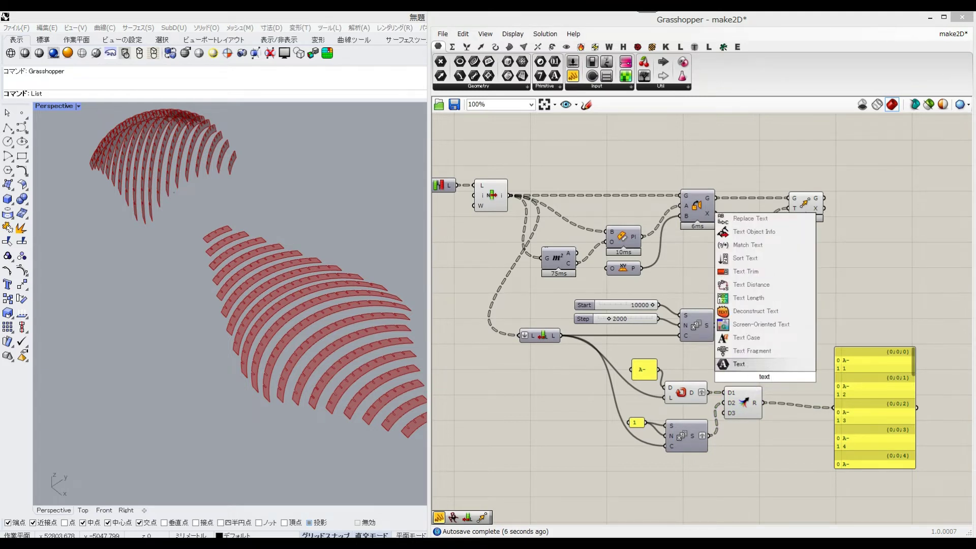
pyautogui.write(' join')
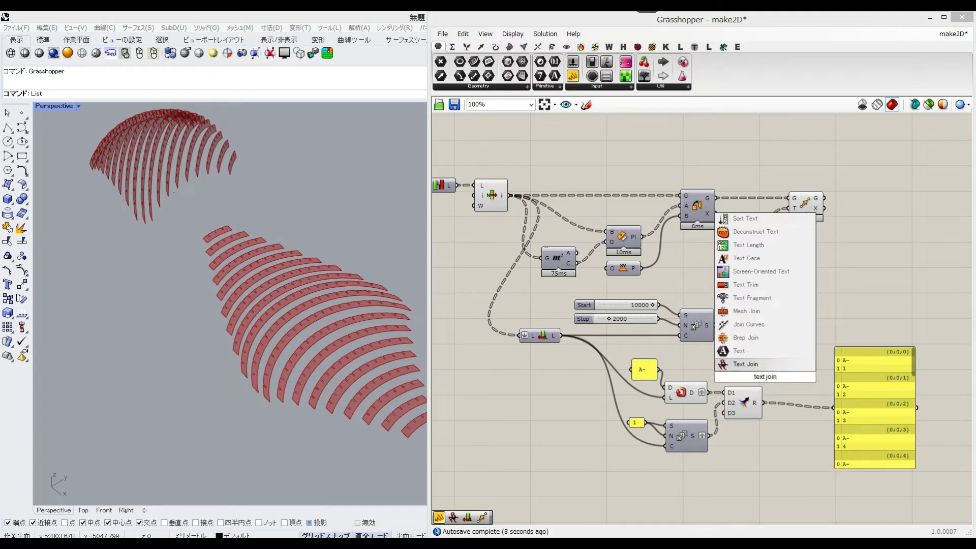
pyautogui.click(765, 367)
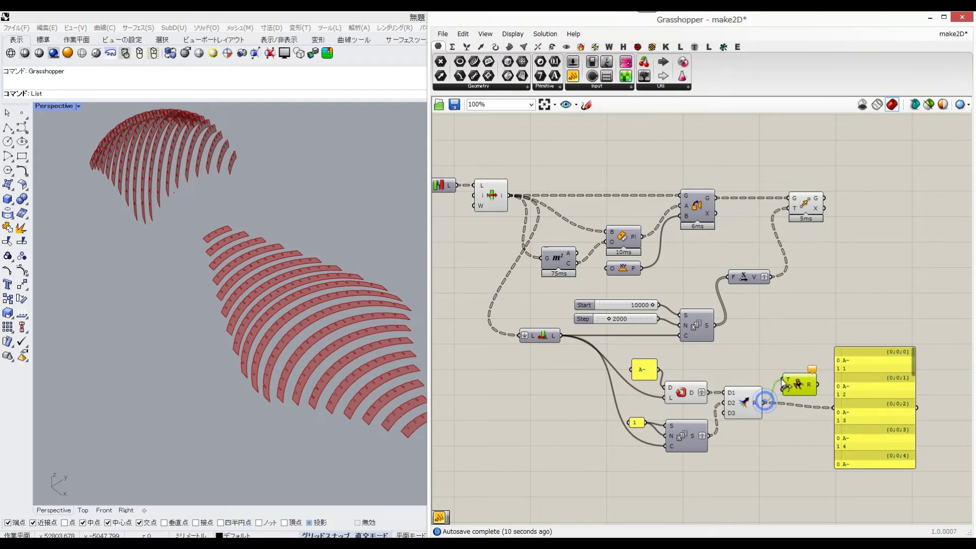
pyautogui.moveTo(813, 386); pyautogui.dragTo(816, 411)
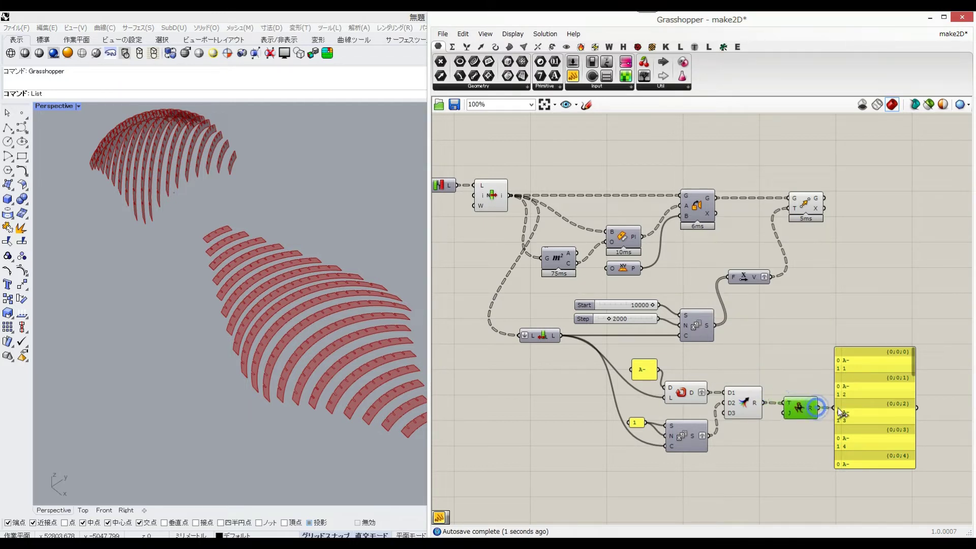
# Check the Text Join result in the panel and delete the panel.
pyautogui.click(880, 413)
pyautogui.moveTo(896, 406); pyautogui.dragTo(900, 397)
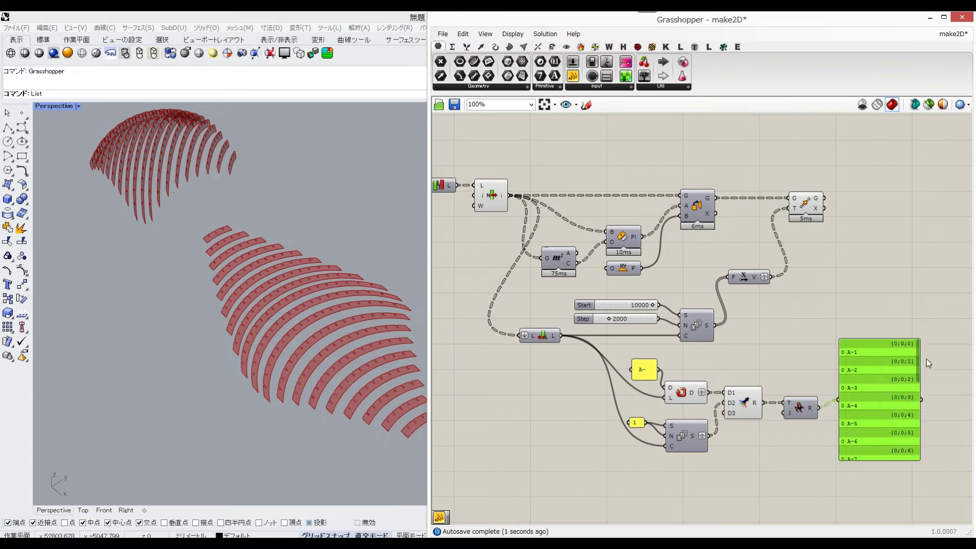
pyautogui.moveTo(919, 359); pyautogui.dragTo(919, 394)
pyautogui.press('Delete')
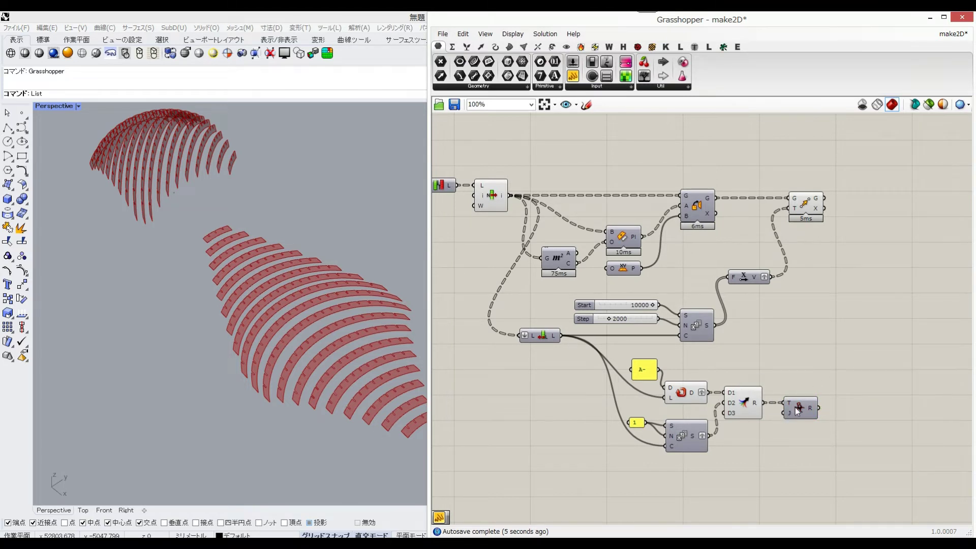
# Add an Evaluate Surface component and connect Move's G output to its S input.
pyautogui.moveTo(801, 371); pyautogui.dragTo(722, 341, button='right')
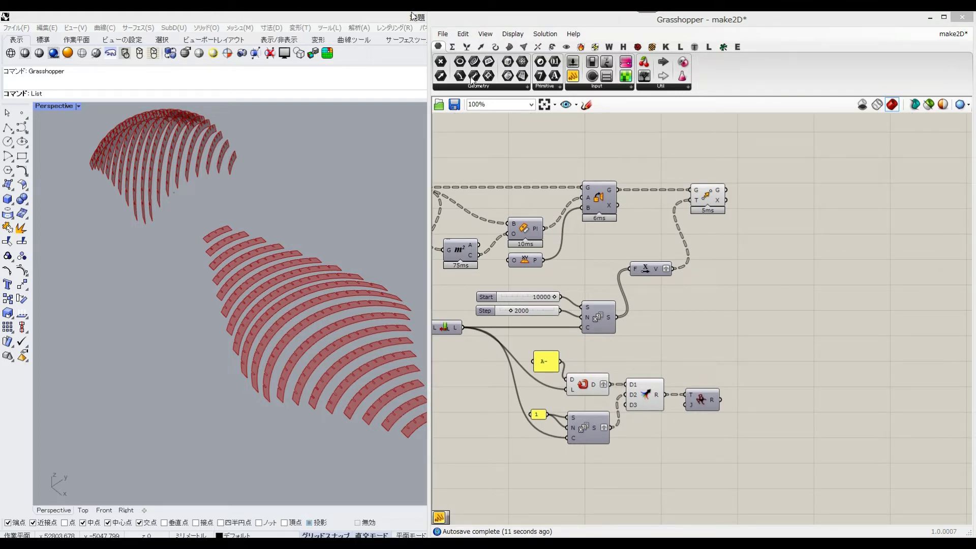
pyautogui.moveTo(850, 272); pyautogui.dragTo(780, 270, button='right')
pyautogui.doubleClick(733, 220)
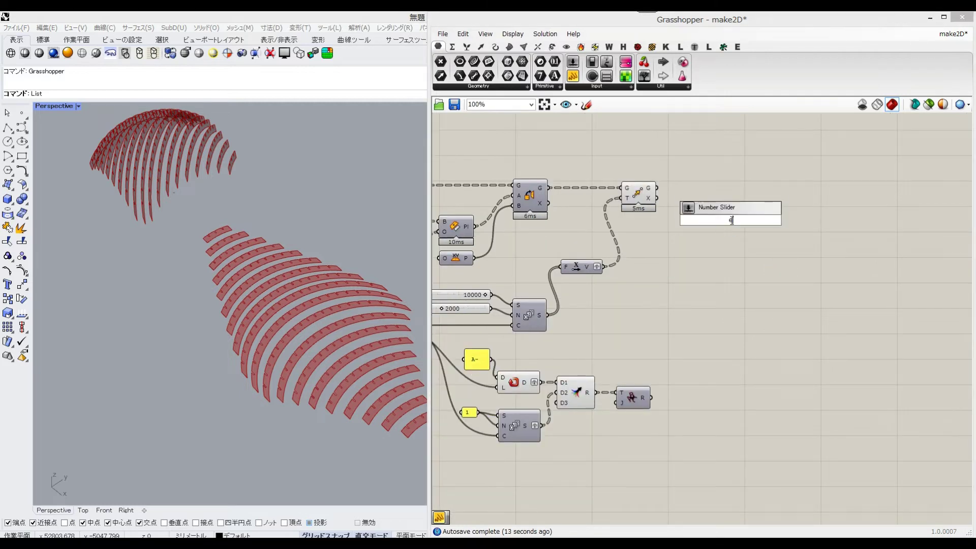
pyautogui.write('evals')
pyautogui.click(730, 211)
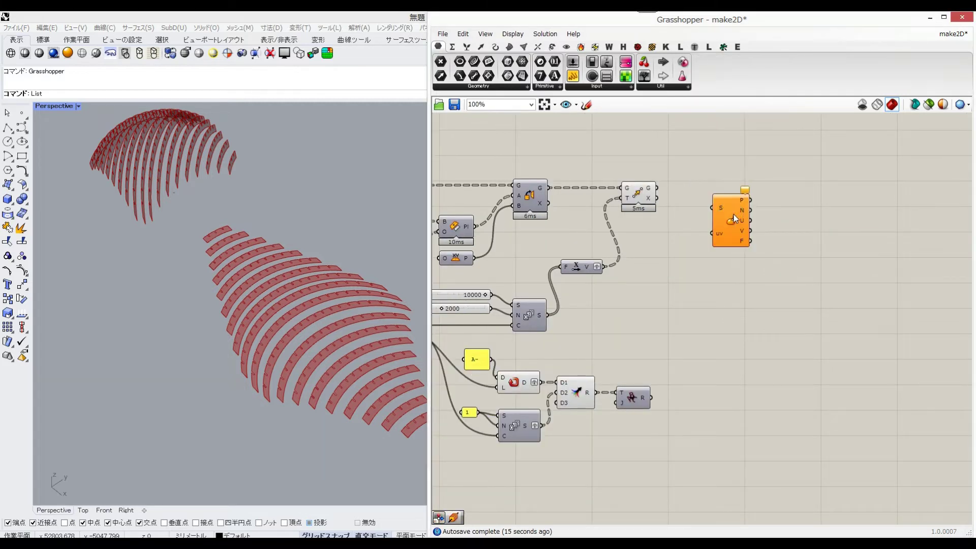
pyautogui.moveTo(731, 214); pyautogui.dragTo(760, 215)
pyautogui.moveTo(754, 201); pyautogui.dragTo(775, 194)
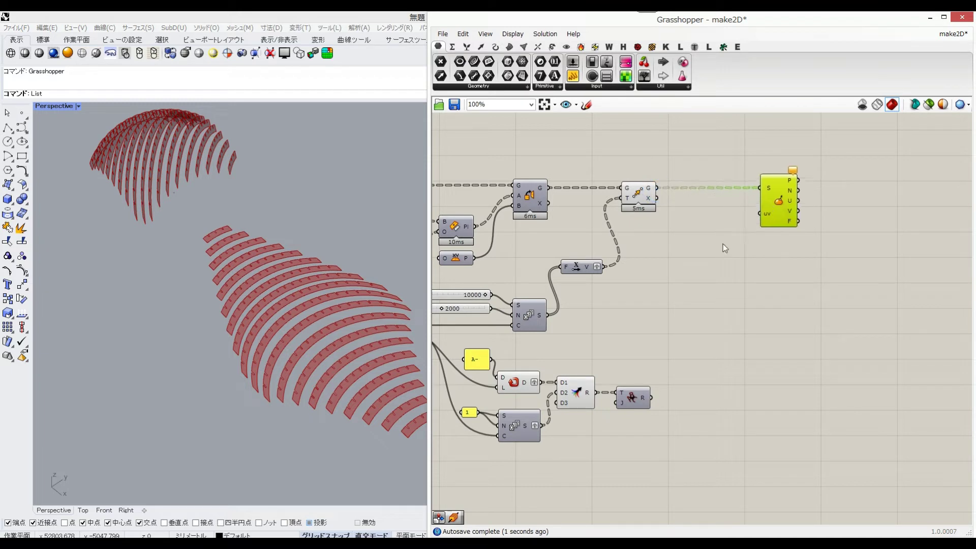
# Add an MD Slider set to 0.5, 0.5, connect it to Evaluate Surface's uv input, and reparameterize the S input.
pyautogui.doubleClick(711, 252)
pyautogui.write('md')
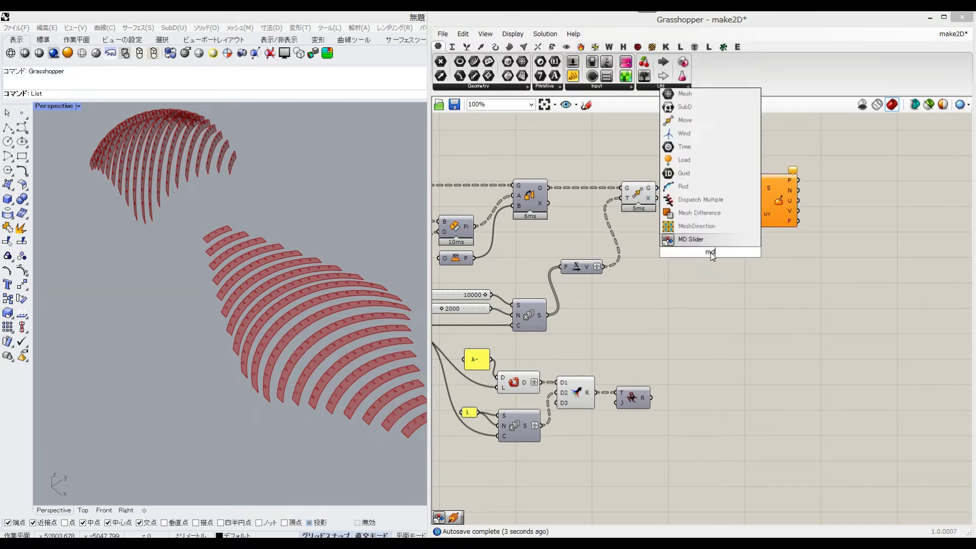
pyautogui.press('Return')
pyautogui.moveTo(723, 234); pyautogui.dragTo(760, 214)
pyautogui.moveTo(775, 255); pyautogui.dragTo(756, 248, button='right')
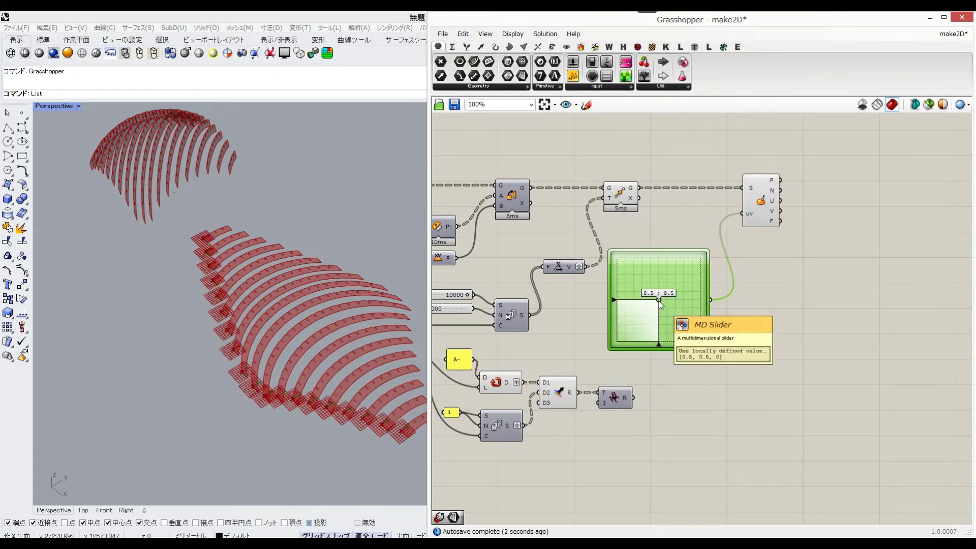
pyautogui.rightClick(751, 192)
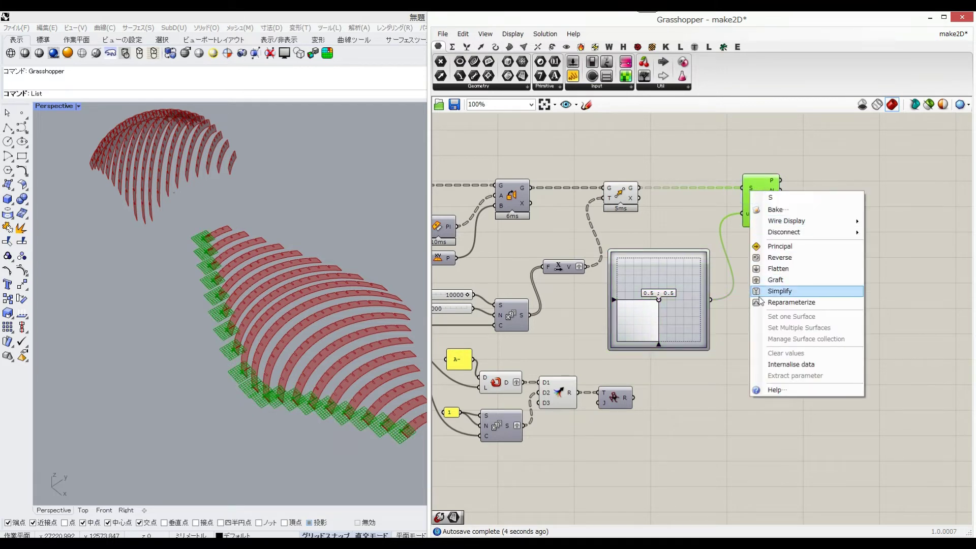
pyautogui.click(759, 302)
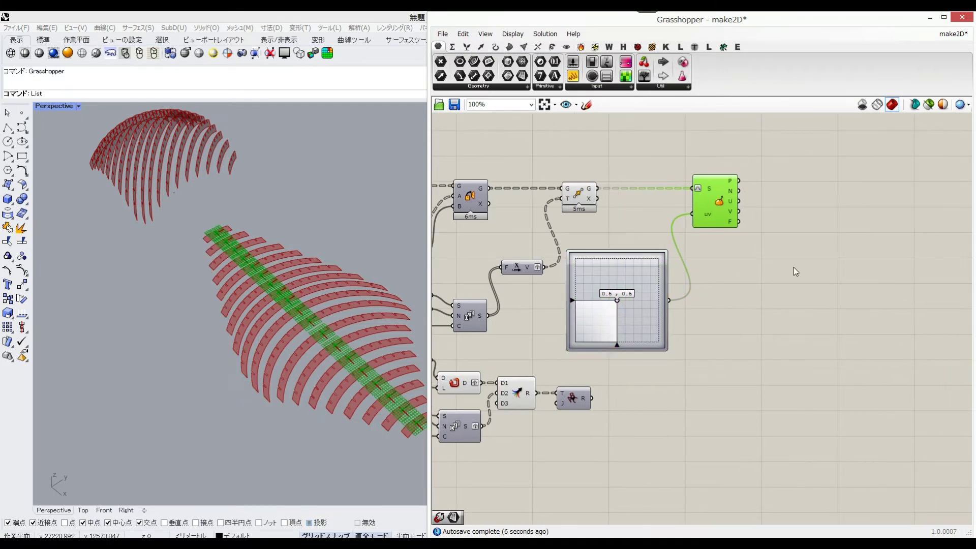
# Add an XY Plane component and connect Evaluate Surface's P output to its O input.
pyautogui.doubleClick(838, 276)
pyautogui.write('x')
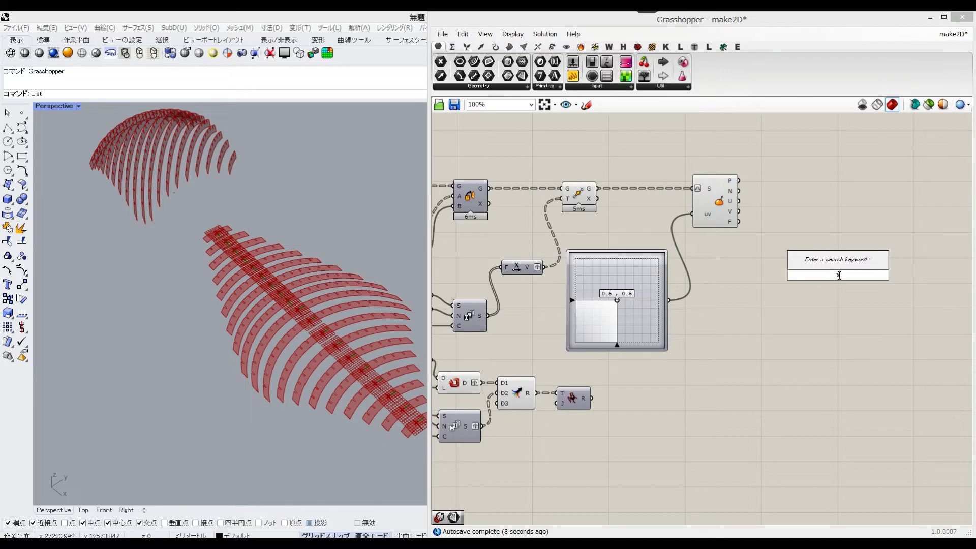
pyautogui.write('y')
pyautogui.click(837, 265)
pyautogui.click(829, 277)
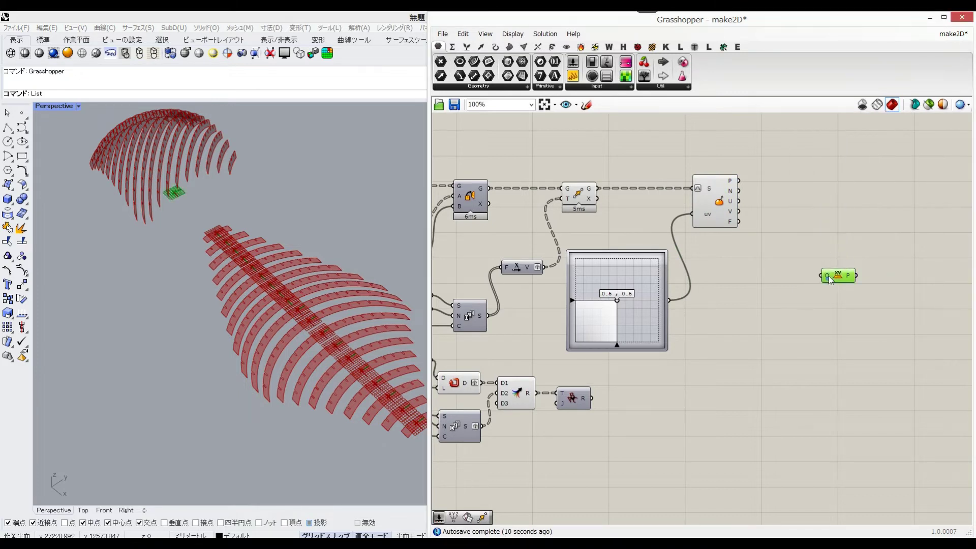
pyautogui.moveTo(829, 279); pyautogui.dragTo(787, 183)
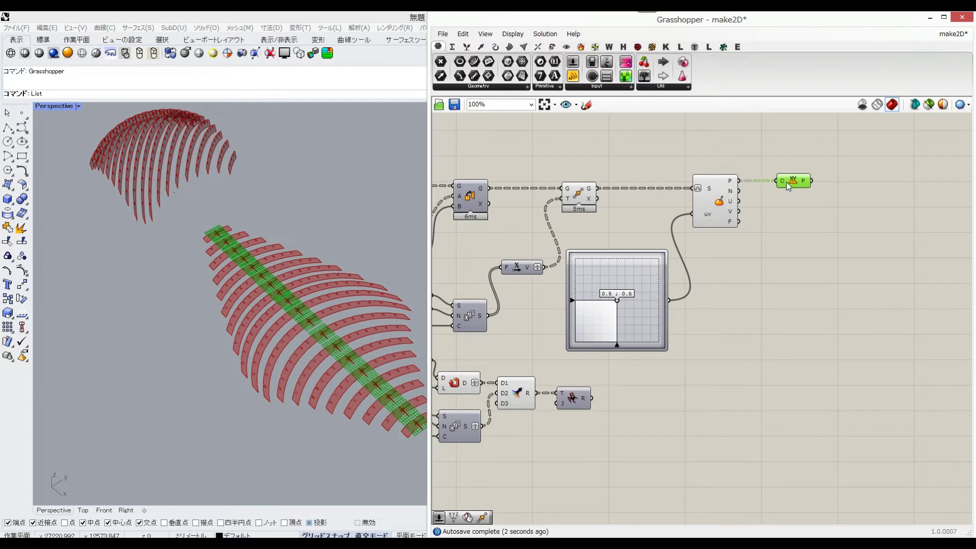
pyautogui.moveTo(821, 241); pyautogui.dragTo(787, 232, button='right')
pyautogui.doubleClick(787, 232)
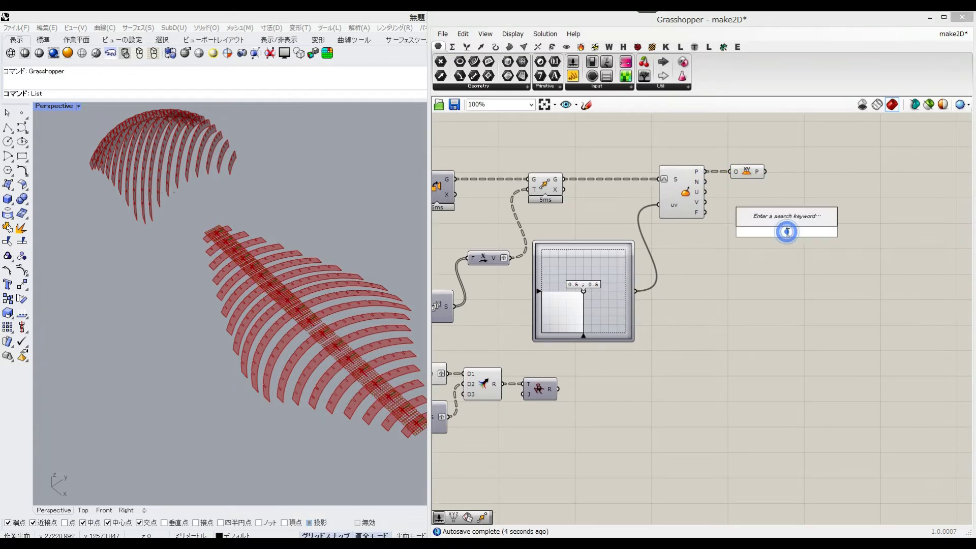
pyautogui.write('plane')
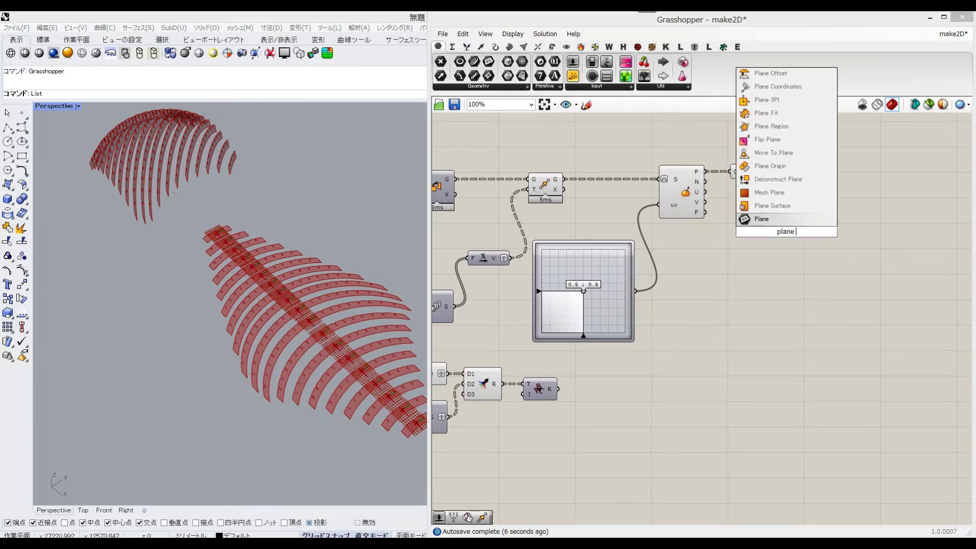
pyautogui.write(' ori')
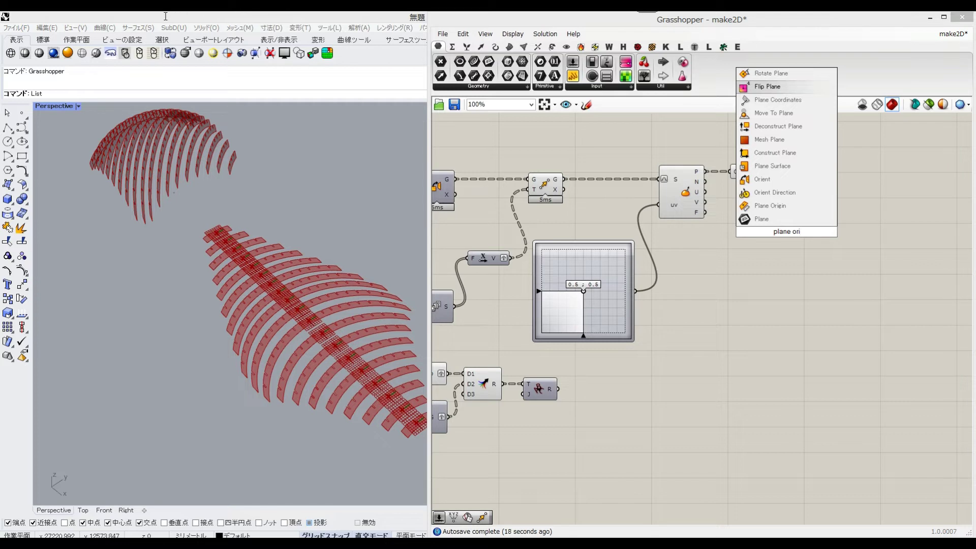
pyautogui.click(759, 324)
# Add a Rotate Plane component after the XY Plane component.
pyautogui.doubleClick(730, 250)
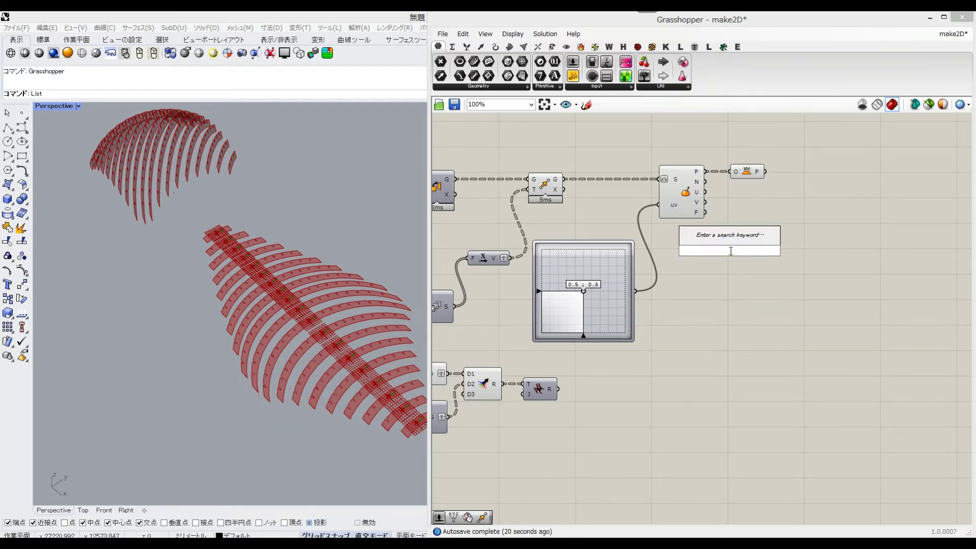
pyautogui.write('rotate')
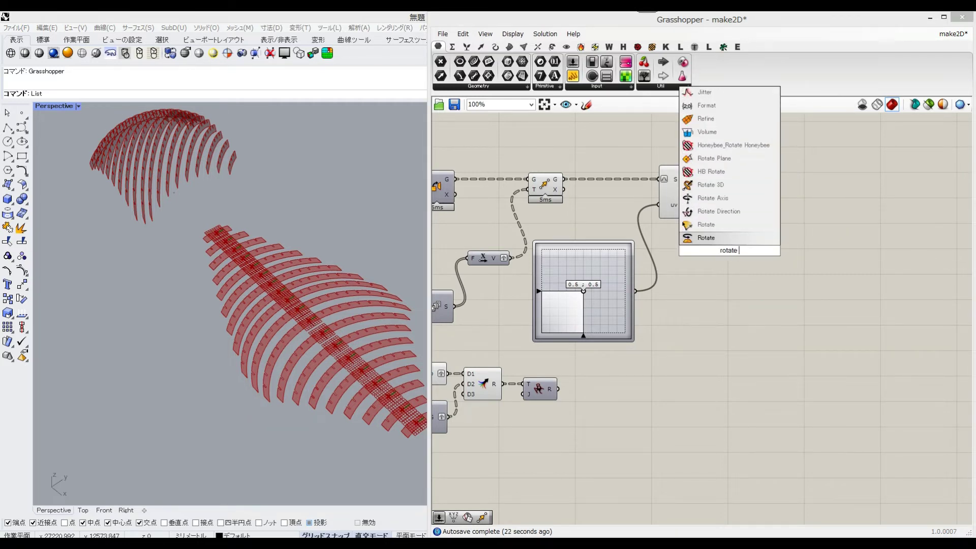
pyautogui.write(' ori')
pyautogui.press('BackSpace')
pyautogui.press('BackSpace')
pyautogui.write('pla')
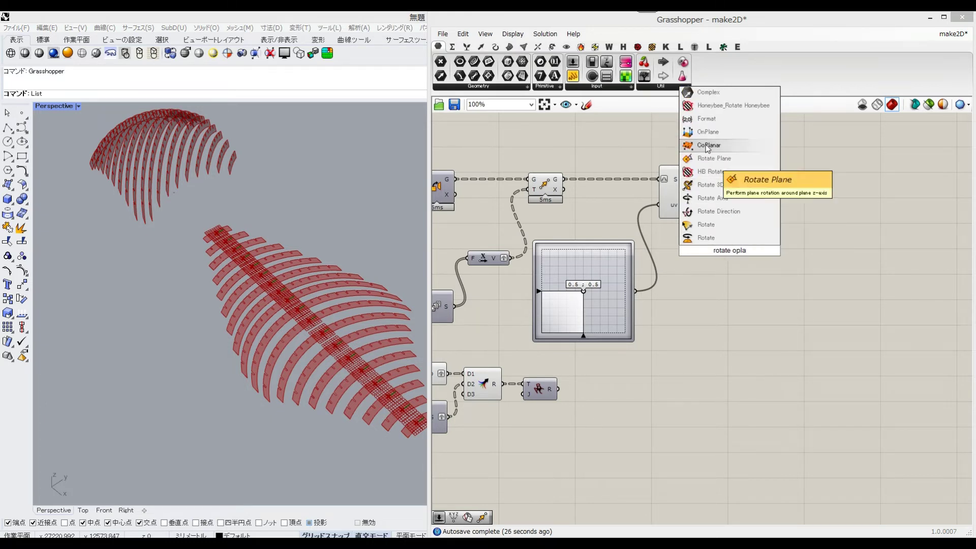
pyautogui.click(718, 160)
pyautogui.moveTo(732, 252); pyautogui.dragTo(838, 192)
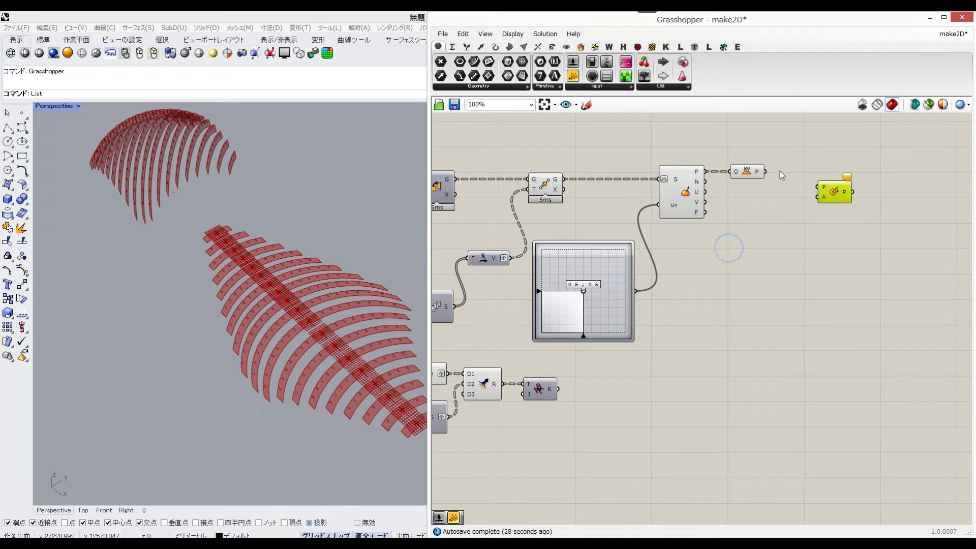
# Add a panel containing Pi/2 and connect XY Plane's output to Rotate Plane's P input and the panel to its A input.
pyautogui.doubleClick(774, 219)
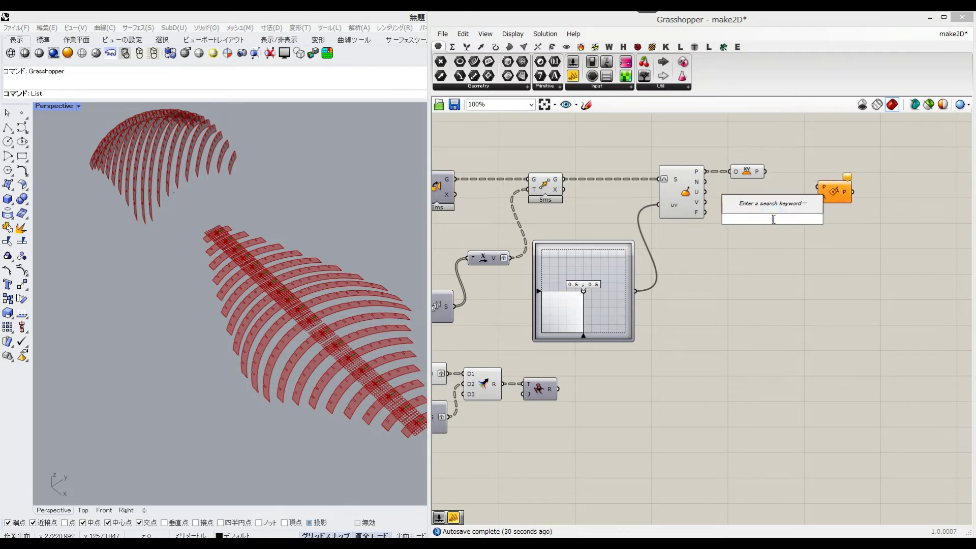
pyautogui.write('Pi/2')
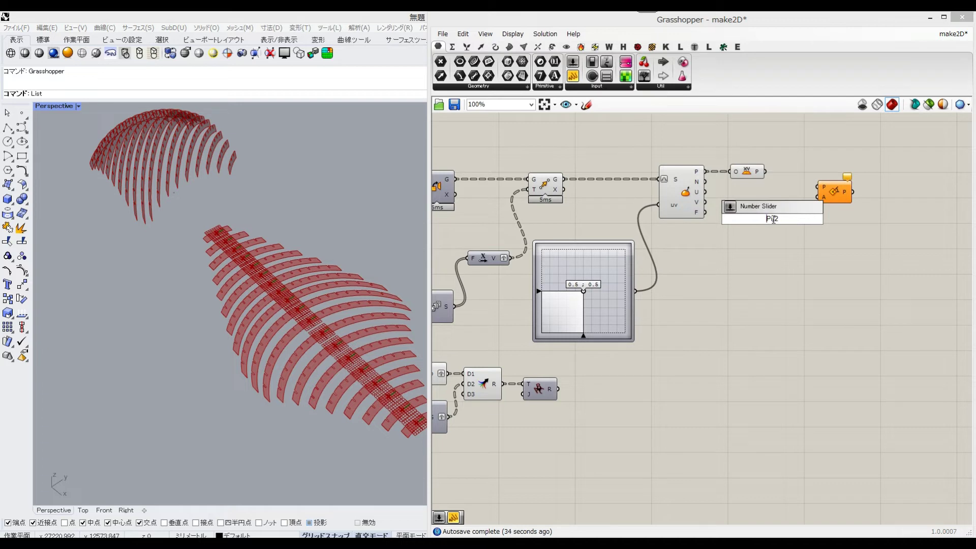
pyautogui.press('Return')
pyautogui.click(774, 220)
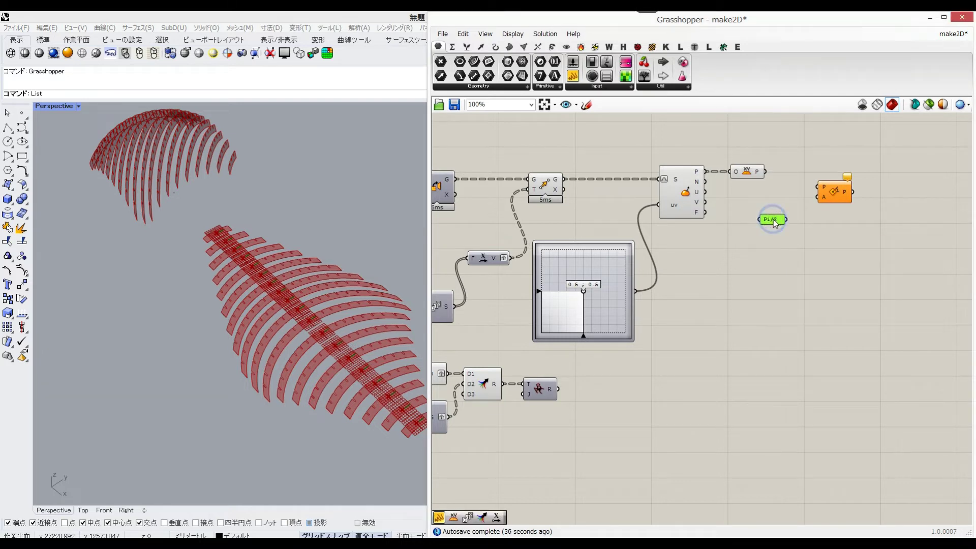
pyautogui.moveTo(787, 220); pyautogui.dragTo(773, 176)
pyautogui.moveTo(836, 191); pyautogui.dragTo(808, 175)
pyautogui.moveTo(844, 226); pyautogui.dragTo(783, 224, button='right')
pyautogui.moveTo(690, 196); pyautogui.dragTo(763, 246)
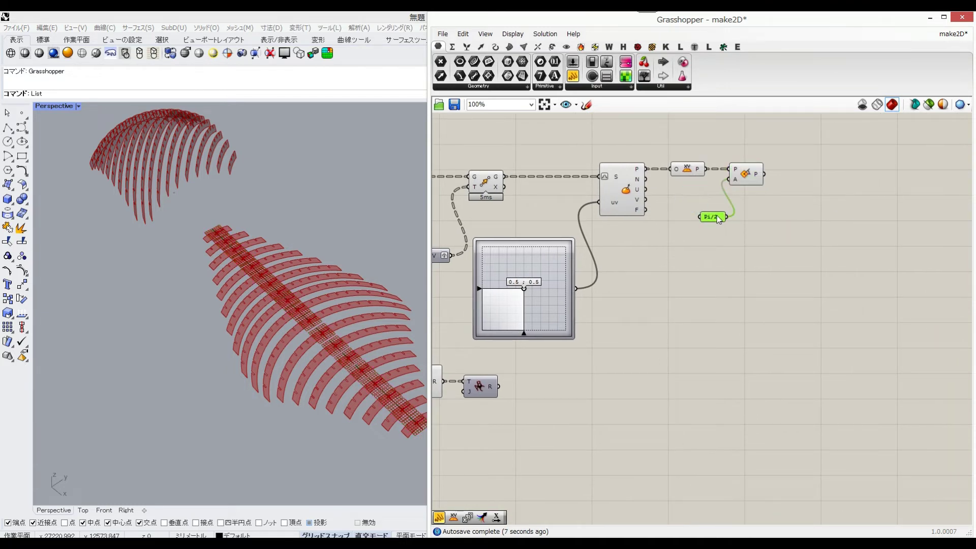
pyautogui.moveTo(712, 216); pyautogui.dragTo(678, 207)
# Add a Text Tag 3D component and connect Rotate Plane's output to its L input and Text Join's R output to its T input.
pyautogui.doubleClick(759, 239)
pyautogui.write('te')
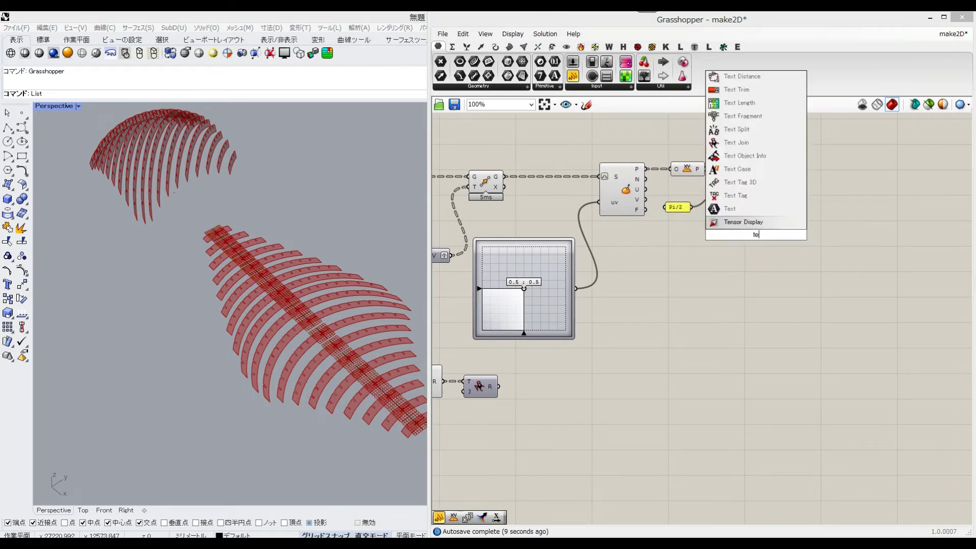
pyautogui.write('xt tag')
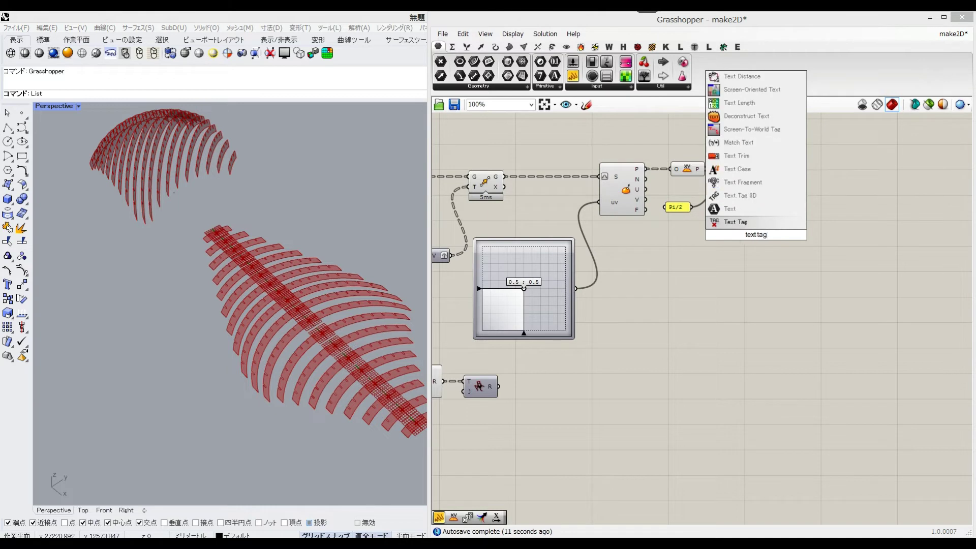
pyautogui.press('Return')
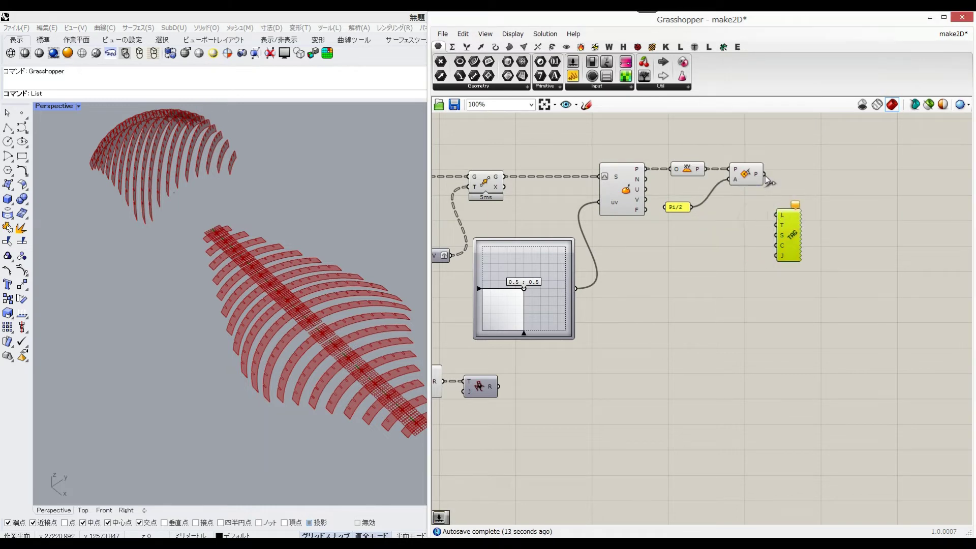
pyautogui.moveTo(765, 175); pyautogui.dragTo(779, 224)
pyautogui.moveTo(675, 301); pyautogui.dragTo(762, 289, button='right')
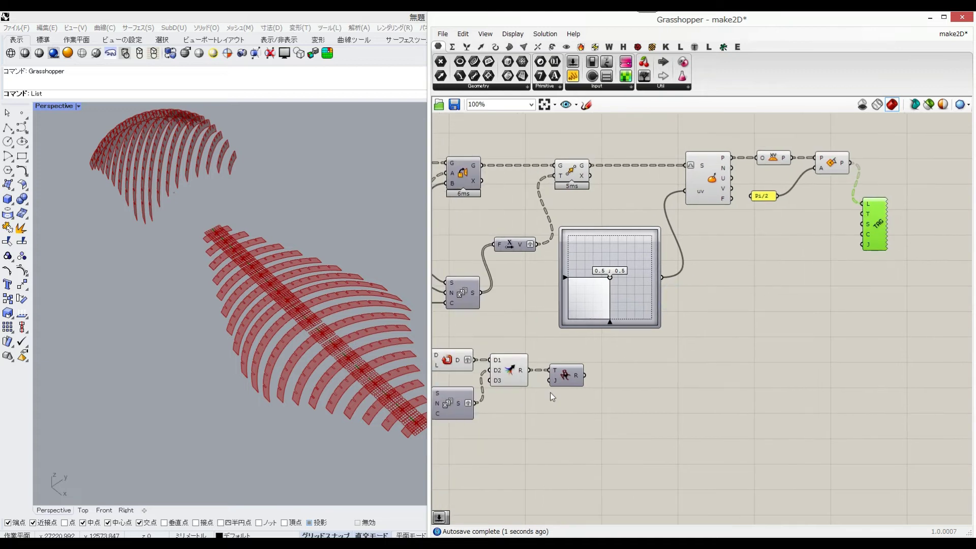
pyautogui.moveTo(583, 376); pyautogui.dragTo(888, 241)
# Add a number slider set to 300 and connect it to the Text Tag 3D component's S input.
pyautogui.doubleClick(777, 353)
pyautogui.write('300')
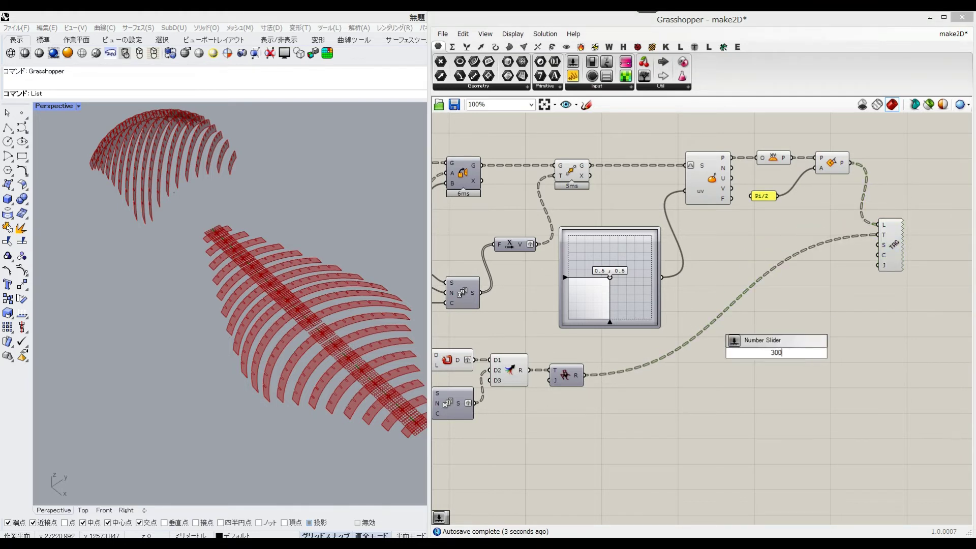
pyautogui.press('Return')
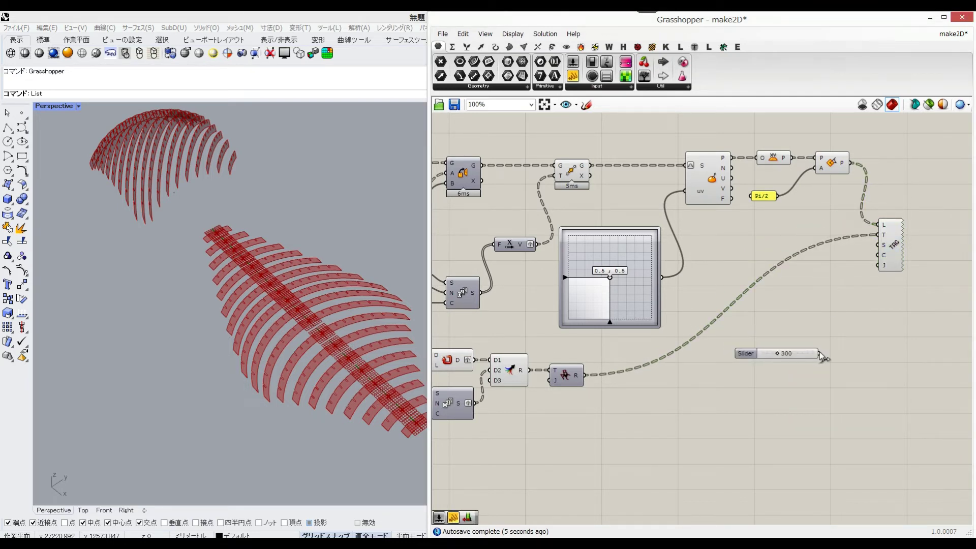
pyautogui.moveTo(819, 352); pyautogui.dragTo(878, 245)
pyautogui.moveTo(791, 355); pyautogui.dragTo(820, 303)
# Examine the position and orientation of the text tags on the flattened rib faces in the Rhino viewport.
pyautogui.click(896, 247)
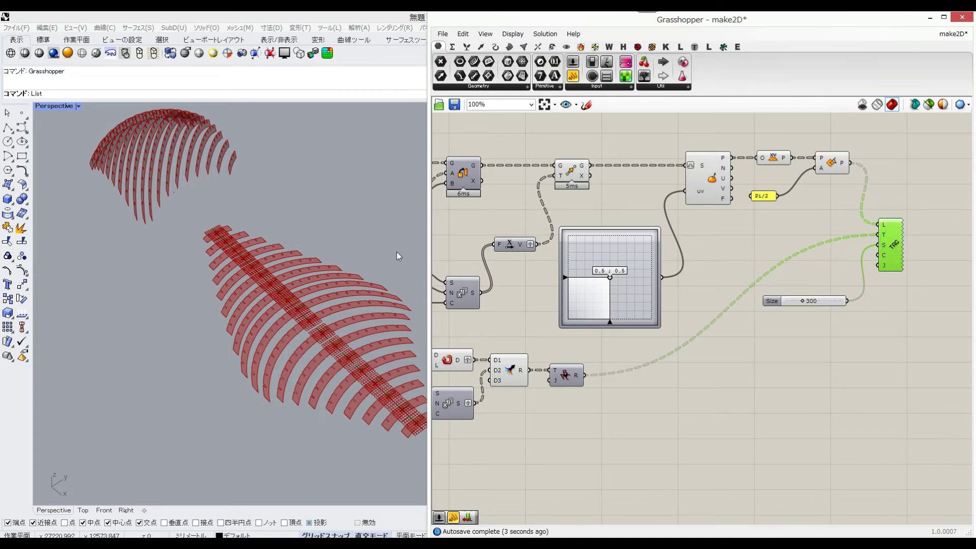
pyautogui.rightClick(291, 275)
pyautogui.scroll(9, 254, 271)
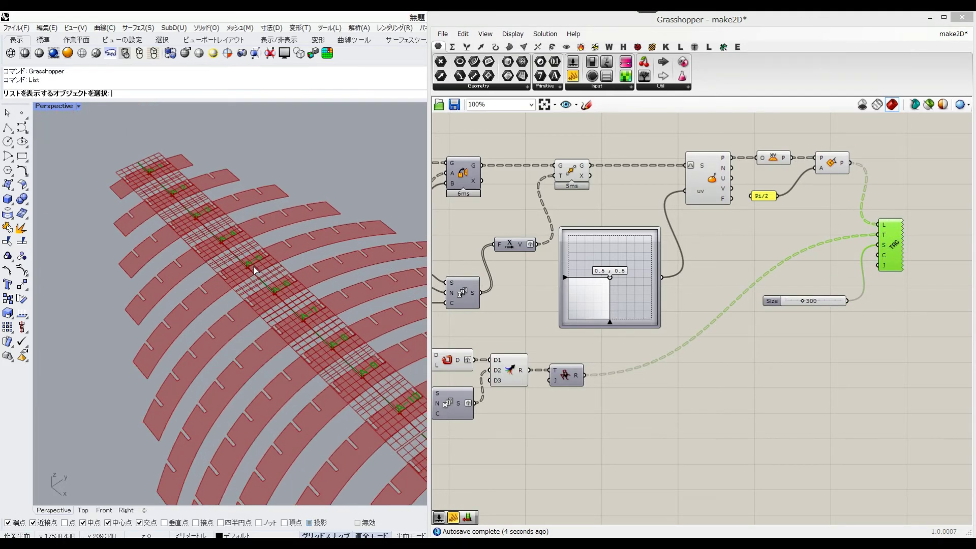
pyautogui.scroll(-1, 234, 254)
pyautogui.scroll(3, 159, 191)
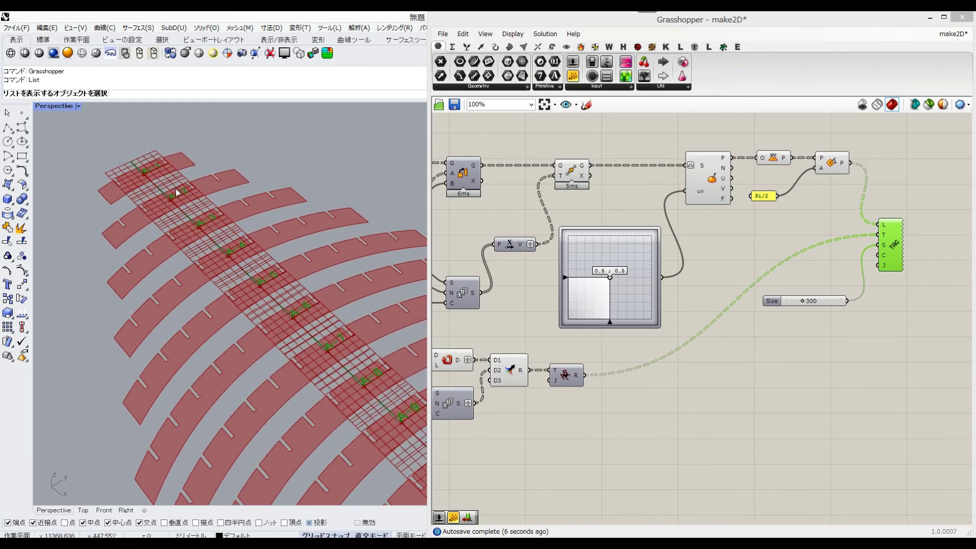
pyautogui.scroll(-4, 179, 213)
pyautogui.keyDown('shift'); pyautogui.moveTo(252, 300); pyautogui.dragTo(233, 325, button='right'); pyautogui.keyUp('shift')
pyautogui.scroll(2, 234, 325)
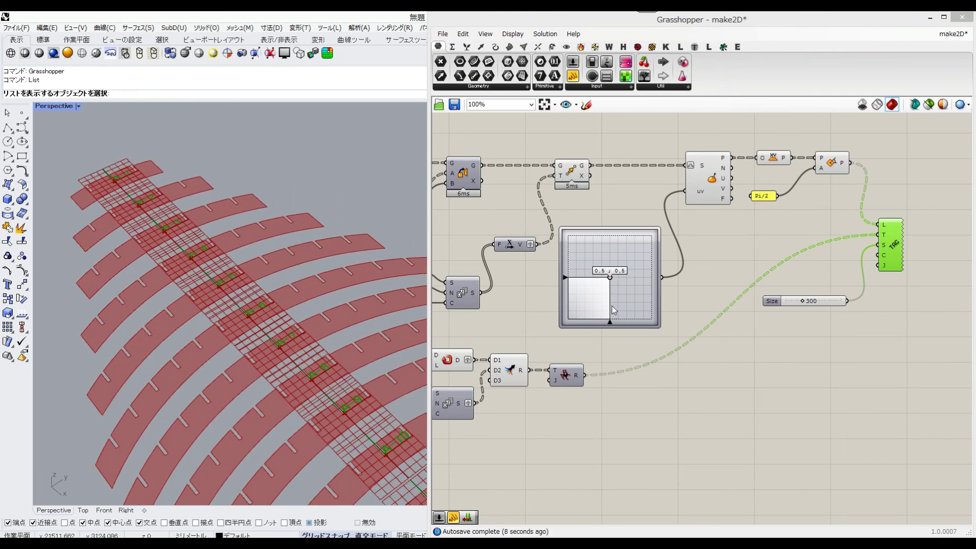
# Turn off the preview of the Evaluate Surface, XY Plane and Rotate Plane components.
pyautogui.scroll(-4, 614, 310)
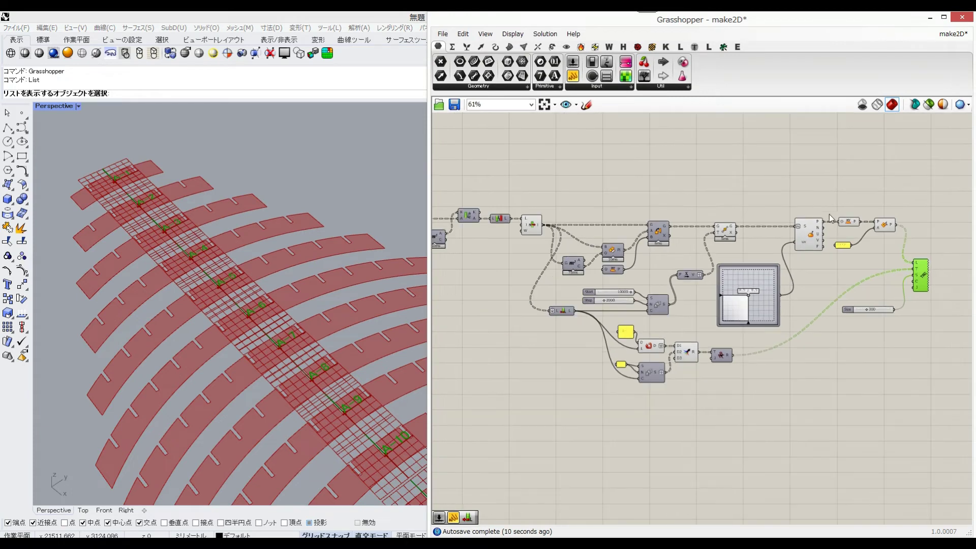
pyautogui.moveTo(894, 196); pyautogui.dragTo(786, 255)
pyautogui.middleClick(892, 183)
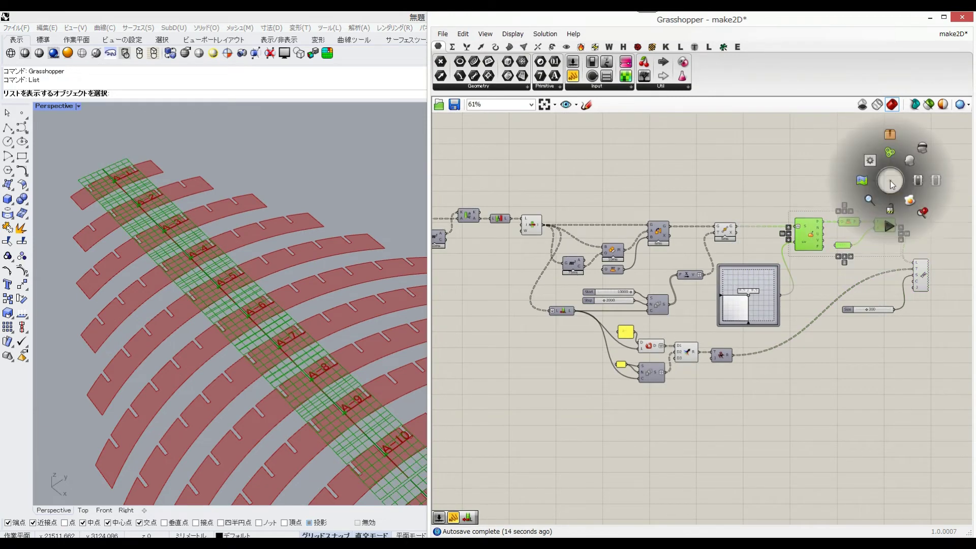
pyautogui.click(917, 157)
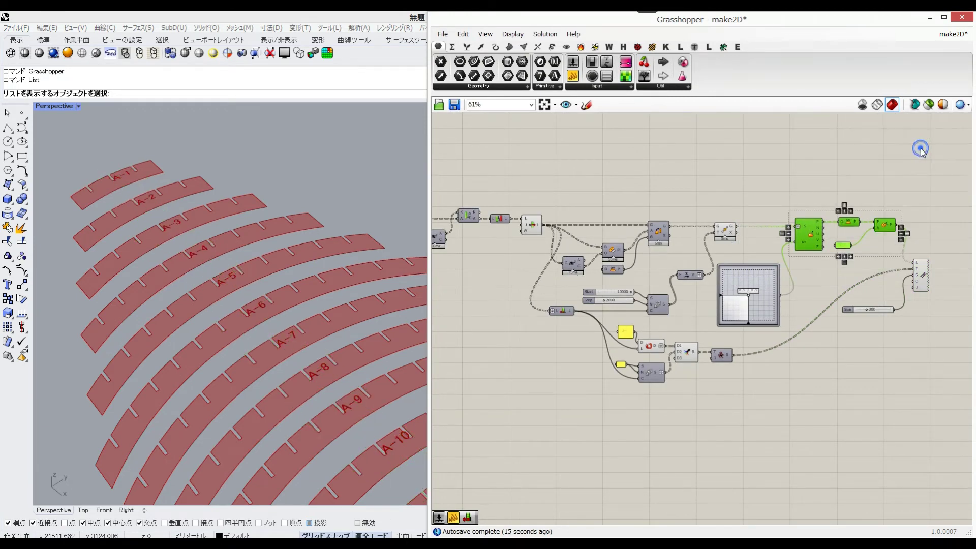
# Highlight Move's flattened rib faces and inspect their numbered labels across the whole layout in the Rhino viewport.
pyautogui.click(920, 271)
pyautogui.moveTo(243, 291); pyautogui.dragTo(247, 300, button='right')
pyautogui.click(909, 244)
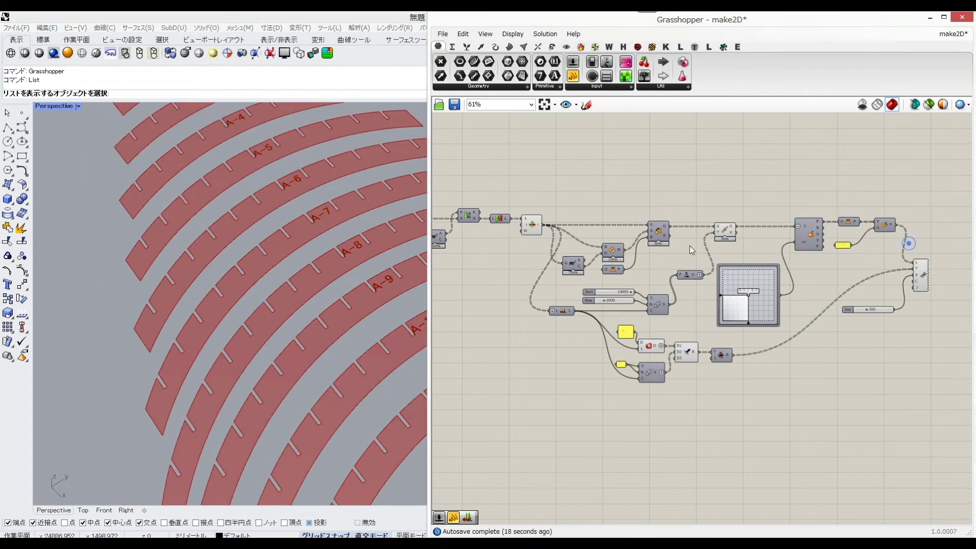
pyautogui.click(726, 230)
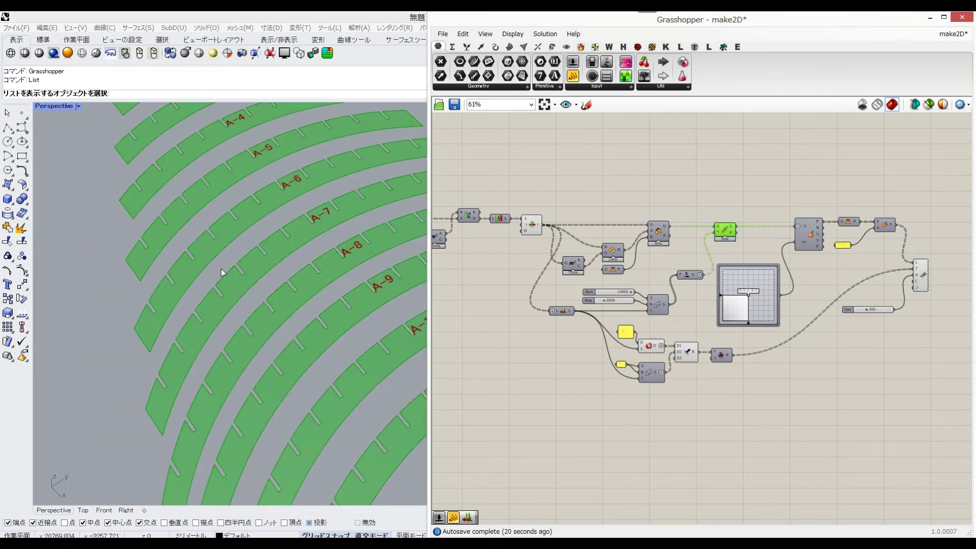
pyautogui.keyDown('shift'); pyautogui.moveTo(314, 313); pyautogui.dragTo(295, 334, button='right'); pyautogui.keyUp('shift')
pyautogui.scroll(-6, 222, 362)
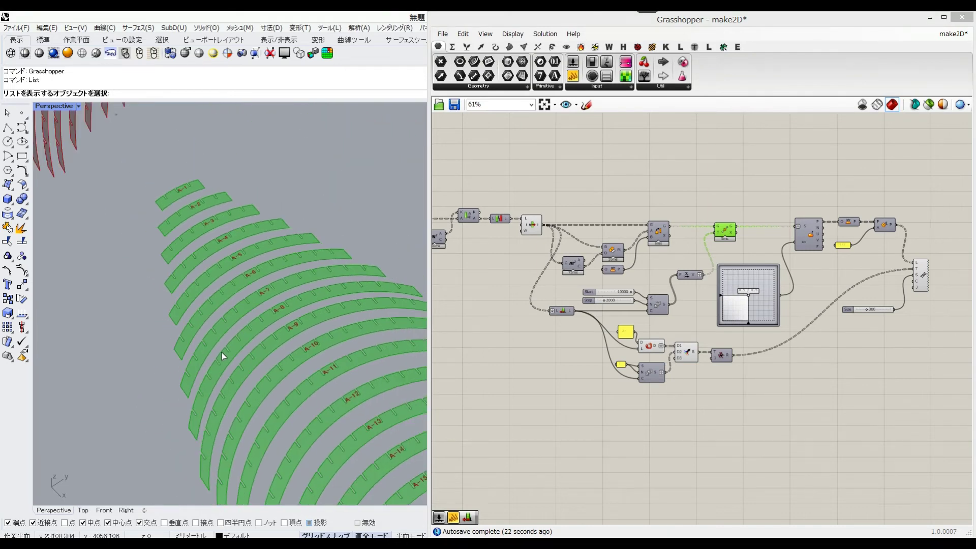
pyautogui.scroll(-1, 222, 353)
pyautogui.scroll(4, 233, 350)
pyautogui.scroll(-3, 236, 349)
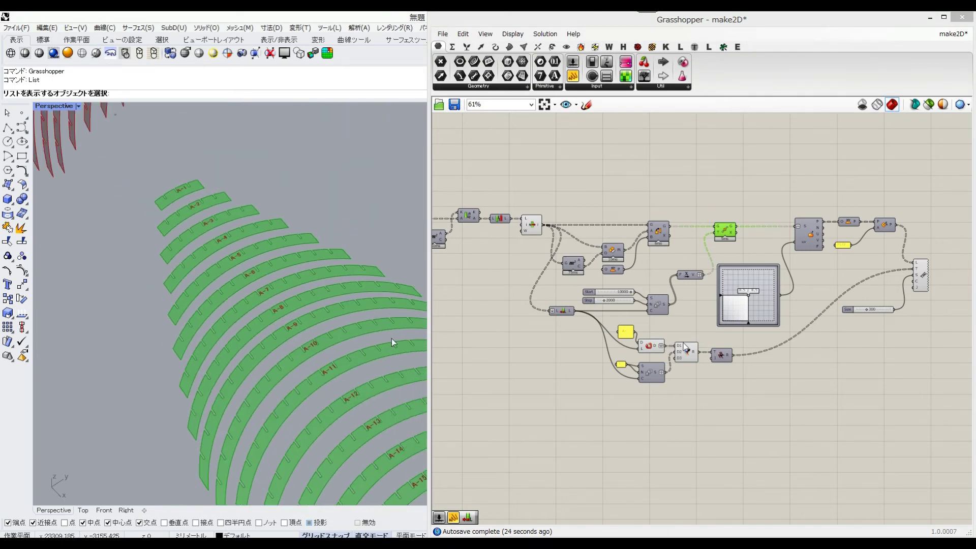
# Select the components that build the numbered label text and adjust their position on the canvas.
pyautogui.click(833, 366)
pyautogui.moveTo(768, 340); pyautogui.dragTo(803, 320, button='right')
pyautogui.moveTo(774, 382); pyautogui.dragTo(639, 306)
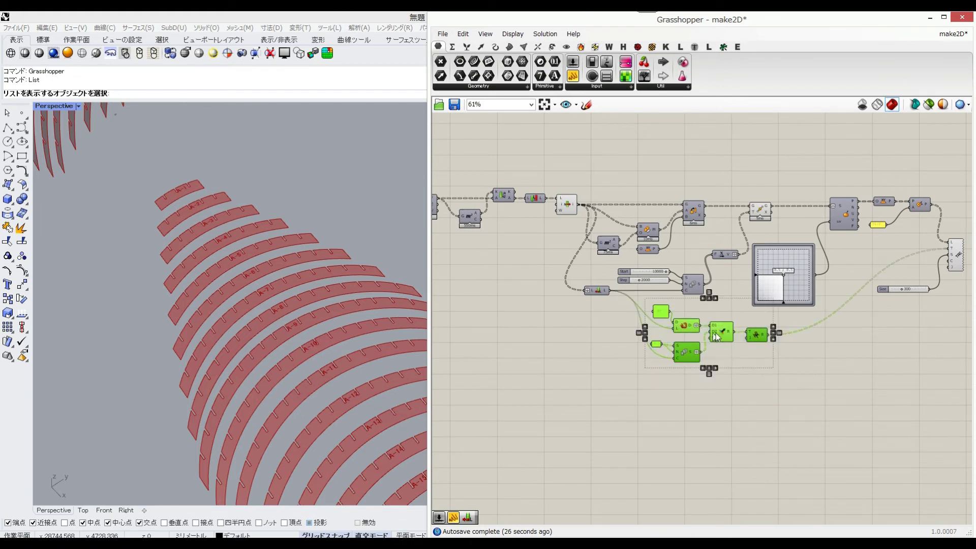
pyautogui.moveTo(752, 340); pyautogui.dragTo(753, 333)
pyautogui.click(806, 345)
# Duplicate the entire rib-flattening and labelling branch and place the copy directly below the original.
pyautogui.moveTo(737, 303); pyautogui.dragTo(778, 303, button='right')
pyautogui.scroll(-2, 778, 303)
pyautogui.scroll(2, 574, 249)
pyautogui.scroll(-2, 575, 249)
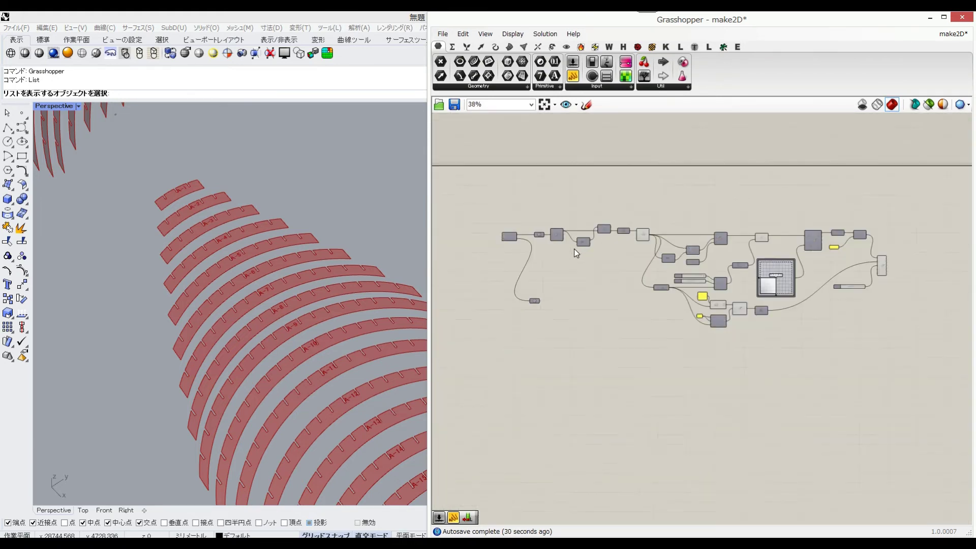
pyautogui.scroll(-1, 738, 267)
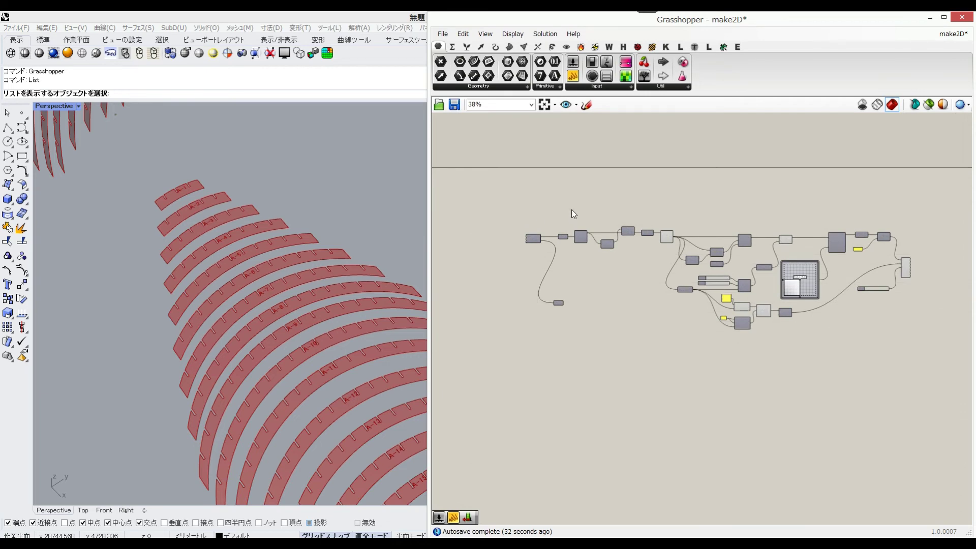
pyautogui.moveTo(571, 209); pyautogui.dragTo(935, 338)
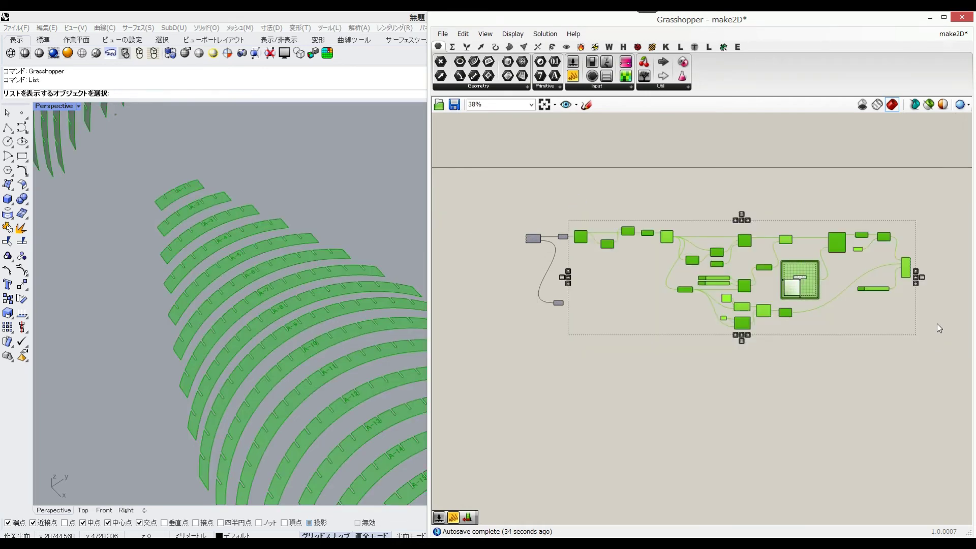
pyautogui.hotkey('ctrl', 'v')
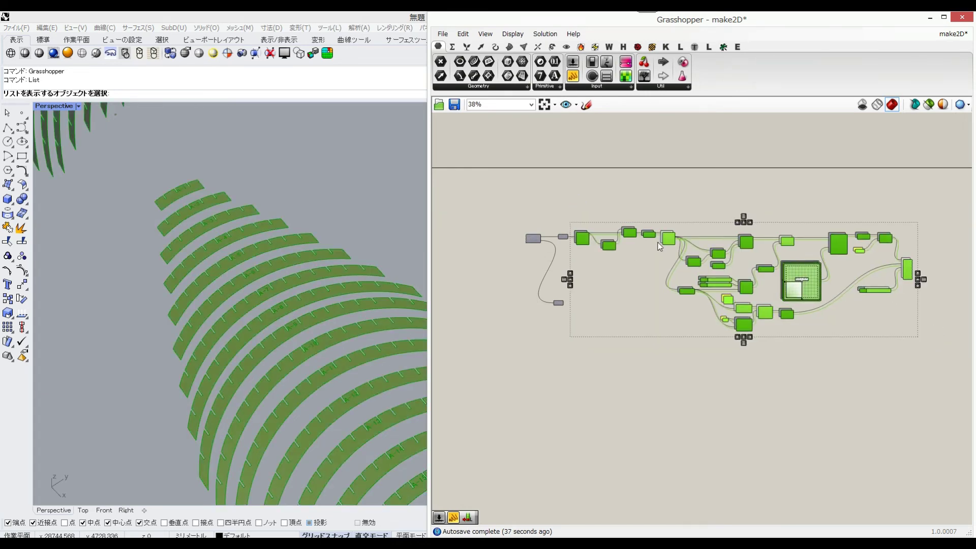
pyautogui.keyDown('alt'); pyautogui.moveTo(610, 250); pyautogui.dragTo(615, 354); pyautogui.keyUp('alt')
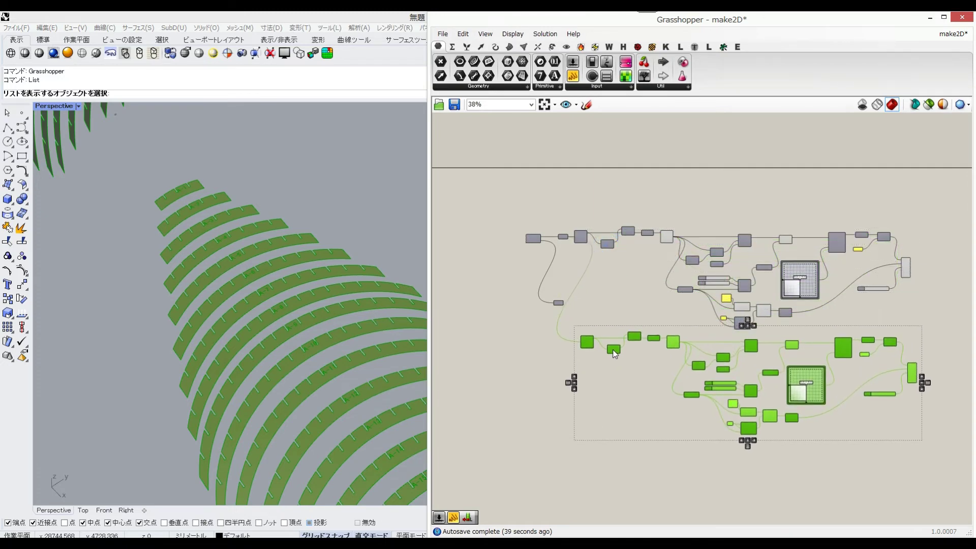
# Connect the lower rib geometry parameter to the input of the duplicated branch's first component.
pyautogui.click(595, 300)
pyautogui.moveTo(561, 304); pyautogui.dragTo(578, 345)
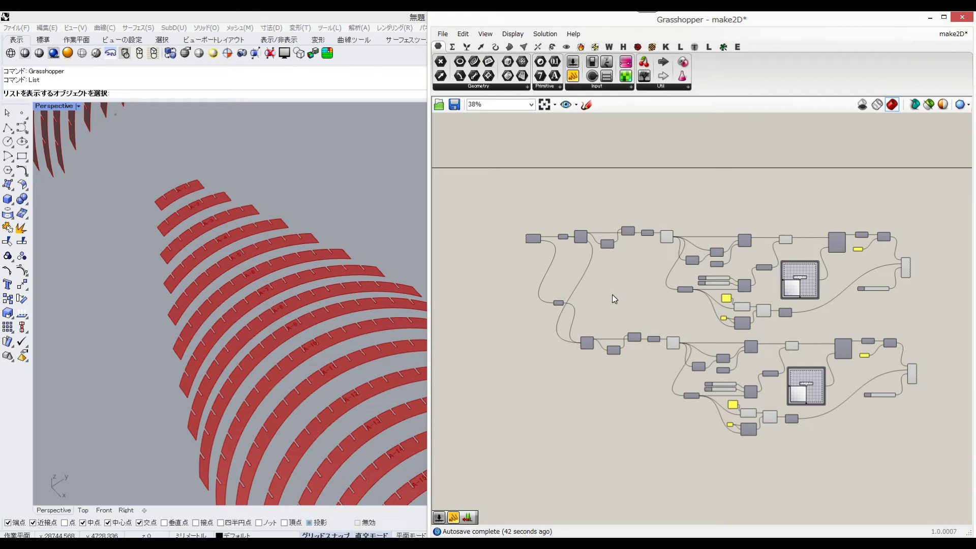
# Shift the duplicated Evaluate Surface, MD Slider and Text Tag 3D group away from Move to make room for another component.
pyautogui.scroll(6, 642, 301)
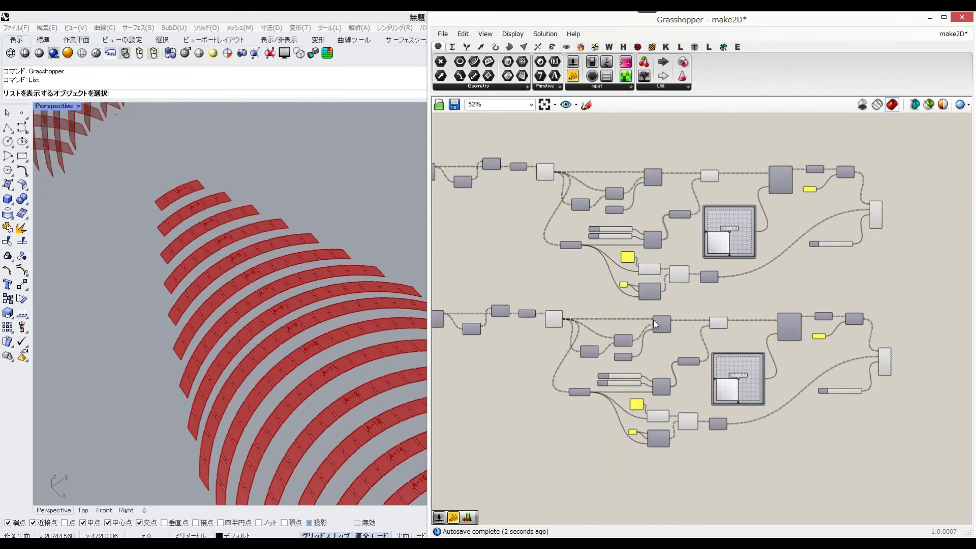
pyautogui.scroll(-2, 810, 335)
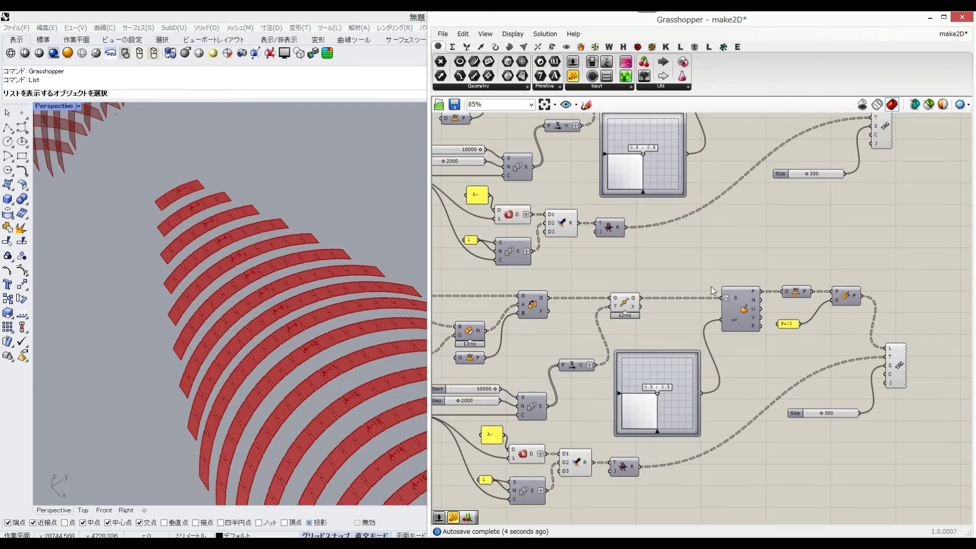
pyautogui.scroll(-3, 719, 315)
pyautogui.moveTo(868, 428); pyautogui.dragTo(639, 283)
pyautogui.moveTo(746, 320); pyautogui.dragTo(845, 317)
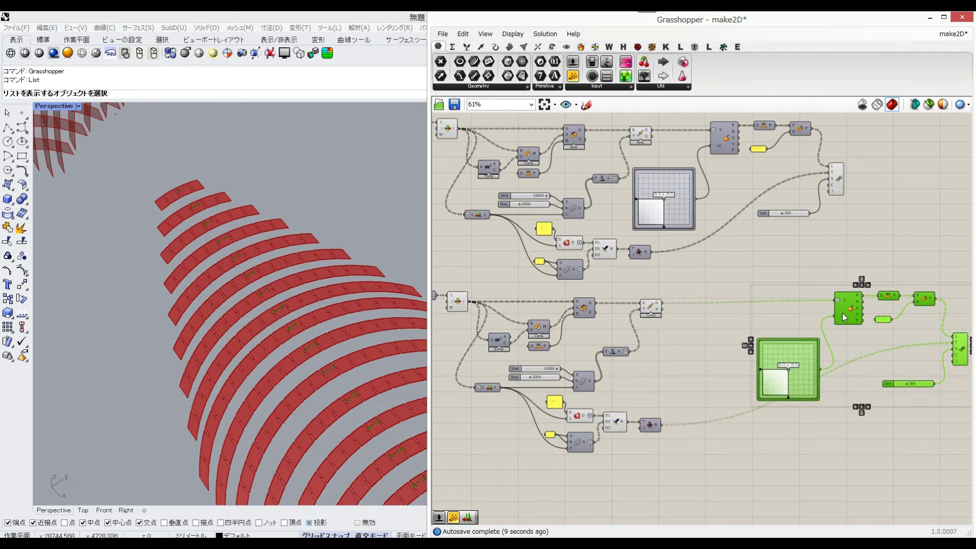
pyautogui.doubleClick(731, 275)
pyautogui.write('move')
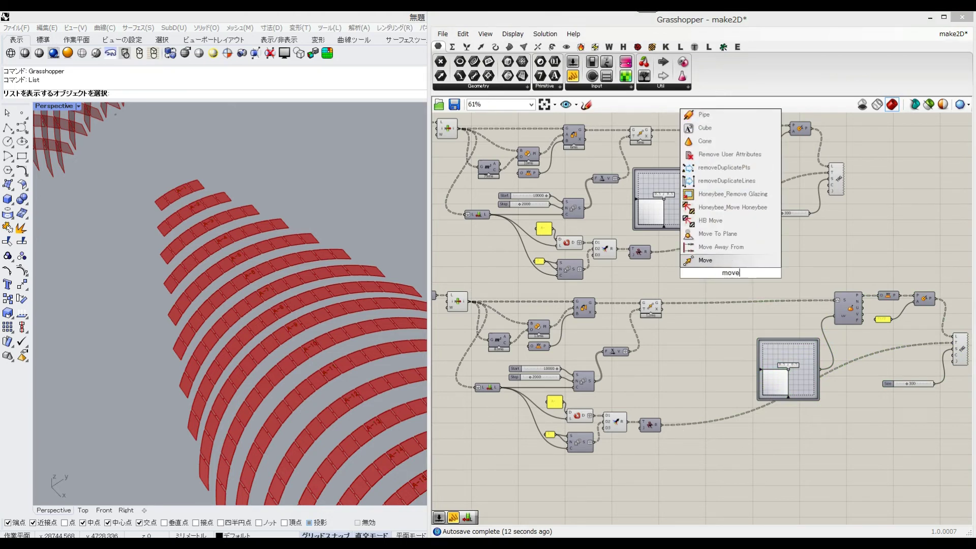
pyautogui.press('BackSpace')
pyautogui.press('BackSpace')
pyautogui.press('BackSpace')
pyautogui.press('BackSpace')
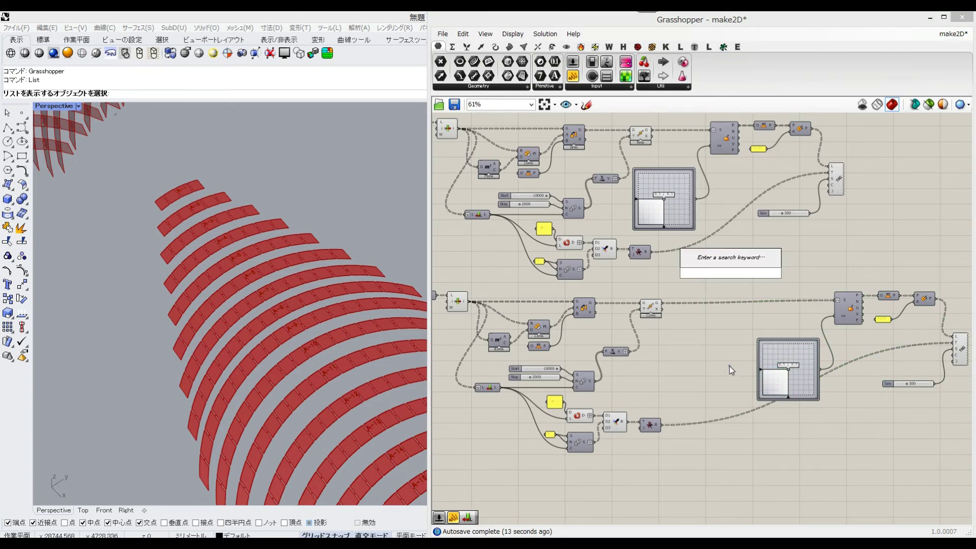
# Change the label prefix in the duplicated branch's text panel to B-.
pyautogui.scroll(2, 730, 370)
pyautogui.scroll(3, 543, 415)
pyautogui.doubleClick(554, 395)
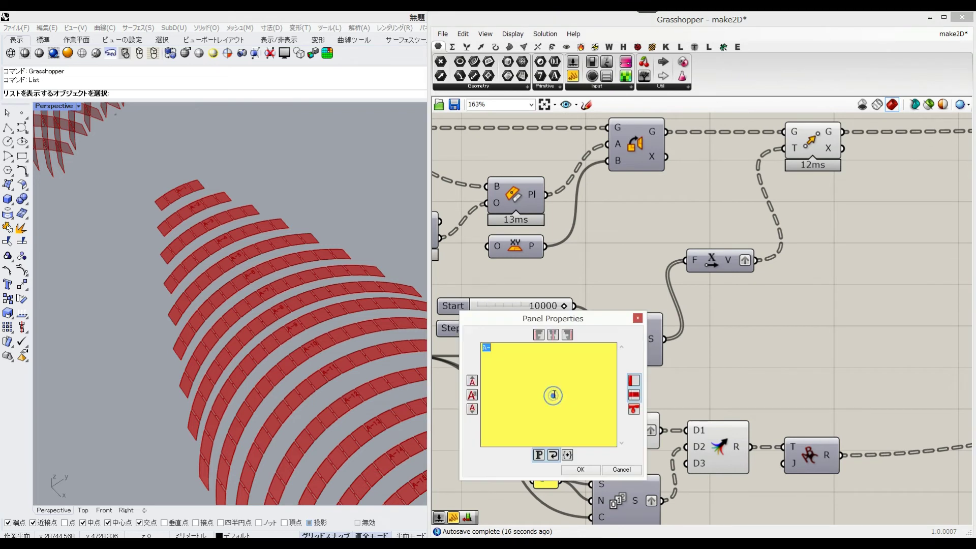
pyautogui.click(489, 346)
pyautogui.click(571, 468)
pyautogui.click(712, 388)
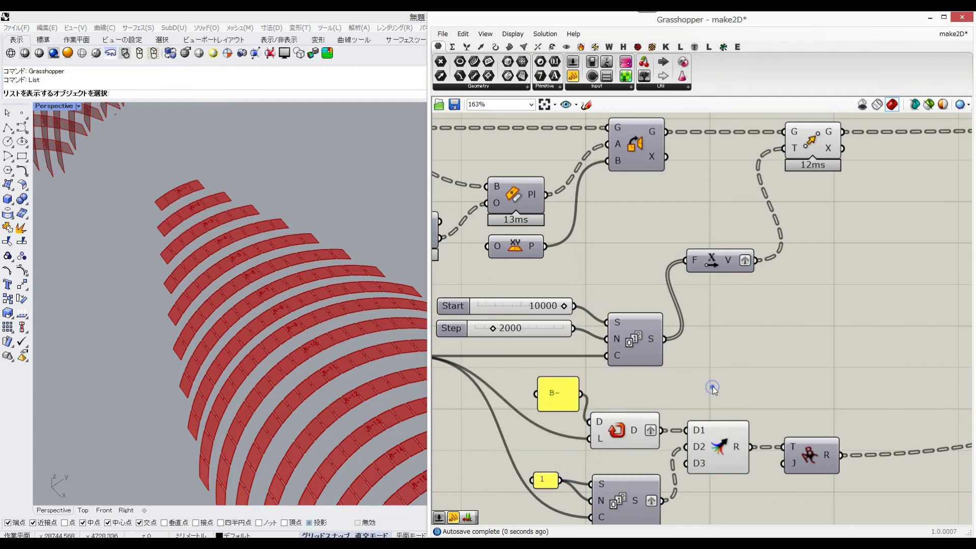
# Inspect the numbered tags in the Rhino viewport and highlight the output of both Text Tag 3D components to compare them.
pyautogui.scroll(-2, 658, 379)
pyautogui.moveTo(834, 269); pyautogui.dragTo(722, 300, button='right')
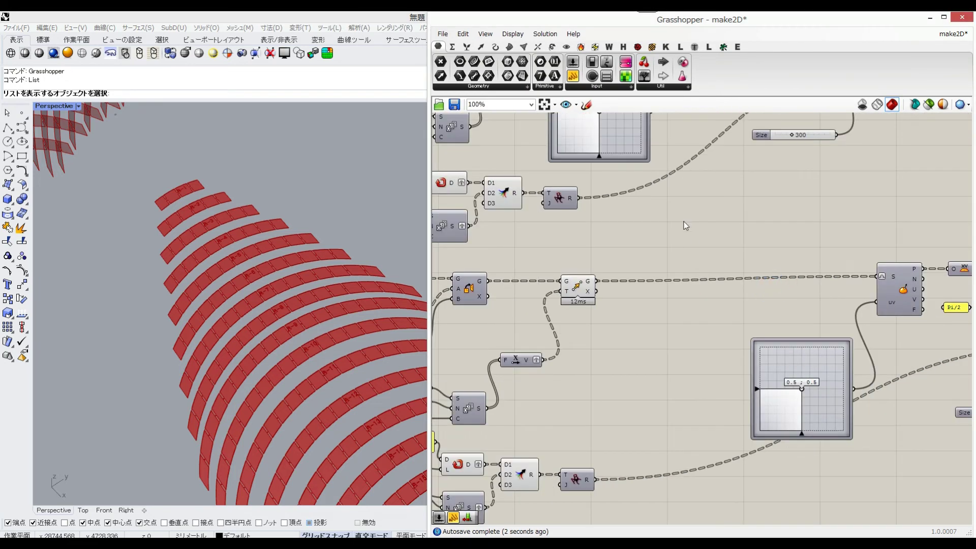
pyautogui.scroll(6, 244, 305)
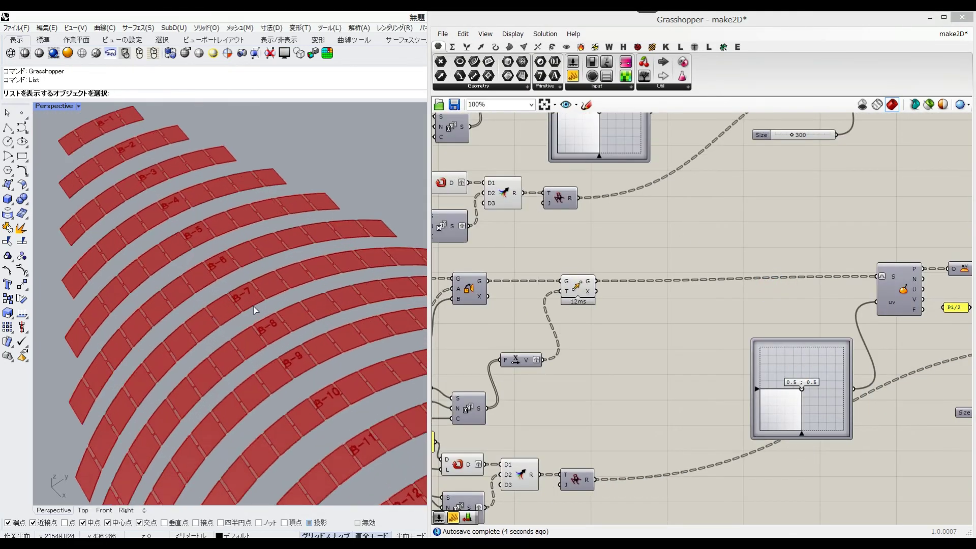
pyautogui.scroll(1, 246, 308)
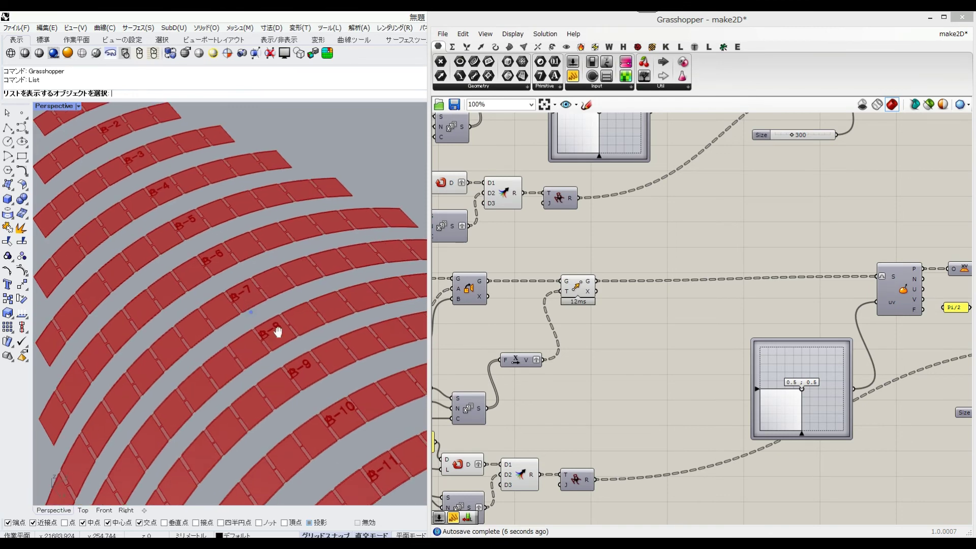
pyautogui.click(463, 466)
pyautogui.click(520, 480)
pyautogui.click(600, 418)
pyautogui.moveTo(810, 421); pyautogui.dragTo(669, 414, button='right')
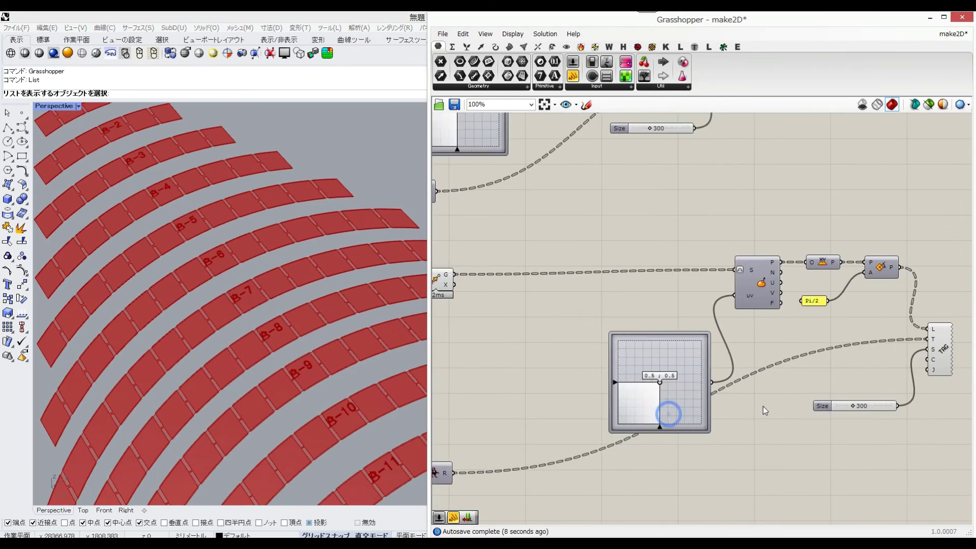
pyautogui.moveTo(809, 404); pyautogui.dragTo(726, 403, button='right')
pyautogui.click(854, 355)
pyautogui.moveTo(829, 176); pyautogui.dragTo(823, 344, button='right')
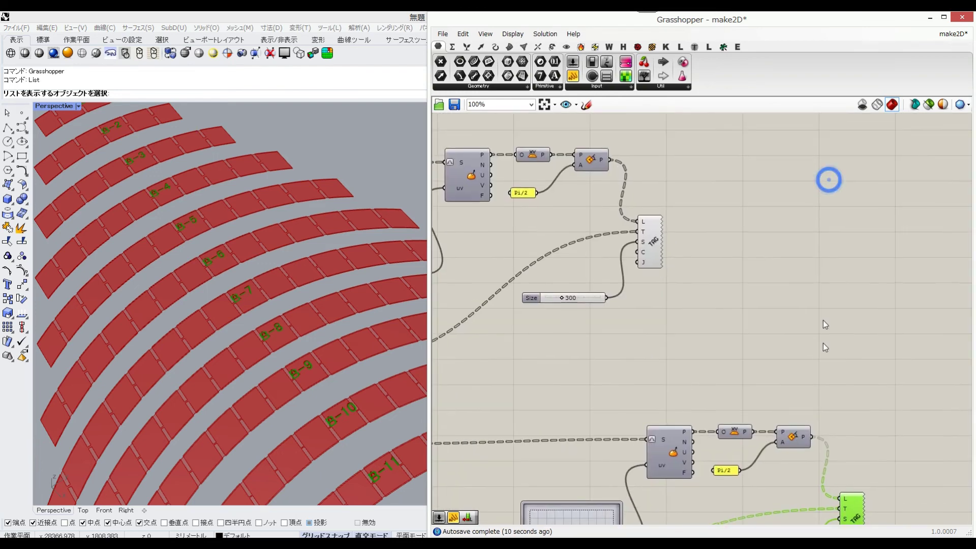
pyautogui.moveTo(795, 169); pyautogui.dragTo(794, 218, button='right')
pyautogui.click(651, 279)
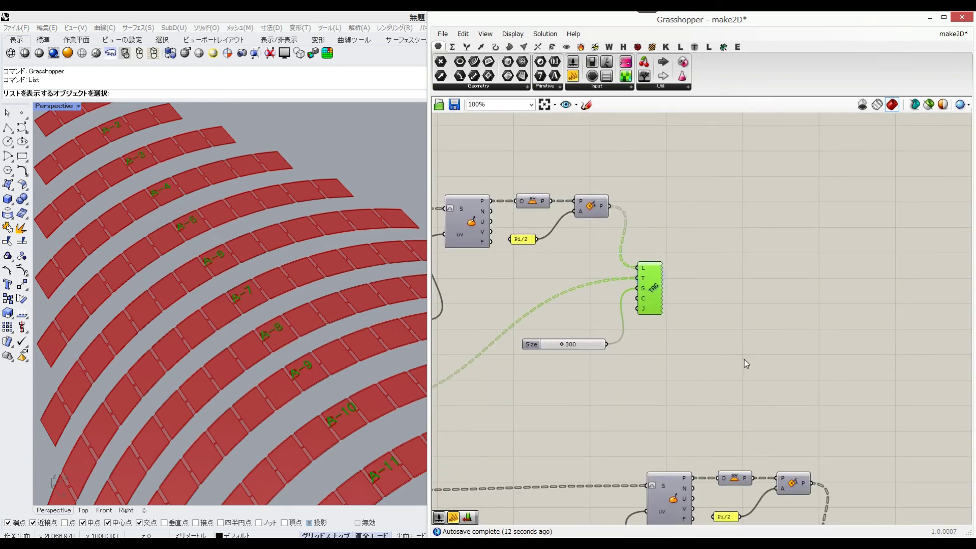
pyautogui.click(745, 359)
# Add a second Move component between the duplicated branch's Move and Evaluate Surface components.
pyautogui.moveTo(683, 390); pyautogui.dragTo(887, 233, button='right')
pyautogui.doubleClick(669, 279)
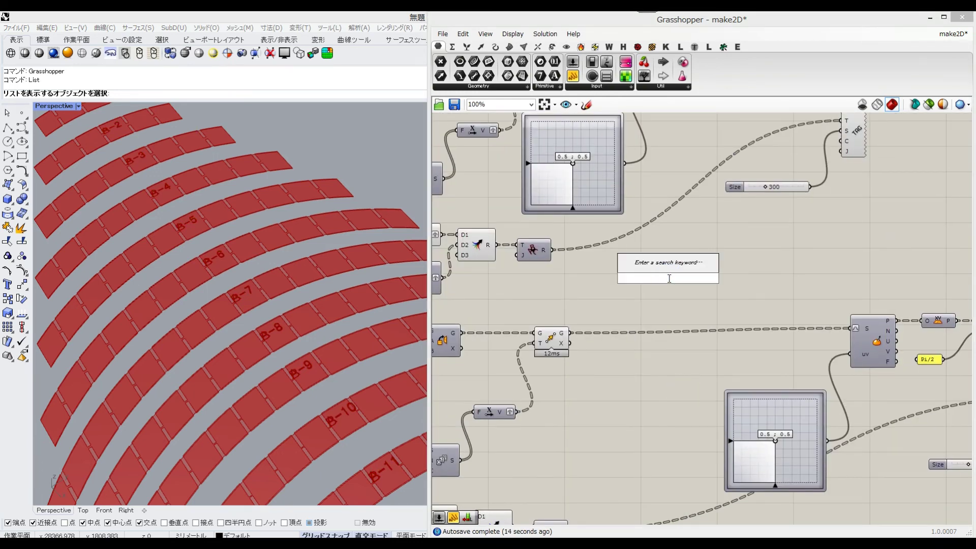
pyautogui.write('move')
pyautogui.press('Return')
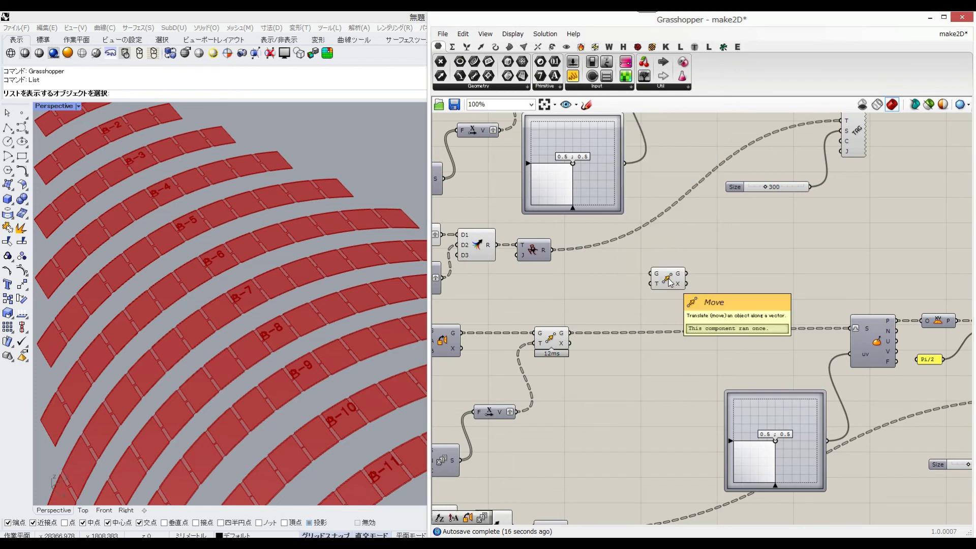
pyautogui.moveTo(670, 283); pyautogui.dragTo(671, 301)
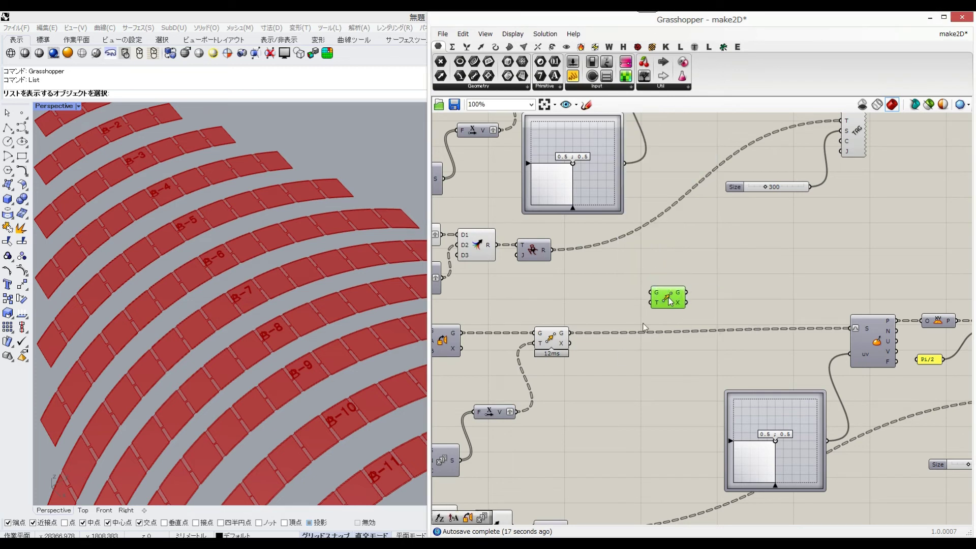
# Add a Unit Y component and connect its vector output to the new Move's T input.
pyautogui.doubleClick(584, 408)
pyautogui.write('y')
pyautogui.click(584, 397)
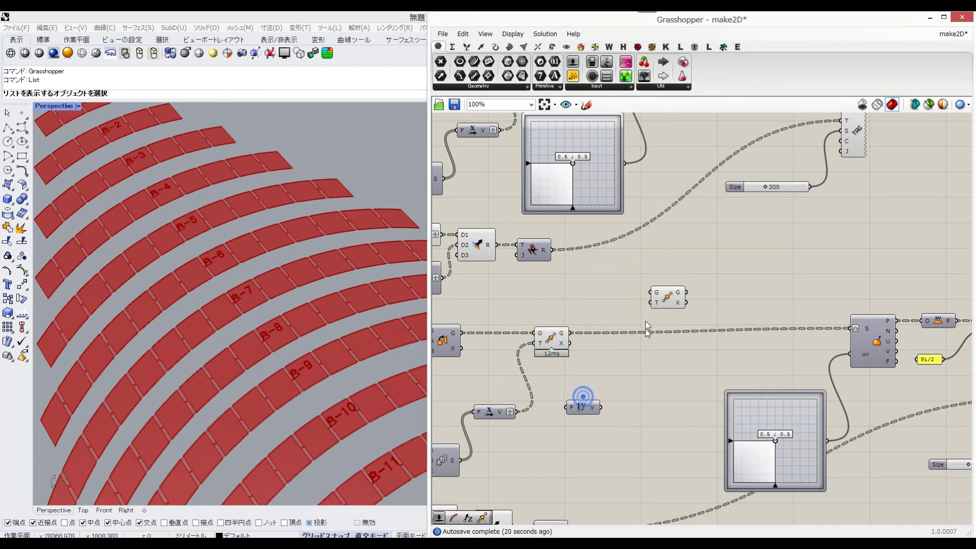
pyautogui.moveTo(673, 293); pyautogui.dragTo(671, 362)
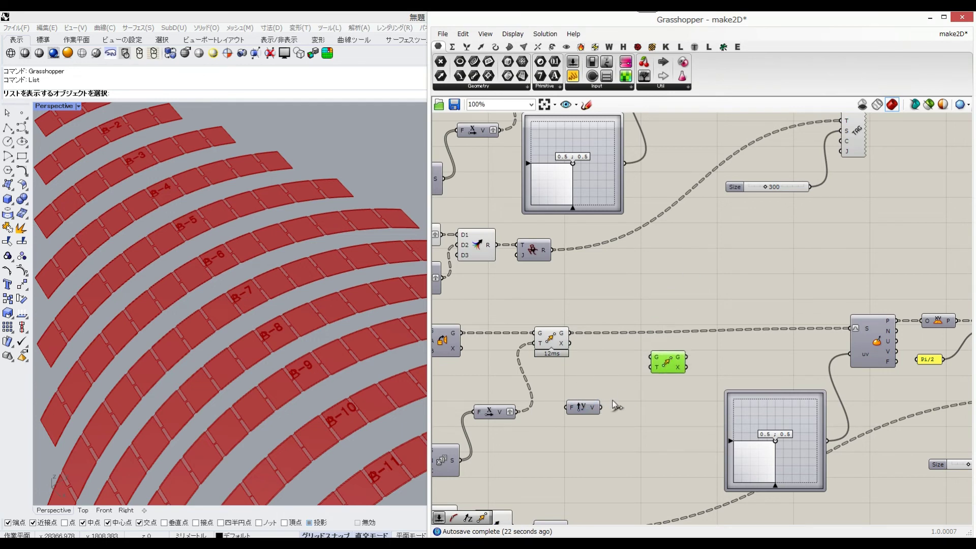
pyautogui.moveTo(602, 408); pyautogui.dragTo(649, 368)
pyautogui.moveTo(575, 414); pyautogui.dragTo(581, 415)
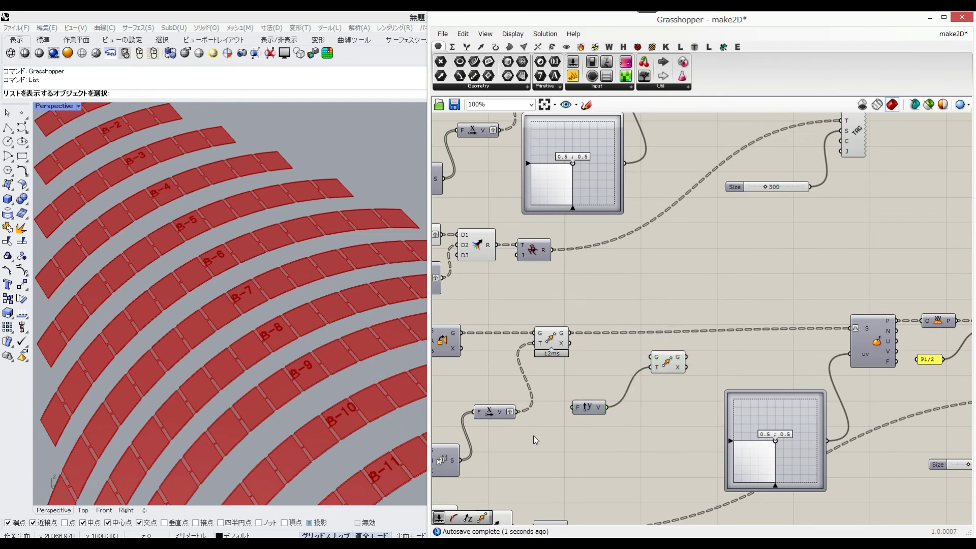
# Feed Unit Y's factor from a 20000 number slider, and route the first Move's geometry through the new Move into Evaluate Surface.
pyautogui.doubleClick(534, 432)
pyautogui.write('20000')
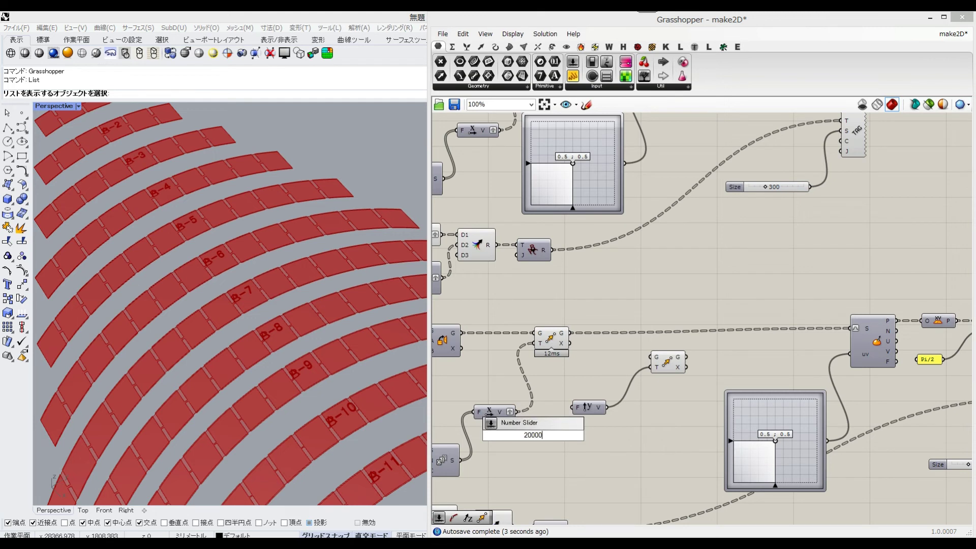
pyautogui.press('Return')
pyautogui.moveTo(576, 436); pyautogui.dragTo(611, 407)
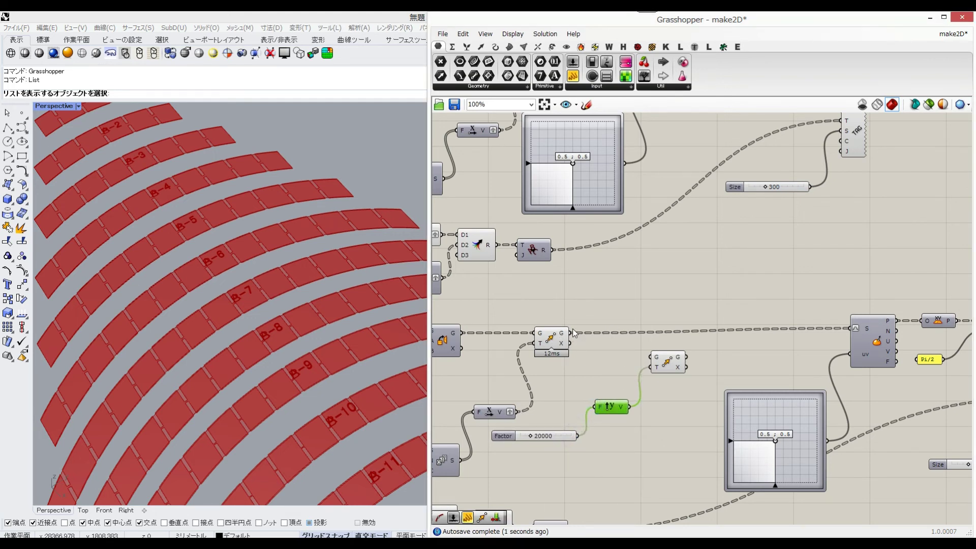
pyautogui.moveTo(570, 334); pyautogui.dragTo(854, 329)
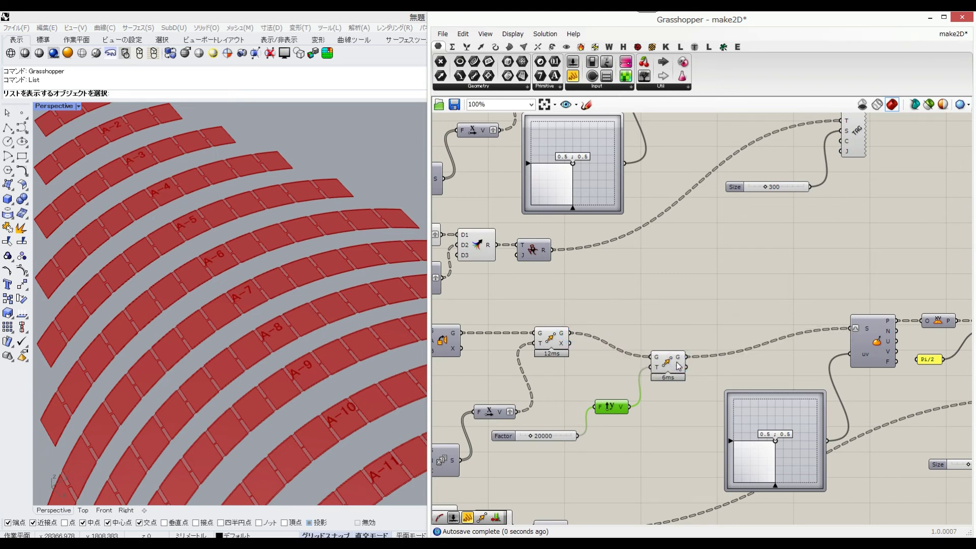
pyautogui.moveTo(678, 365); pyautogui.dragTo(687, 342)
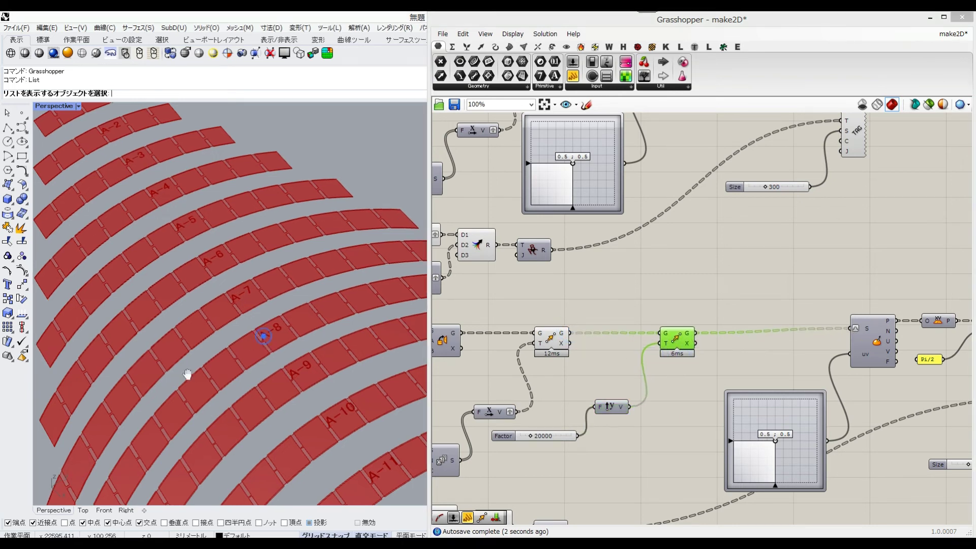
# Examine the placement and B- labels of the second set of flattened ribs relative to the first set in Rhino.
pyautogui.scroll(-6, 161, 375)
pyautogui.scroll(8, 270, 303)
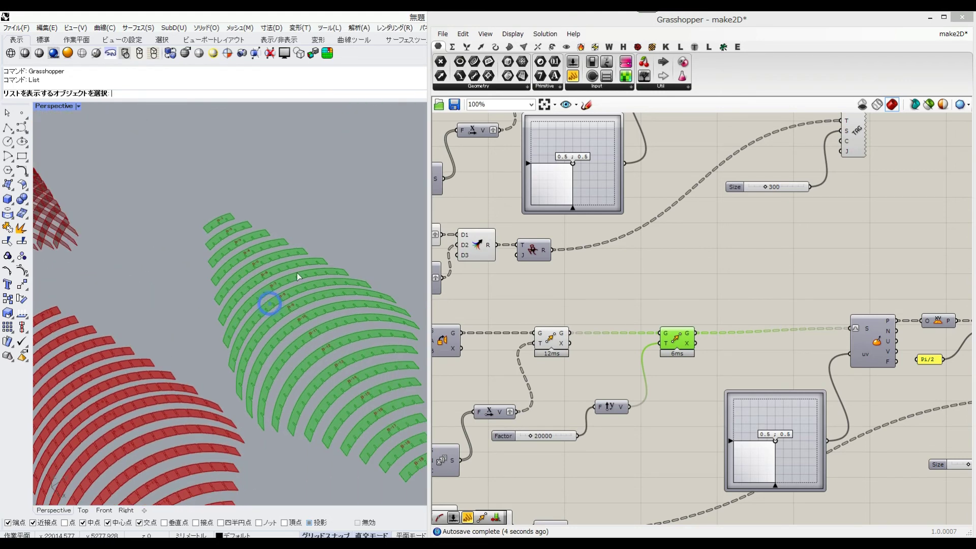
pyautogui.scroll(-5, 263, 245)
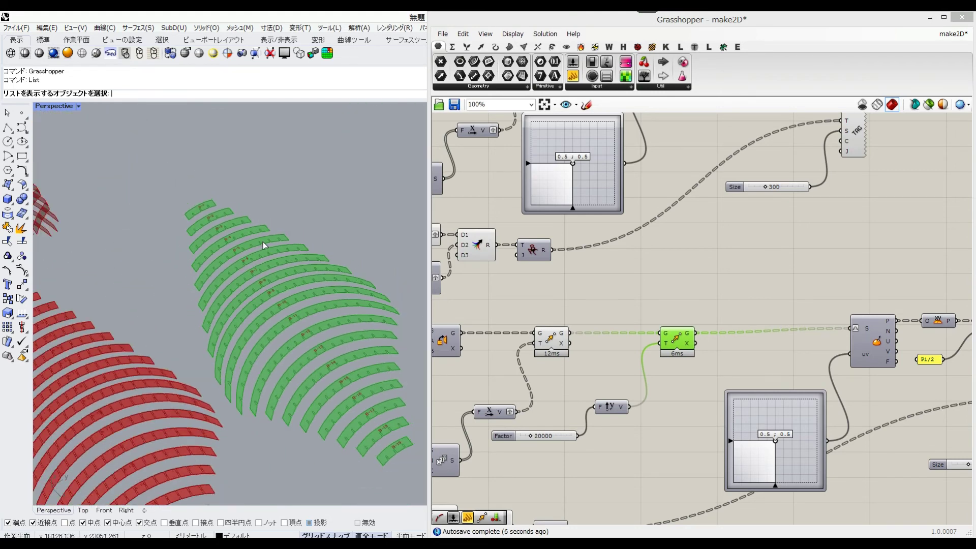
pyautogui.click(690, 305)
pyautogui.moveTo(795, 353); pyautogui.dragTo(752, 355, button='right')
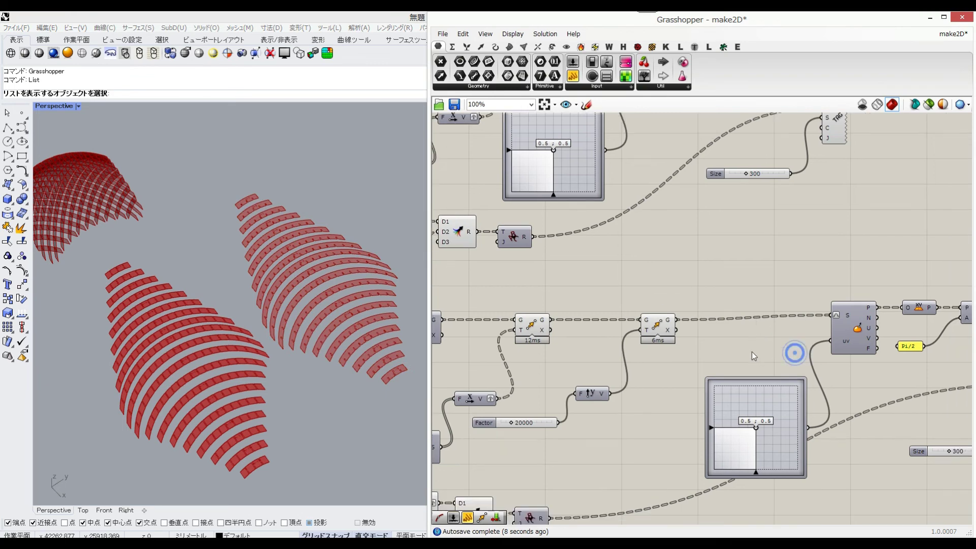
pyautogui.scroll(8, 227, 230)
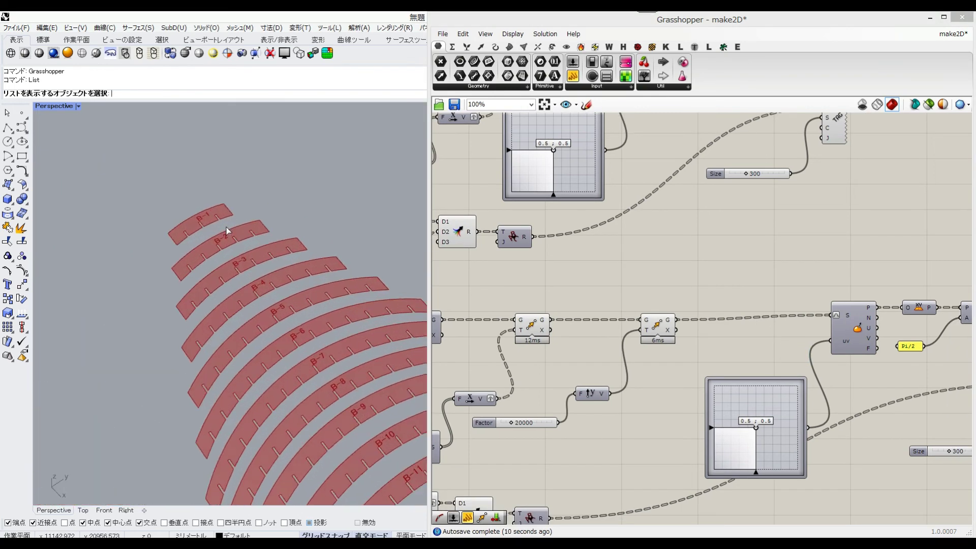
# Shift the B- labels on their ribs by setting the B branch's MD Slider to 0.47 ; 0.49.
pyautogui.moveTo(932, 395); pyautogui.dragTo(722, 384, button='right')
pyautogui.moveTo(619, 351); pyautogui.dragTo(732, 363, button='right')
pyautogui.click(535, 335)
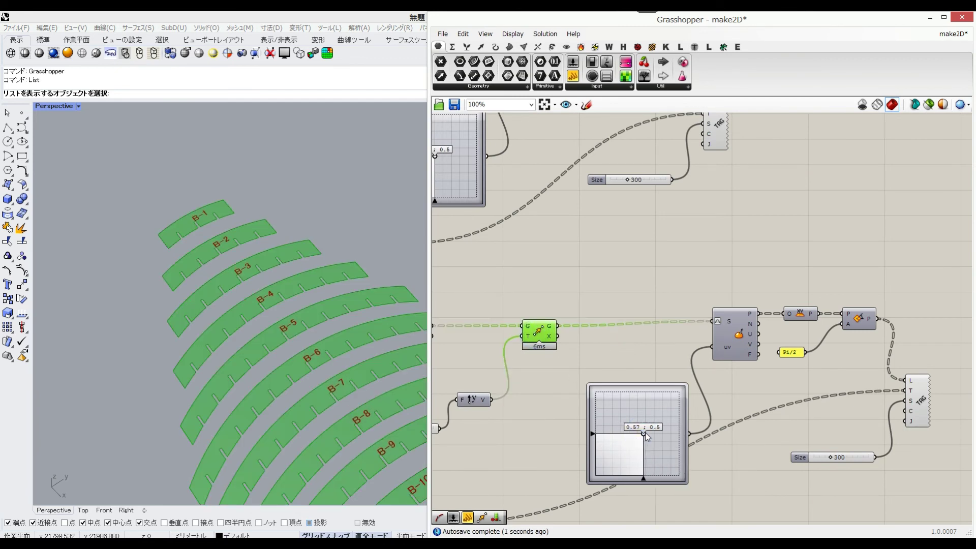
pyautogui.moveTo(643, 437)
pyautogui.mouseDown()
pyautogui.moveTo(653, 431)
pyautogui.moveTo(641, 434)
pyautogui.mouseUp()
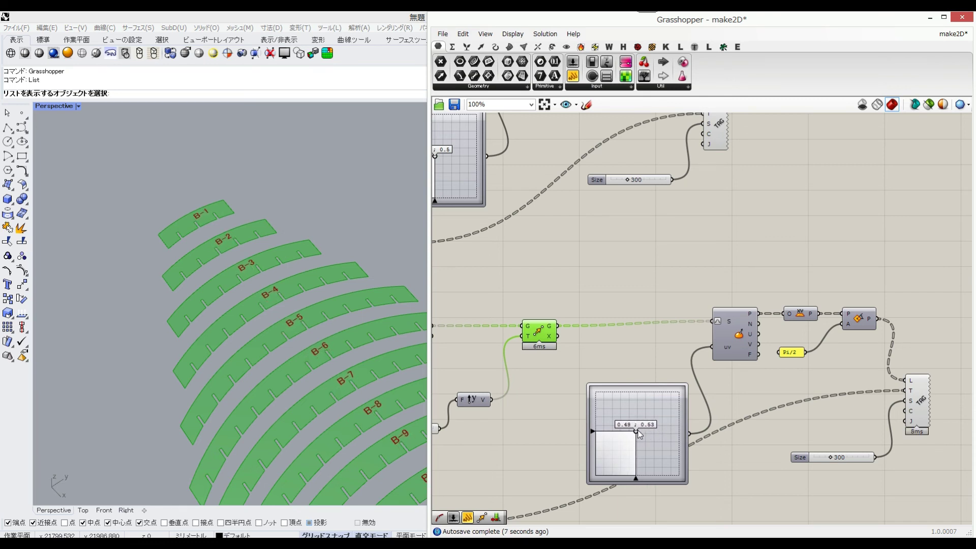
pyautogui.moveTo(637, 431); pyautogui.dragTo(638, 435)
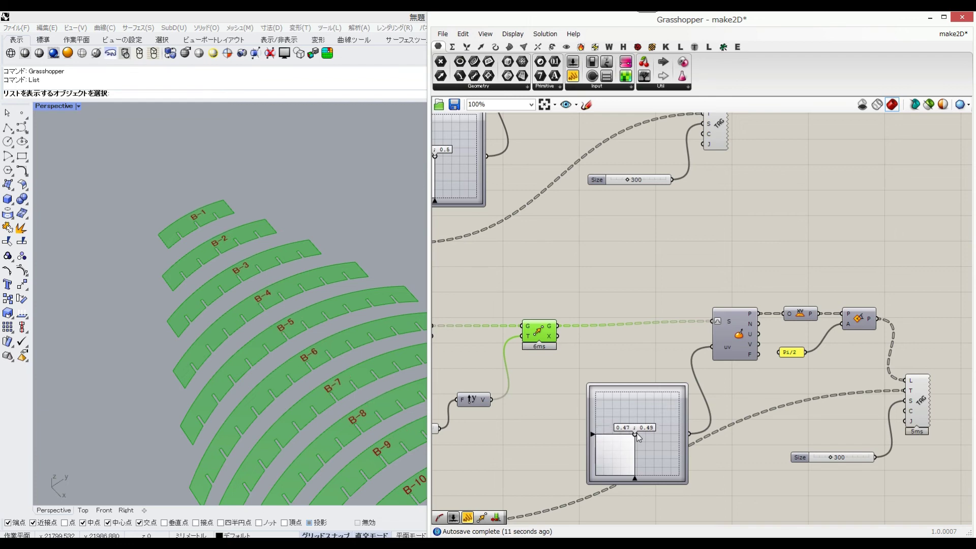
pyautogui.click(603, 285)
# Examine both flattened rib layouts and their labels side by side in Rhino.
pyautogui.moveTo(540, 245); pyautogui.dragTo(642, 262, button='right')
pyautogui.moveTo(291, 308); pyautogui.dragTo(285, 291, button='right')
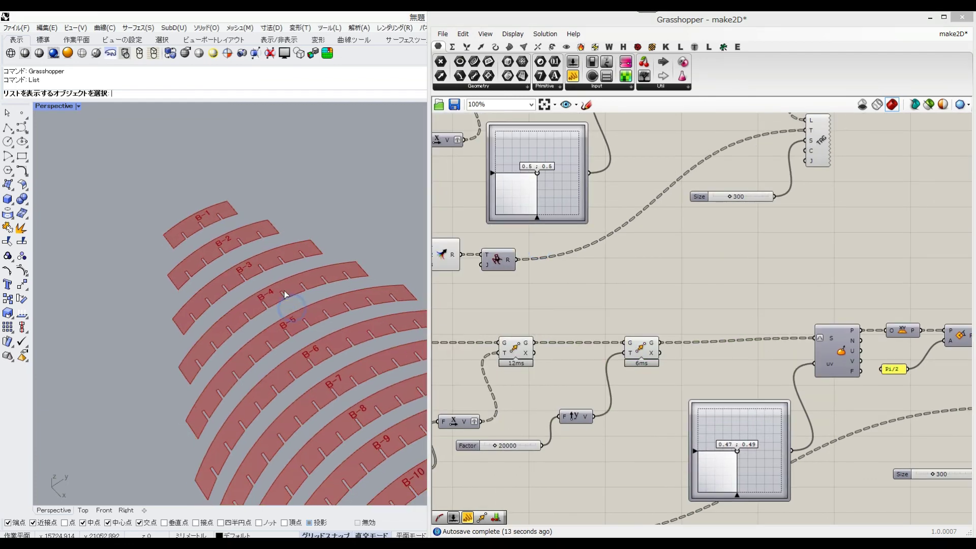
pyautogui.scroll(-6, 269, 286)
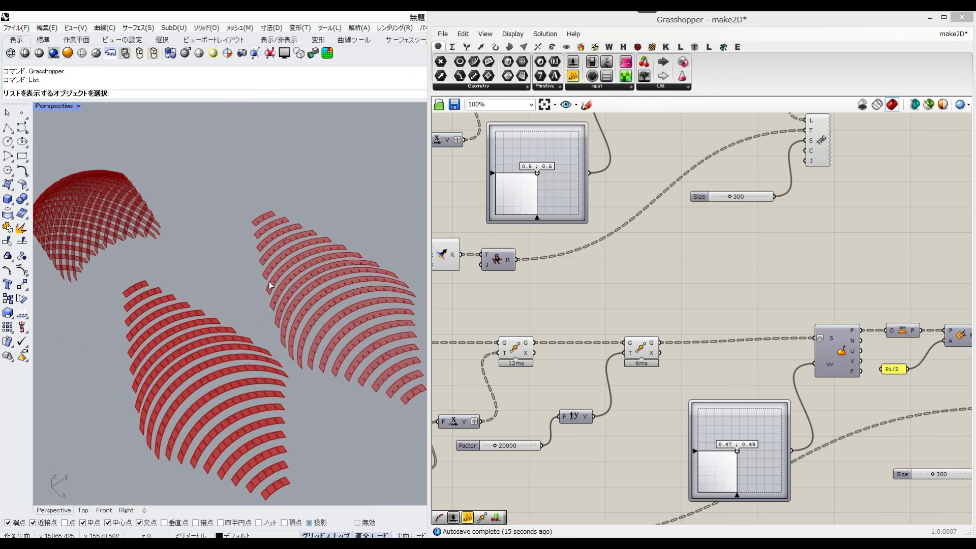
pyautogui.moveTo(288, 364); pyautogui.dragTo(257, 411, button='right')
pyautogui.keyDown('shift'); pyautogui.moveTo(342, 189); pyautogui.dragTo(261, 283, button='right'); pyautogui.keyUp('shift')
pyautogui.scroll(2, 298, 307)
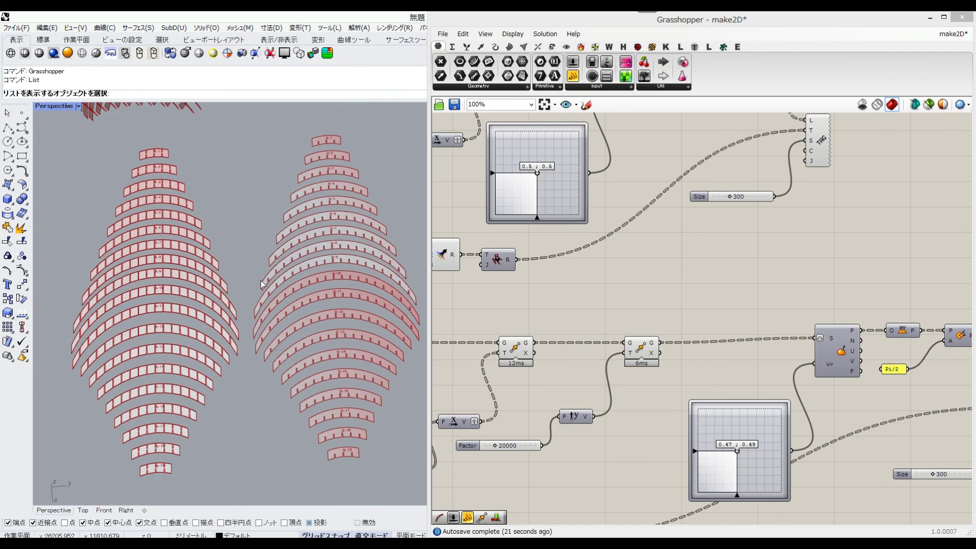
# Move the A branch's Evaluate Surface, MD Slider and text tag components along the canvas to roughly align with the B branch's.
pyautogui.scroll(-5, 580, 284)
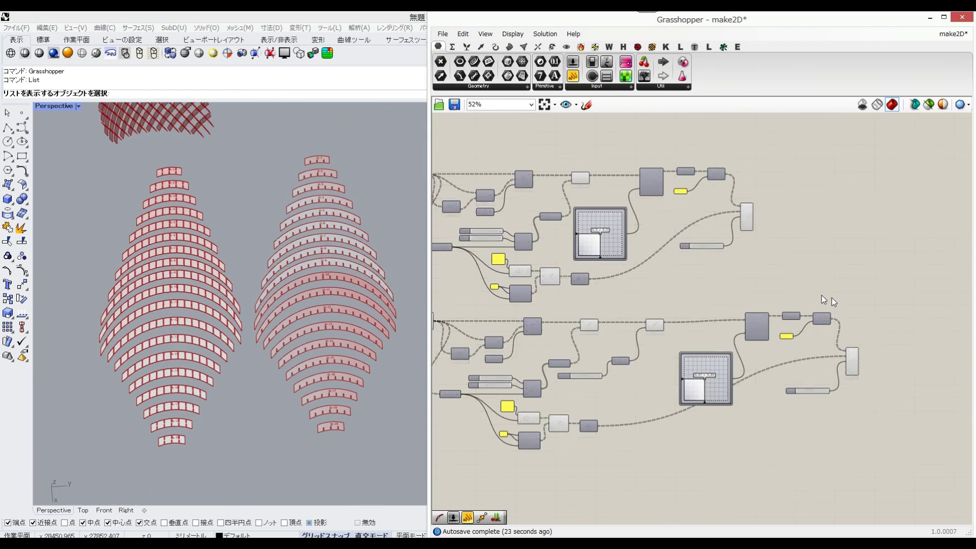
pyautogui.moveTo(769, 275); pyautogui.dragTo(604, 145)
pyautogui.moveTo(654, 179); pyautogui.dragTo(772, 184)
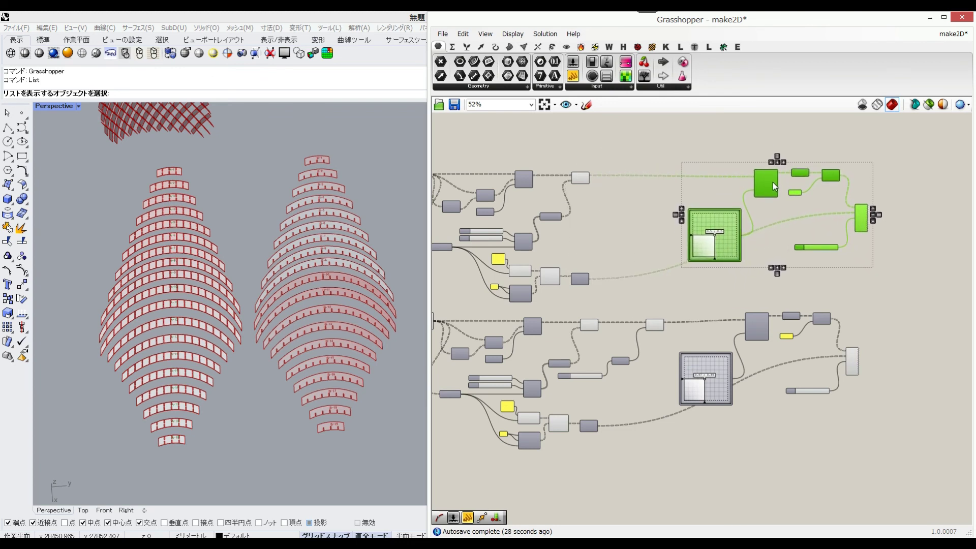
pyautogui.click(777, 280)
pyautogui.moveTo(744, 307); pyautogui.dragTo(870, 404)
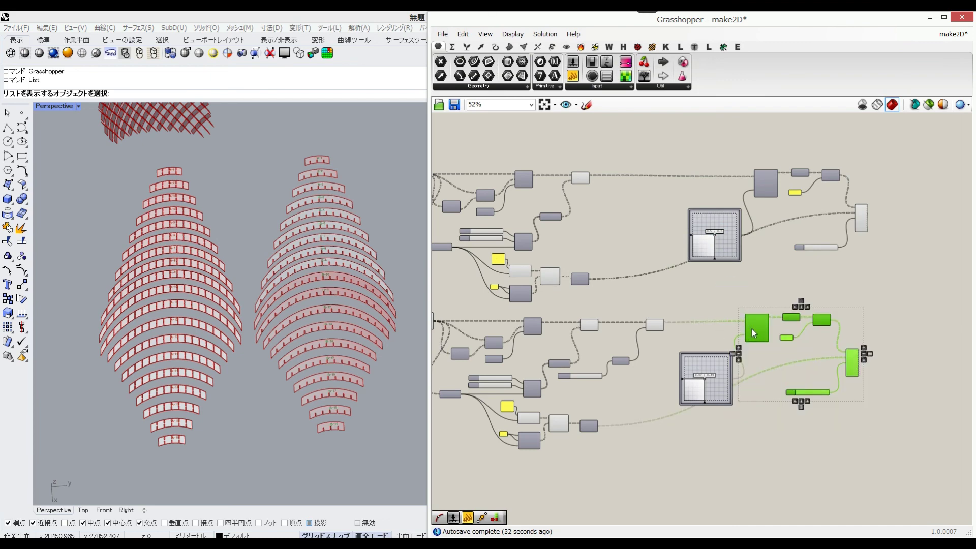
pyautogui.click(706, 279)
# Review the whole Grasshopper definition, following the A and B branches from the source components through the Move and labelling components.
pyautogui.moveTo(542, 294); pyautogui.dragTo(755, 293, button='right')
pyautogui.scroll(5, 754, 294)
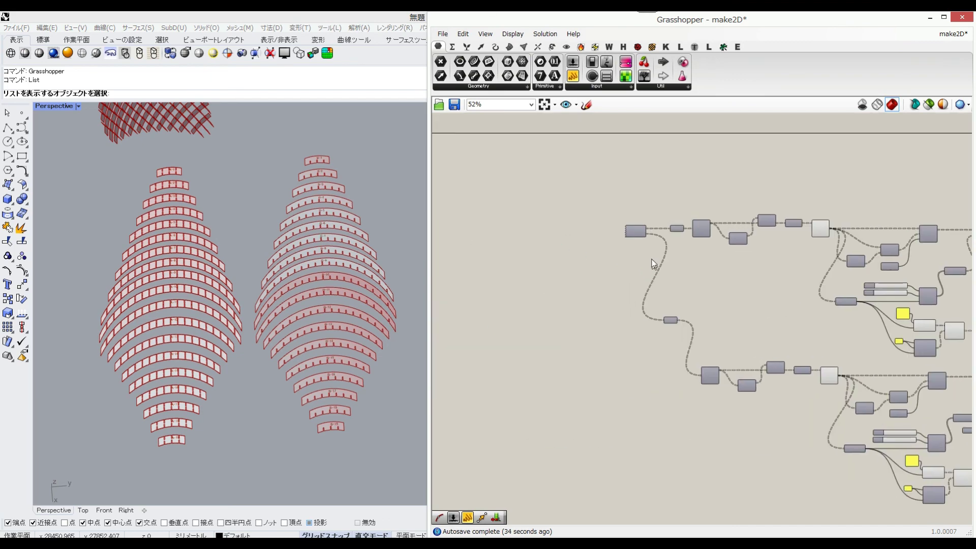
pyautogui.moveTo(831, 307); pyautogui.dragTo(677, 285, button='right')
pyautogui.moveTo(761, 325); pyautogui.dragTo(707, 270, button='right')
pyautogui.scroll(-2, 712, 270)
pyautogui.moveTo(823, 287); pyautogui.dragTo(665, 277, button='right')
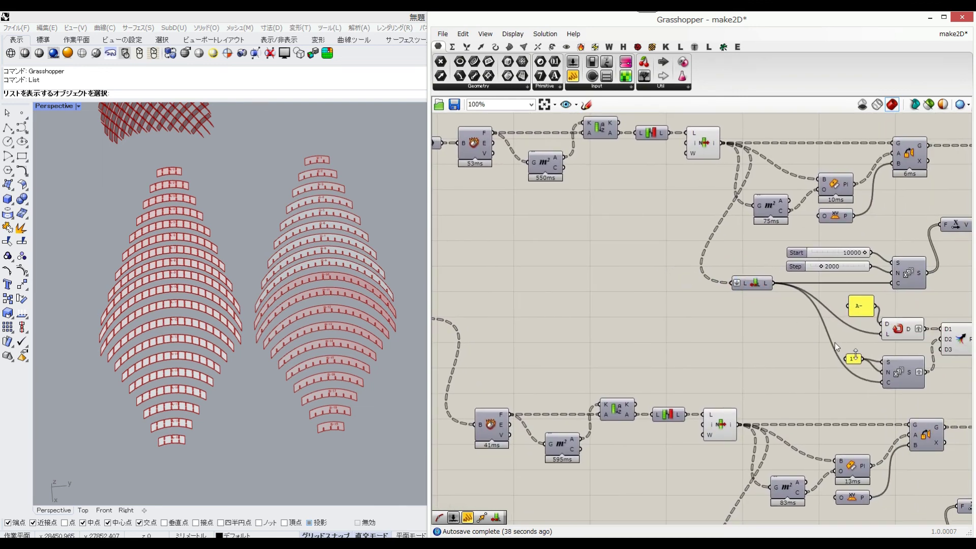
pyautogui.moveTo(861, 355); pyautogui.dragTo(628, 343, button='right')
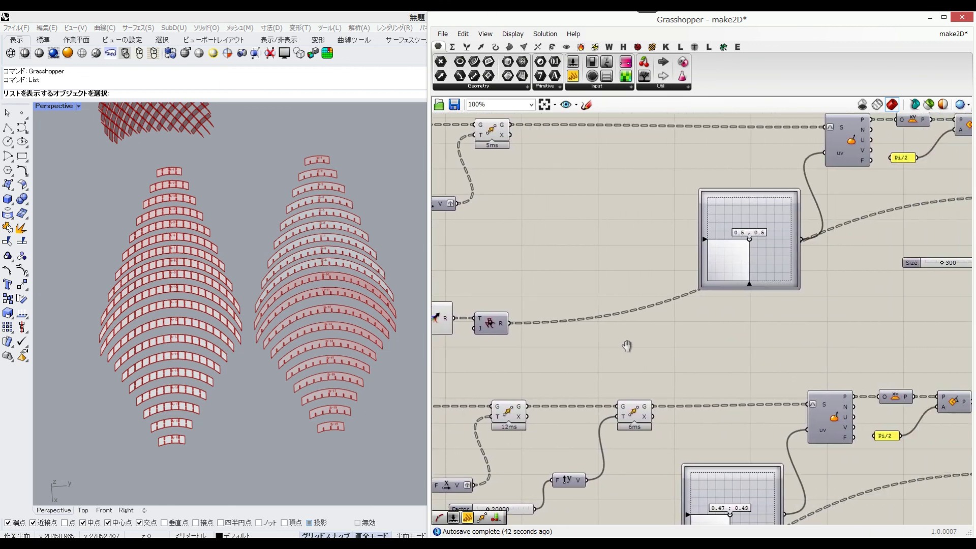
pyautogui.moveTo(818, 353); pyautogui.dragTo(656, 374, button='right')
pyautogui.moveTo(677, 342); pyautogui.dragTo(708, 240, button='right')
pyautogui.moveTo(639, 332); pyautogui.dragTo(954, 278, button='right')
pyautogui.moveTo(681, 374); pyautogui.dragTo(820, 401, button='right')
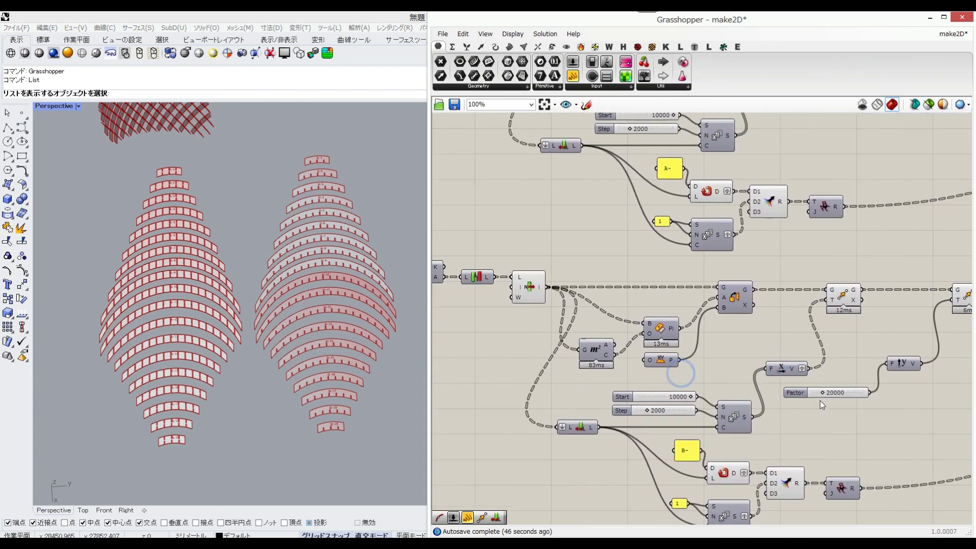
pyautogui.scroll(-2, 818, 400)
pyautogui.keyDown('shift'); pyautogui.moveTo(249, 243); pyautogui.dragTo(255, 265, button='right'); pyautogui.keyUp('shift')
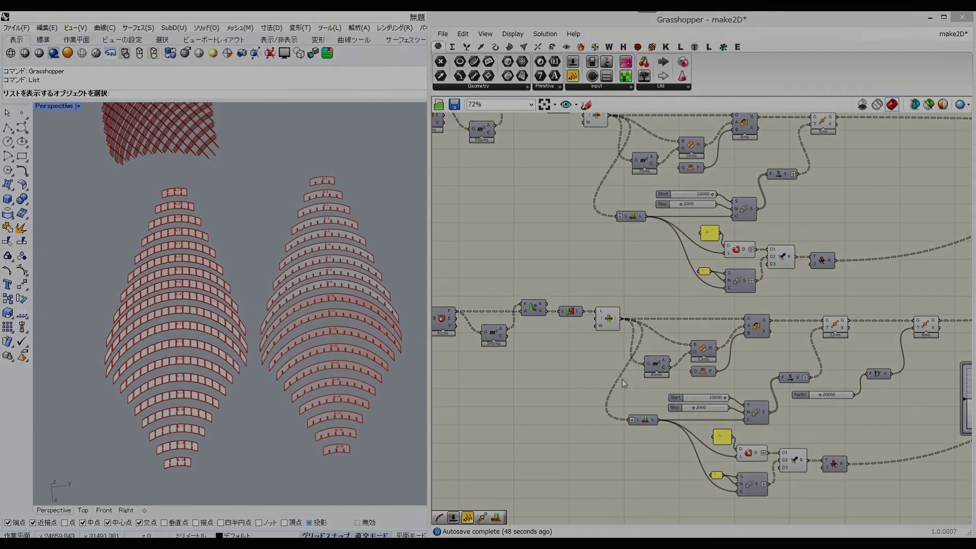